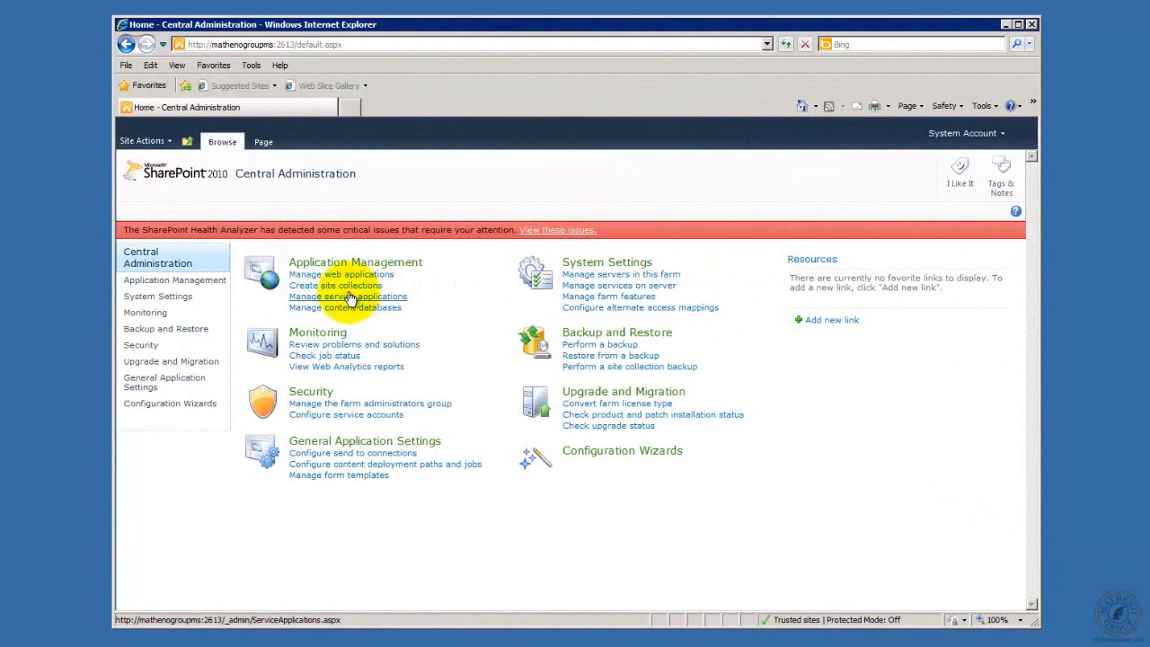
Open the site collection creation page and start creating a new web application from it
click(327, 287)
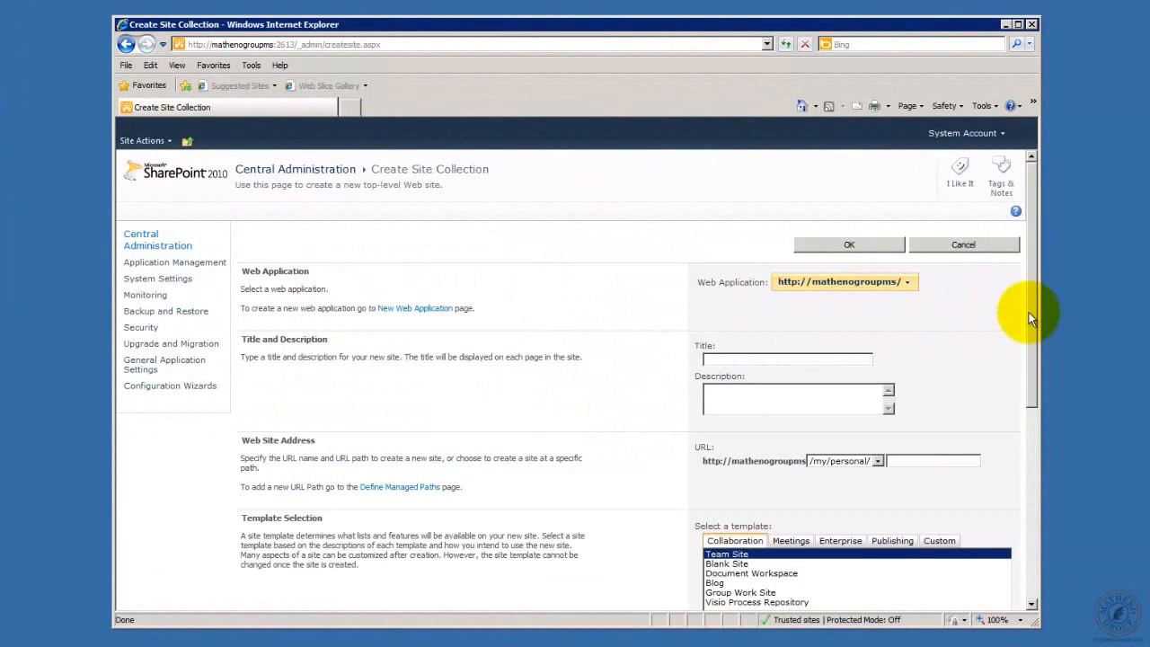
drag(1028, 312, 1045, 384)
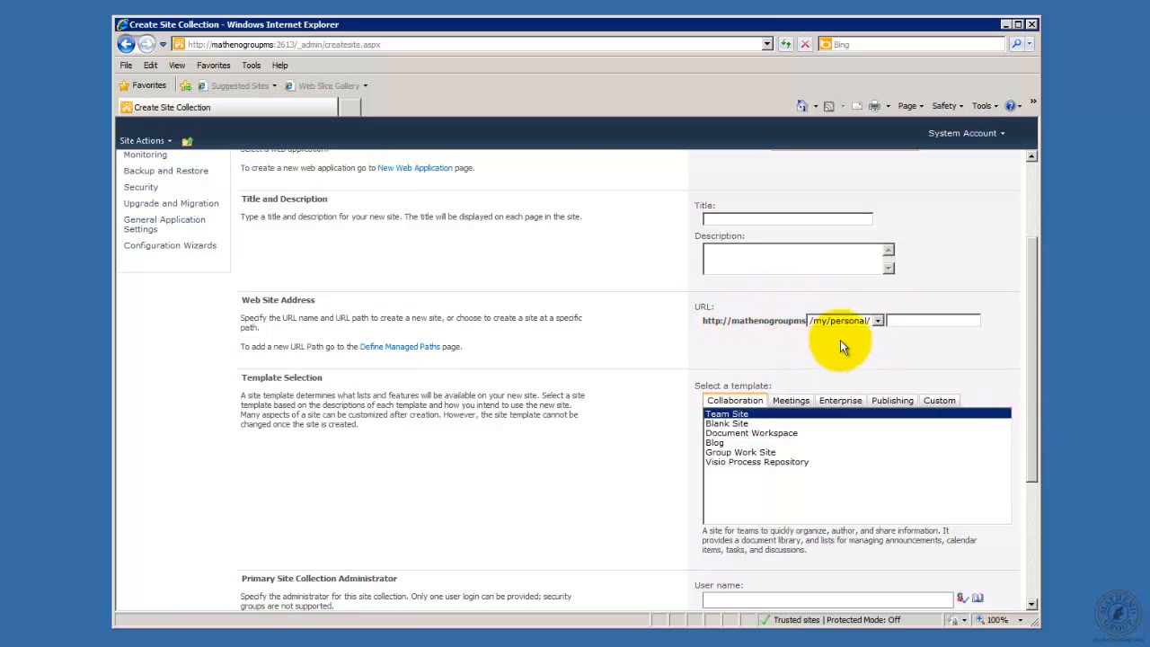
drag(1033, 426, 997, 297)
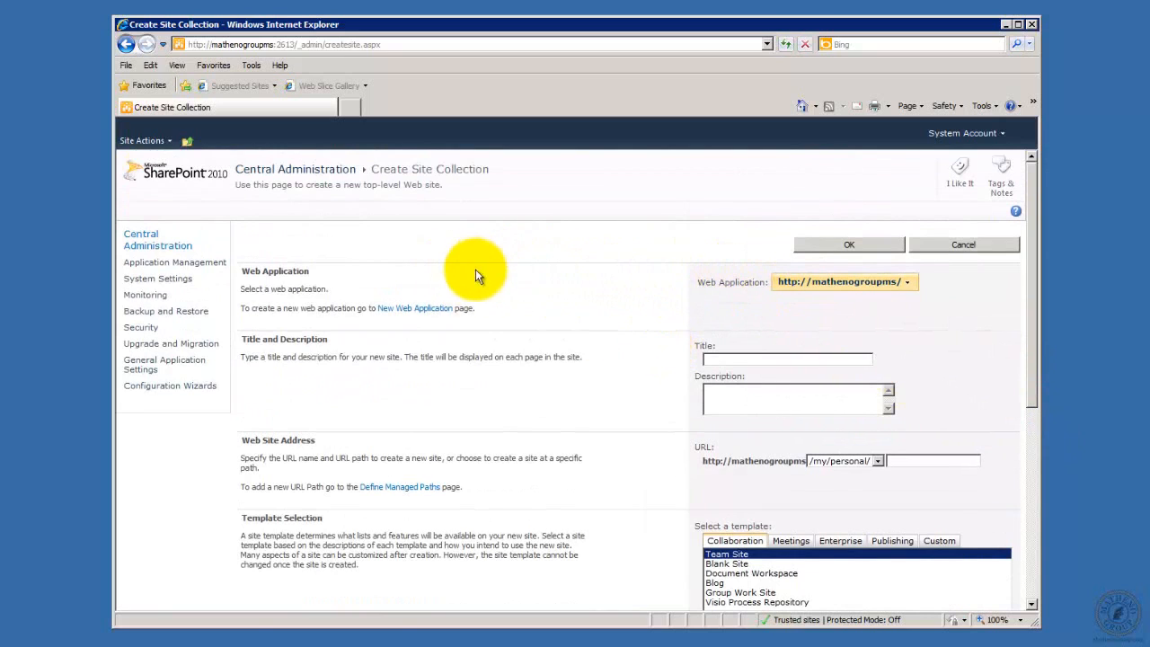
click(422, 311)
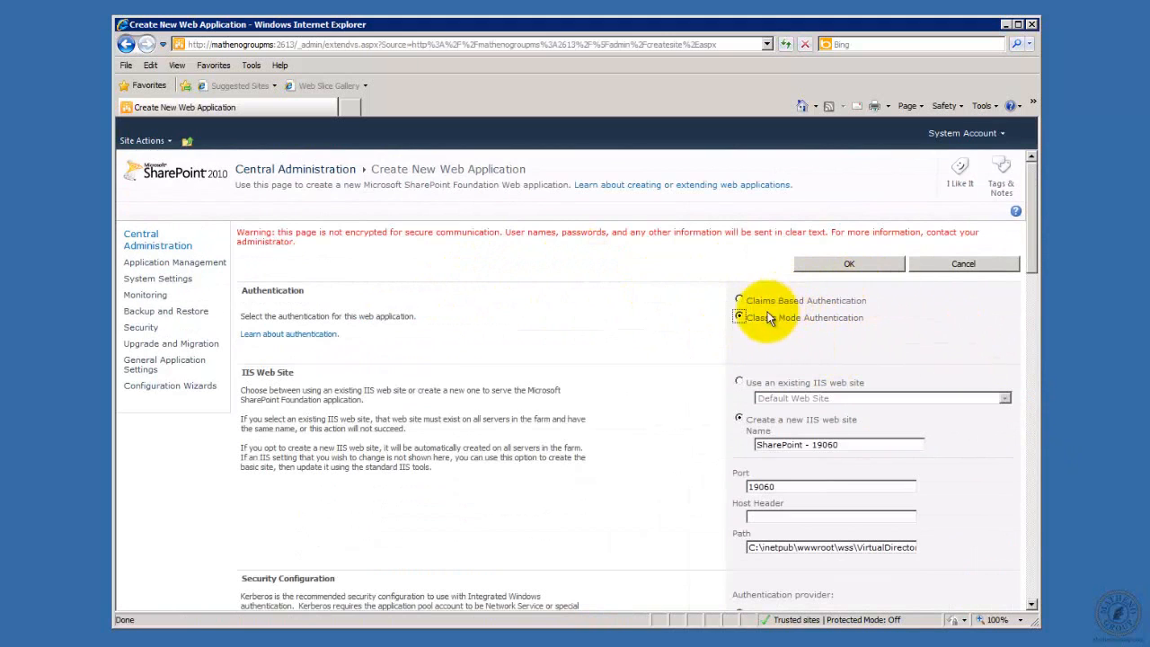
Set the port of the new IIS web site to 777
drag(1034, 257, 1034, 292)
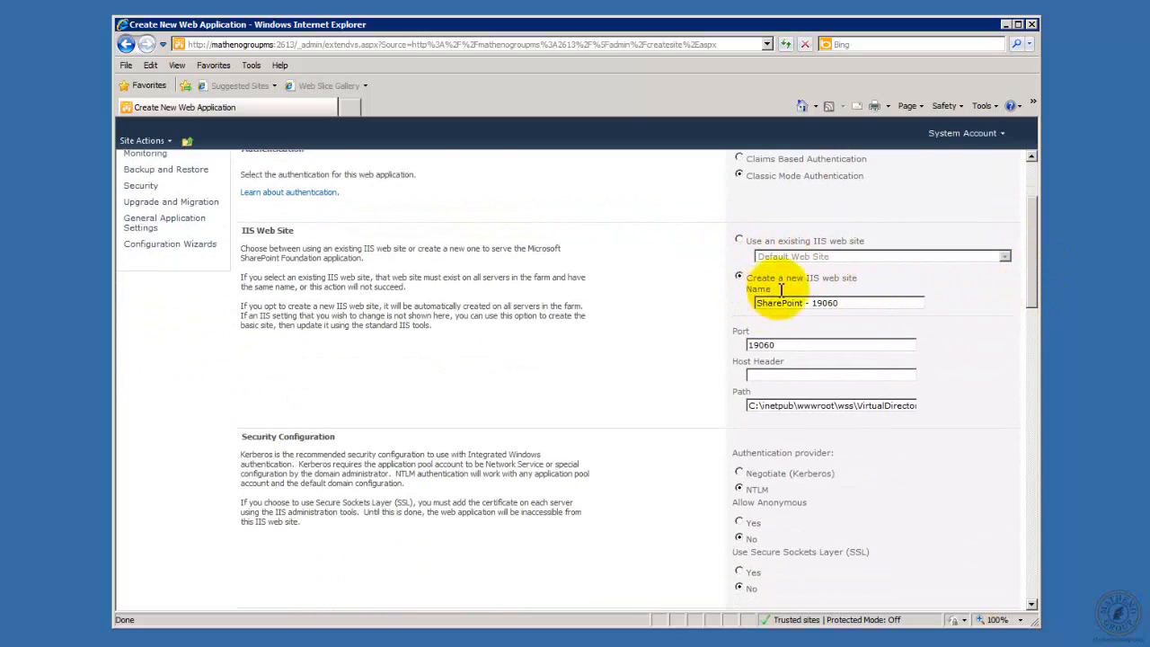
double_click(789, 344)
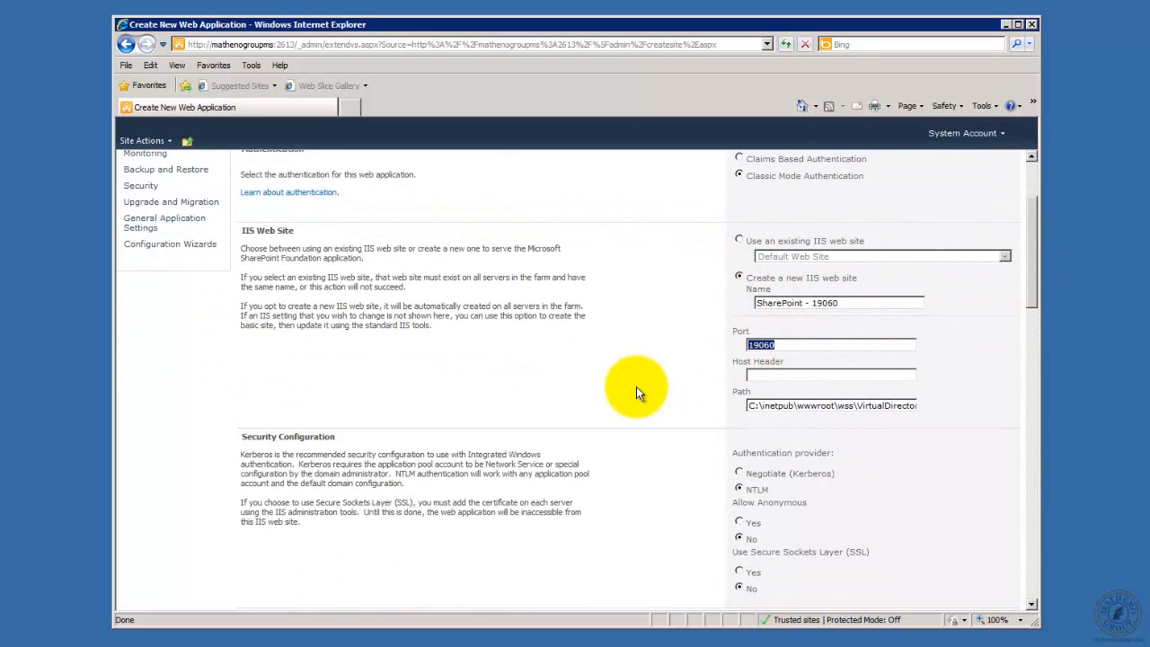
text(777)
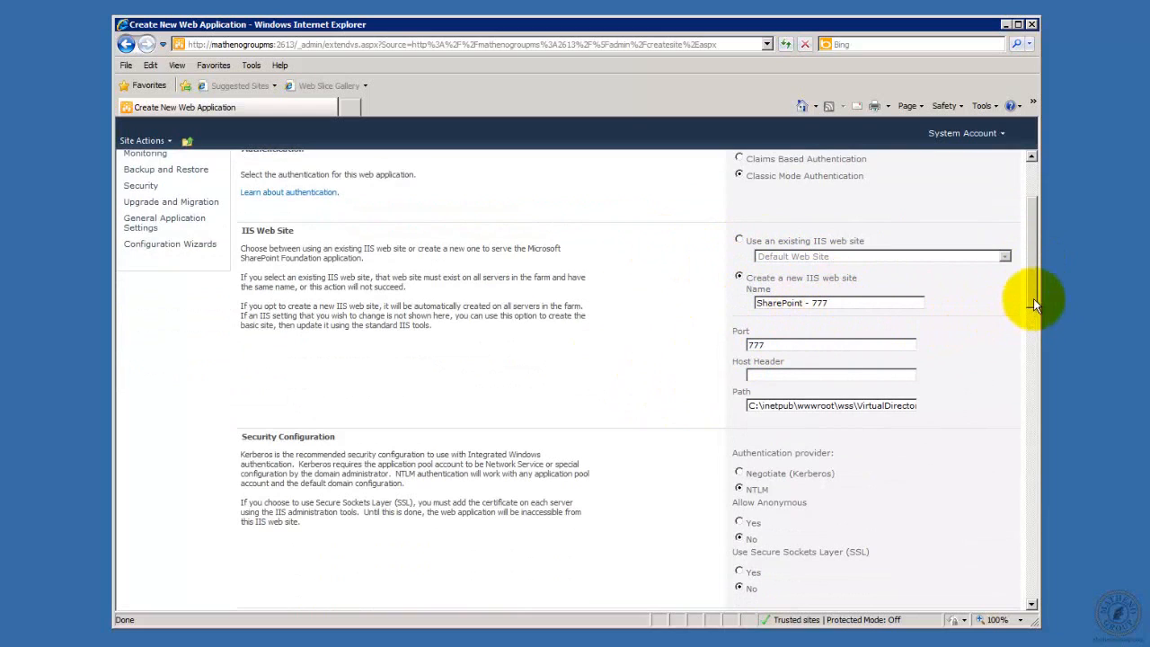
Try the existing application pool option, and return to creating a new application pool
drag(1033, 302, 1042, 392)
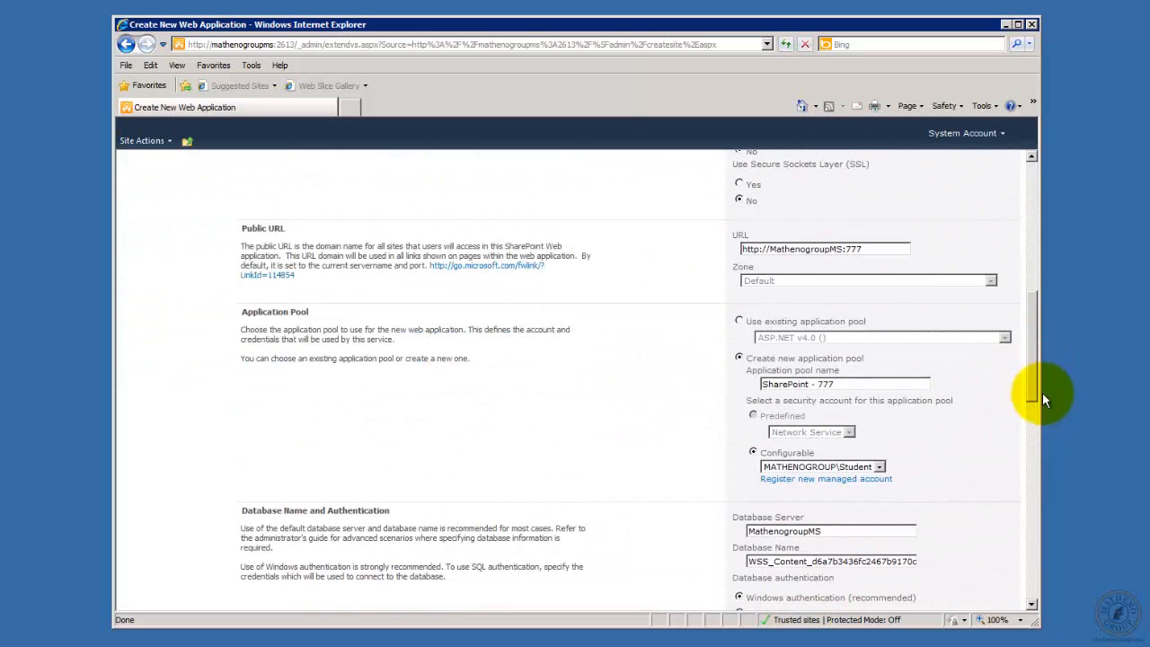
click(789, 319)
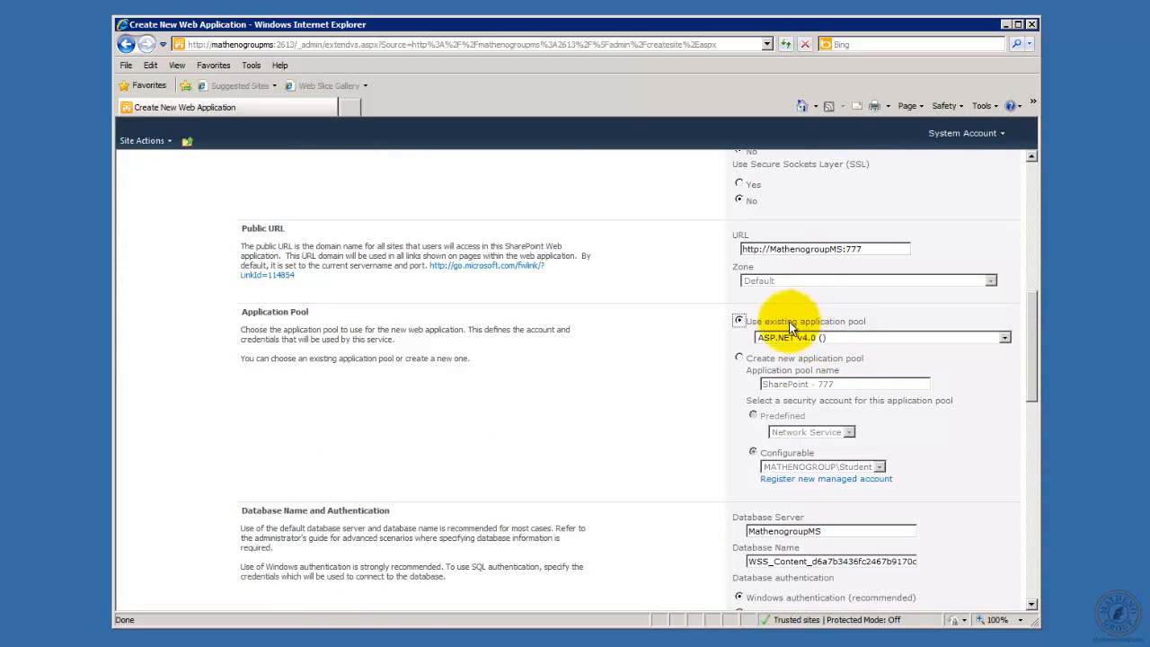
click(738, 358)
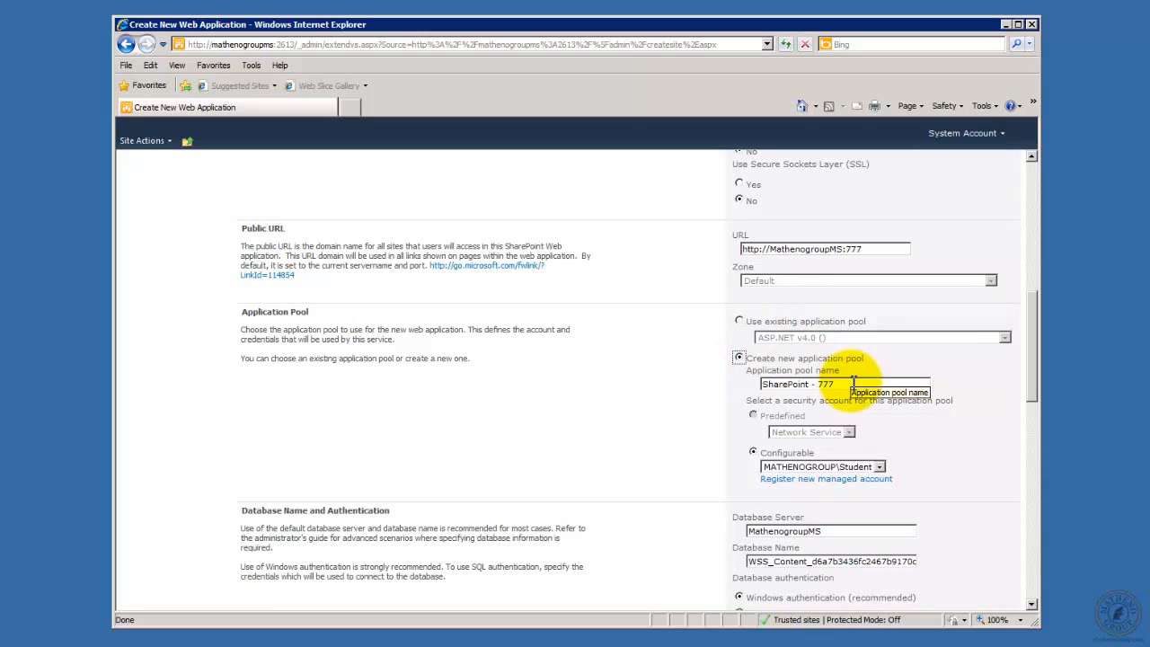
Check which security accounts the application pool offers, and view the managed account registration page before returning to the web application form
scroll(1027, 395, down, 3)
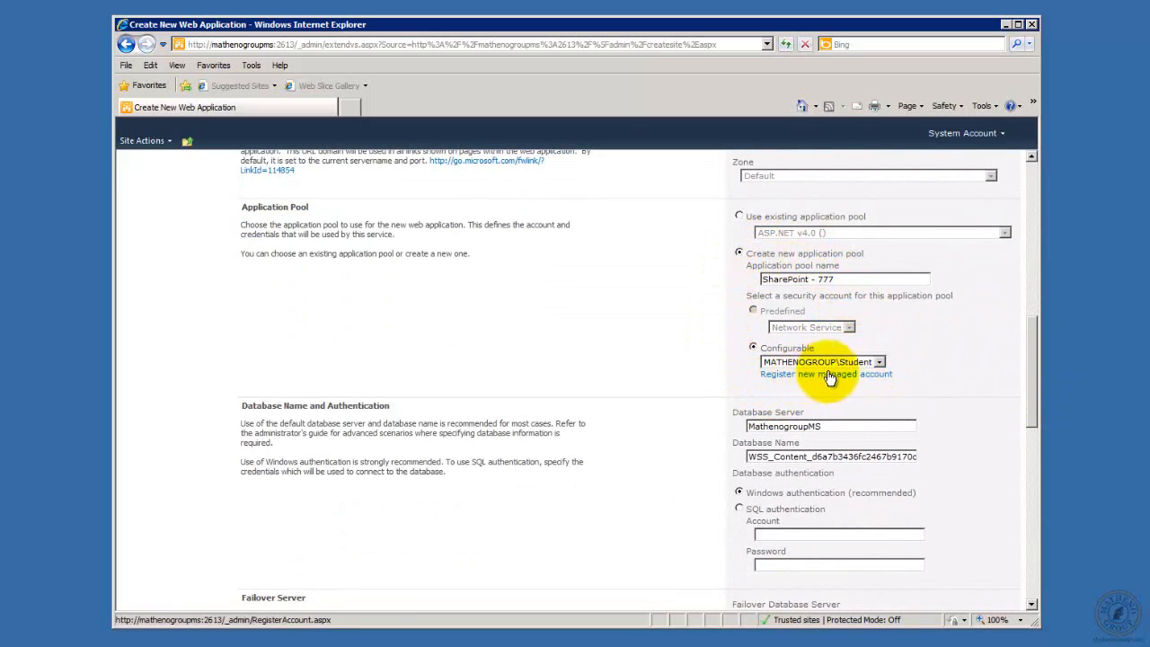
click(879, 362)
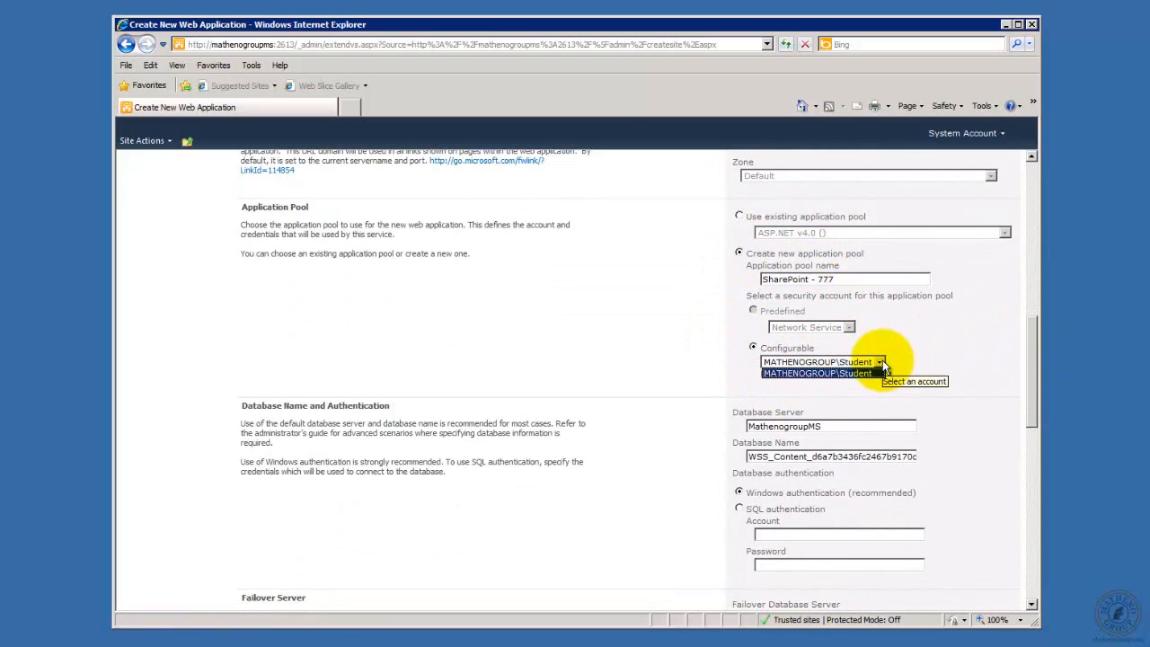
click(882, 362)
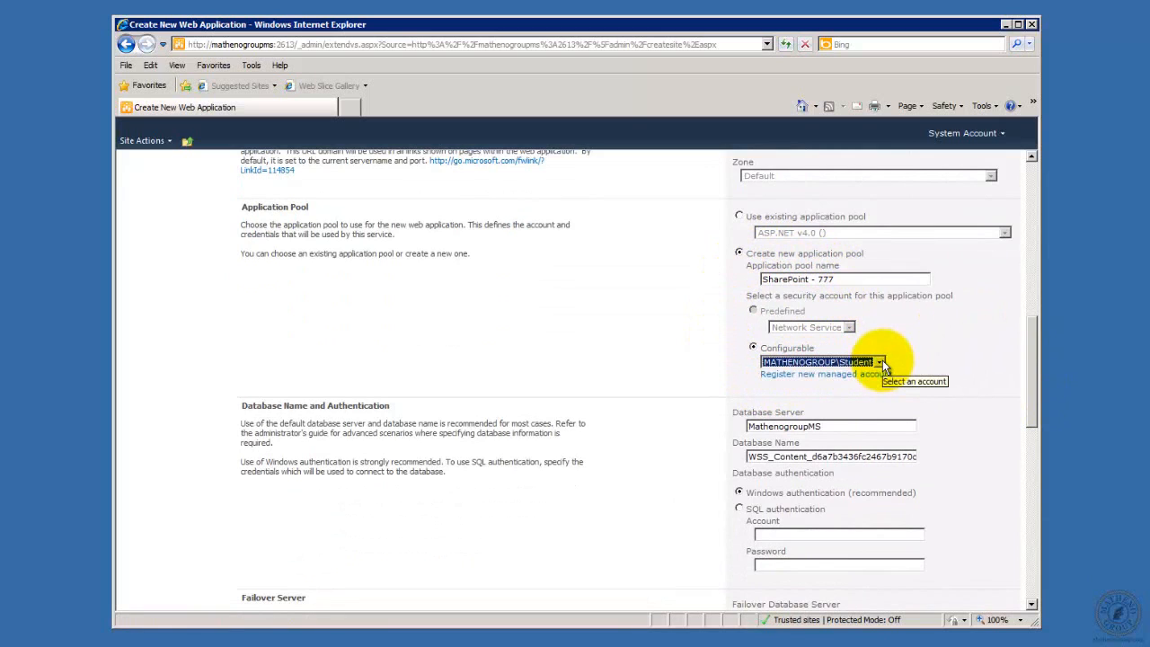
click(784, 381)
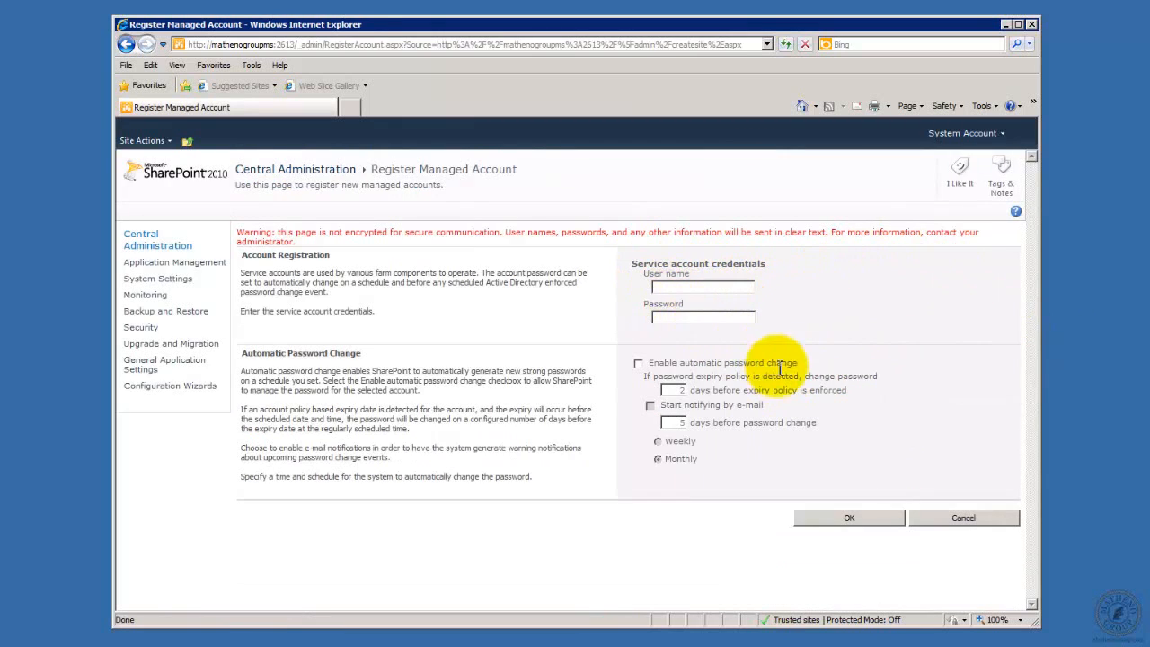
click(126, 44)
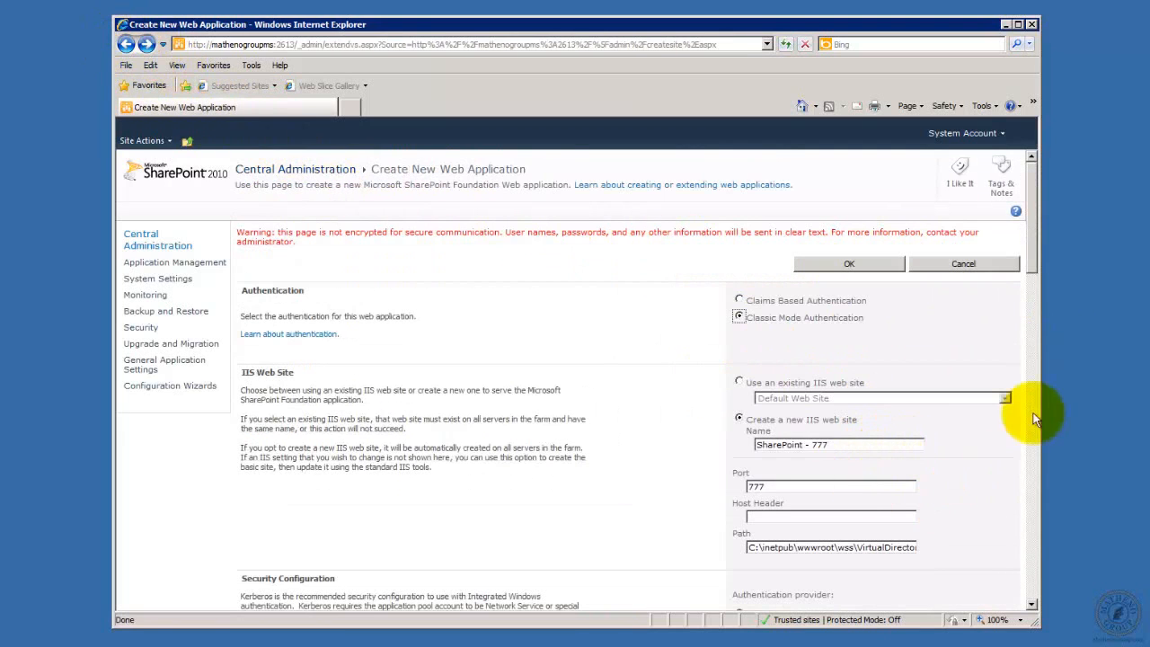
Replace the generated suffix of the content database name so it reads WSS_Content_StudentBI
drag(1033, 262, 1047, 402)
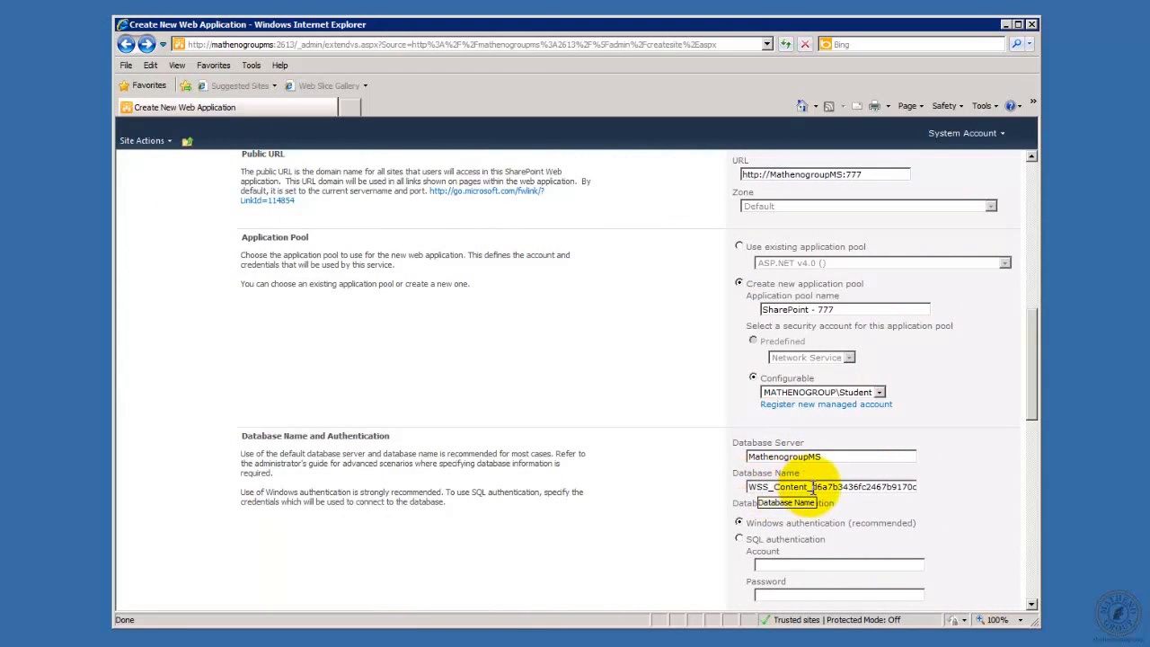
drag(813, 486, 878, 521)
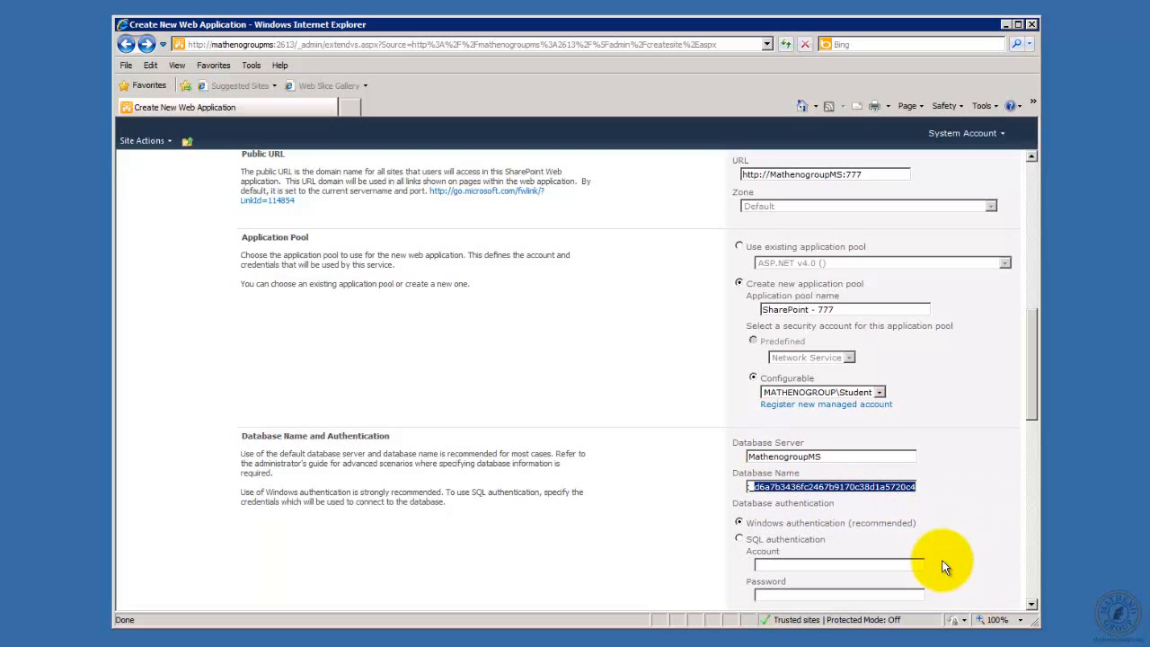
text(Student)
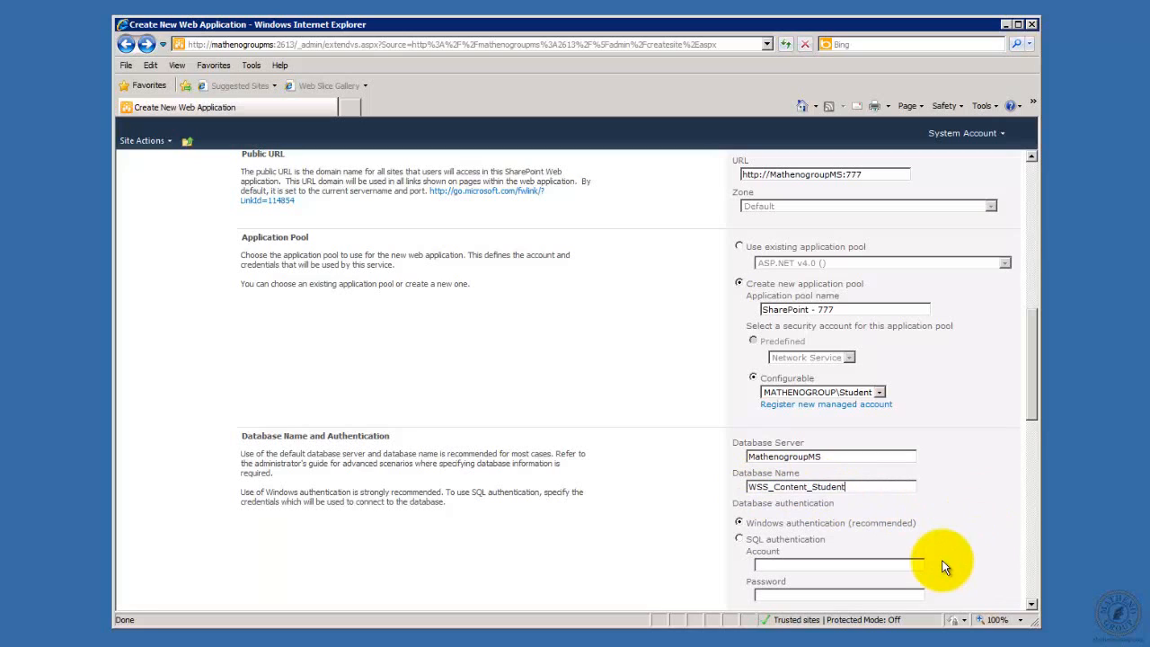
text(BI)
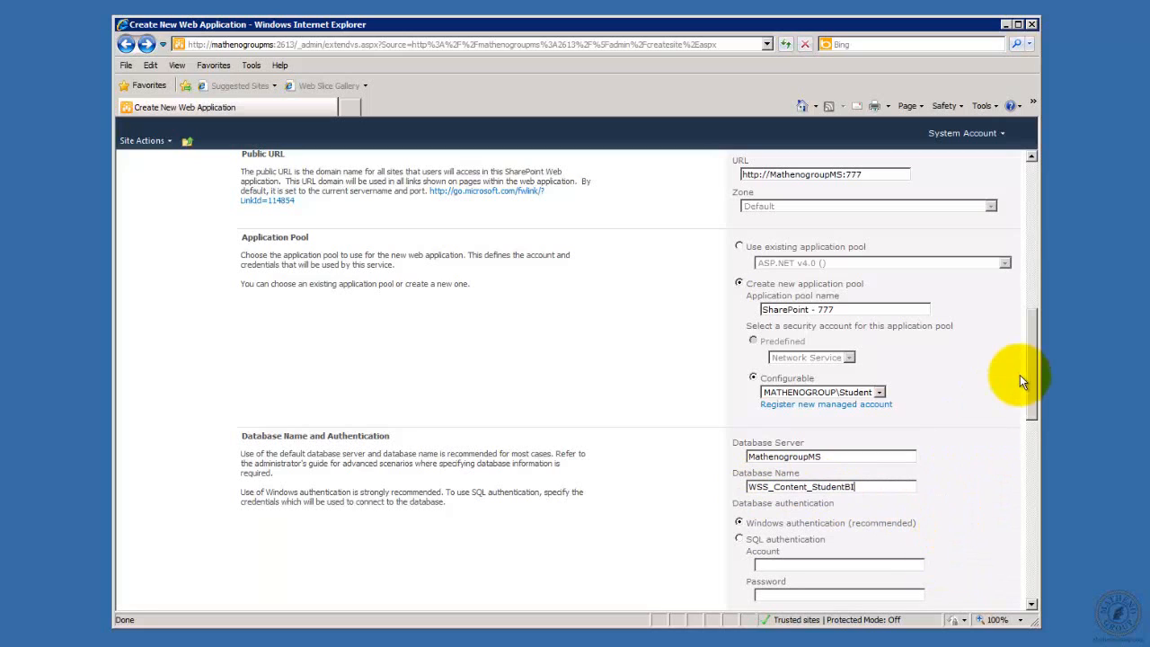
Try the custom group of service application connections, and switch back to the default group
drag(1033, 410, 1027, 507)
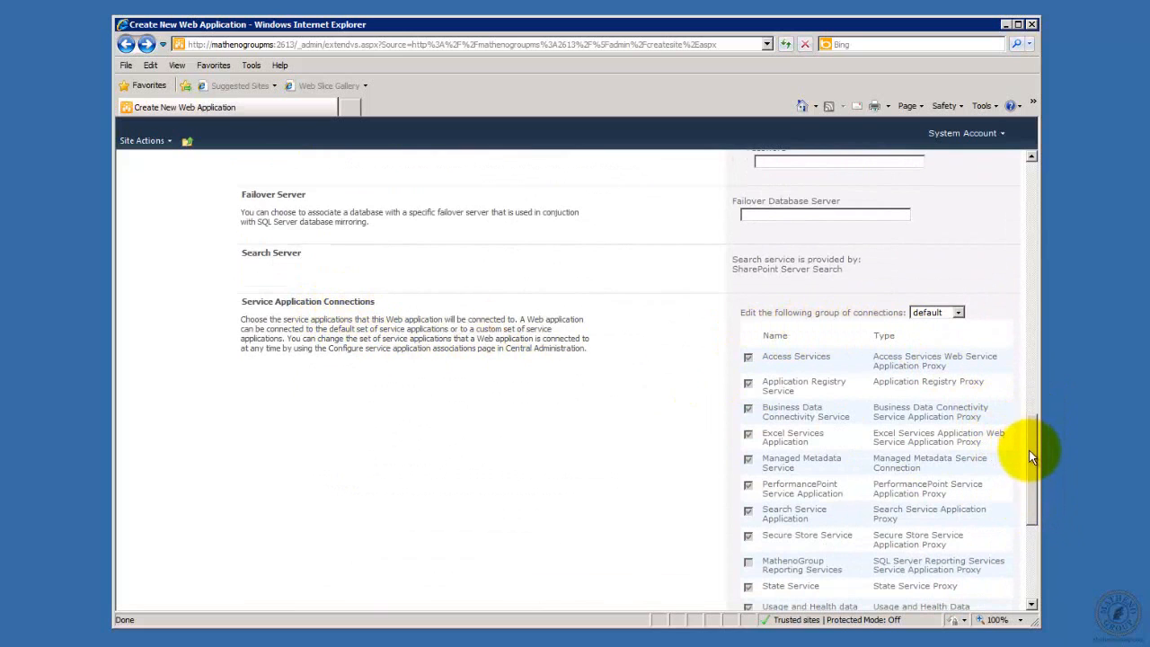
drag(1030, 457, 1037, 489)
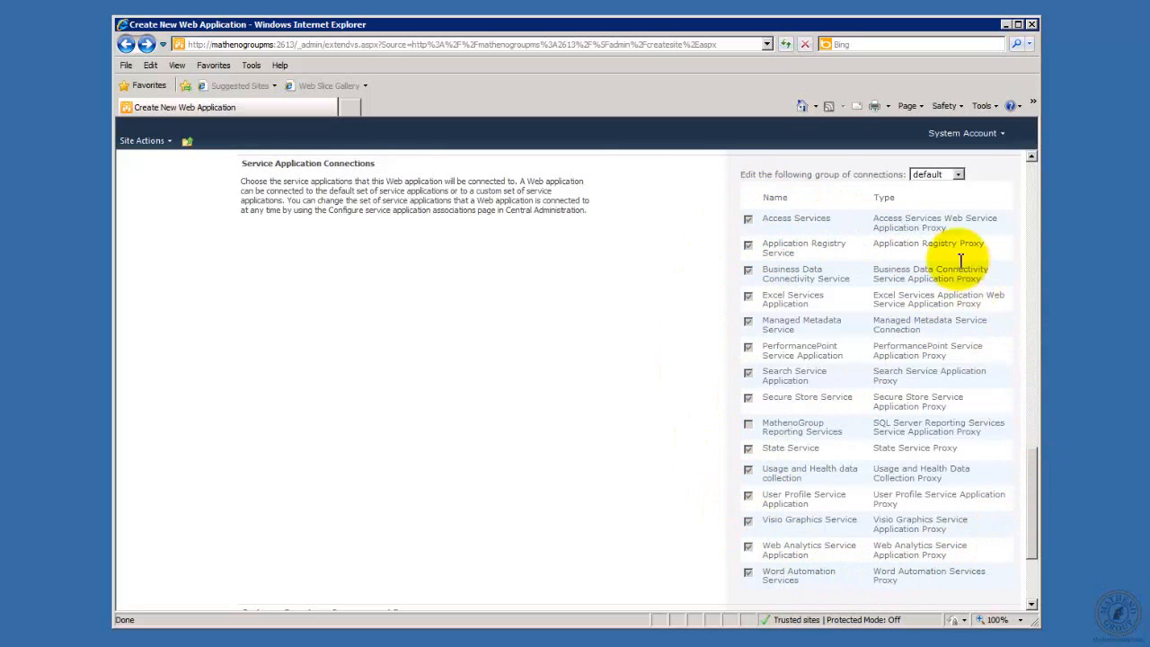
click(959, 177)
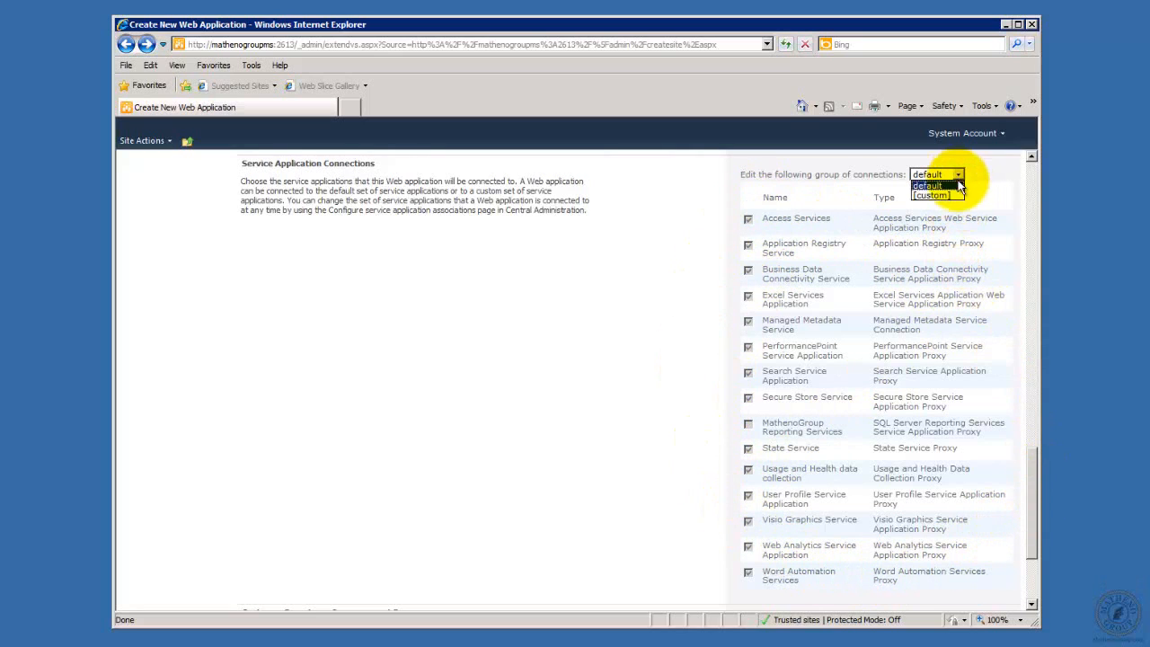
click(941, 196)
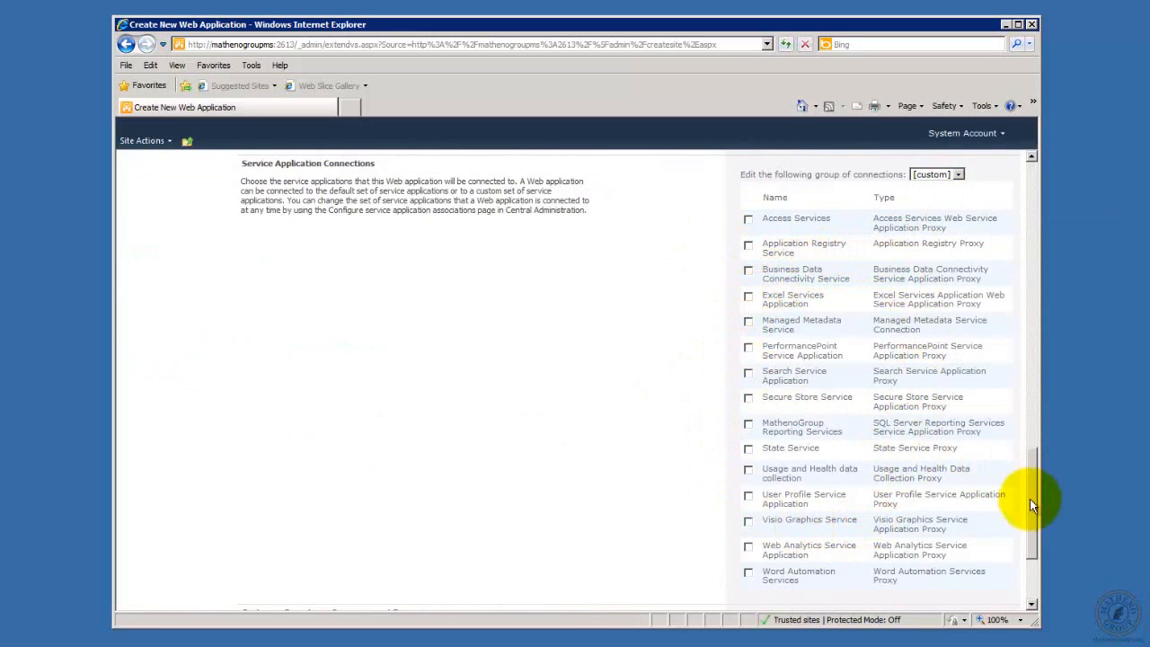
drag(1029, 499, 1030, 437)
click(938, 428)
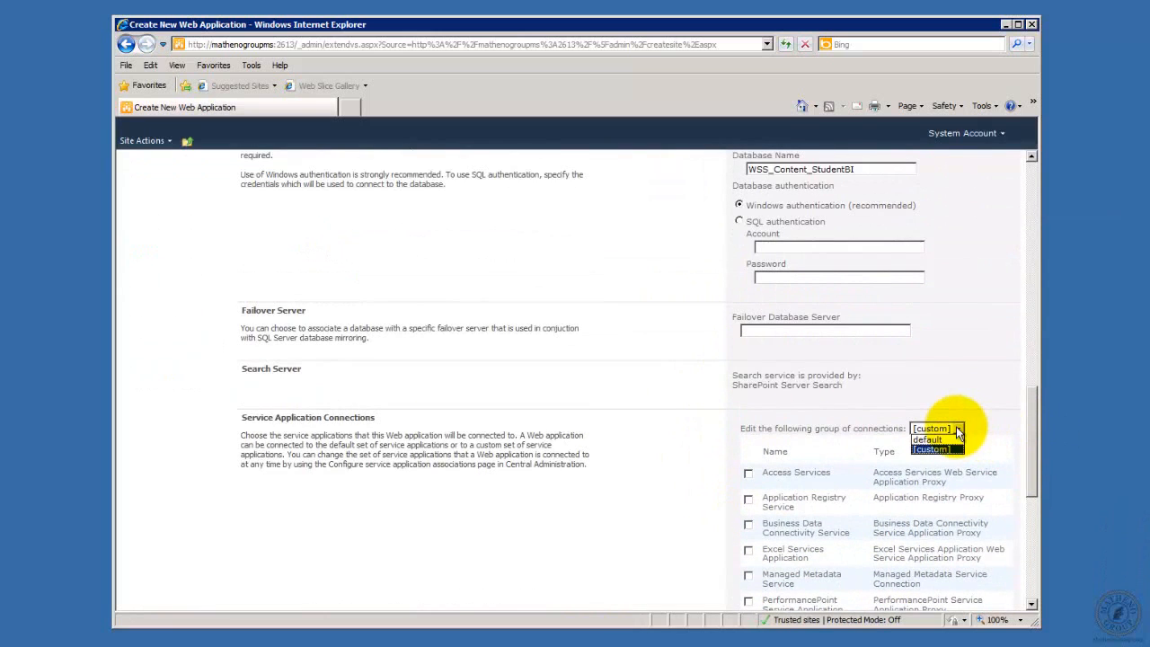
click(926, 439)
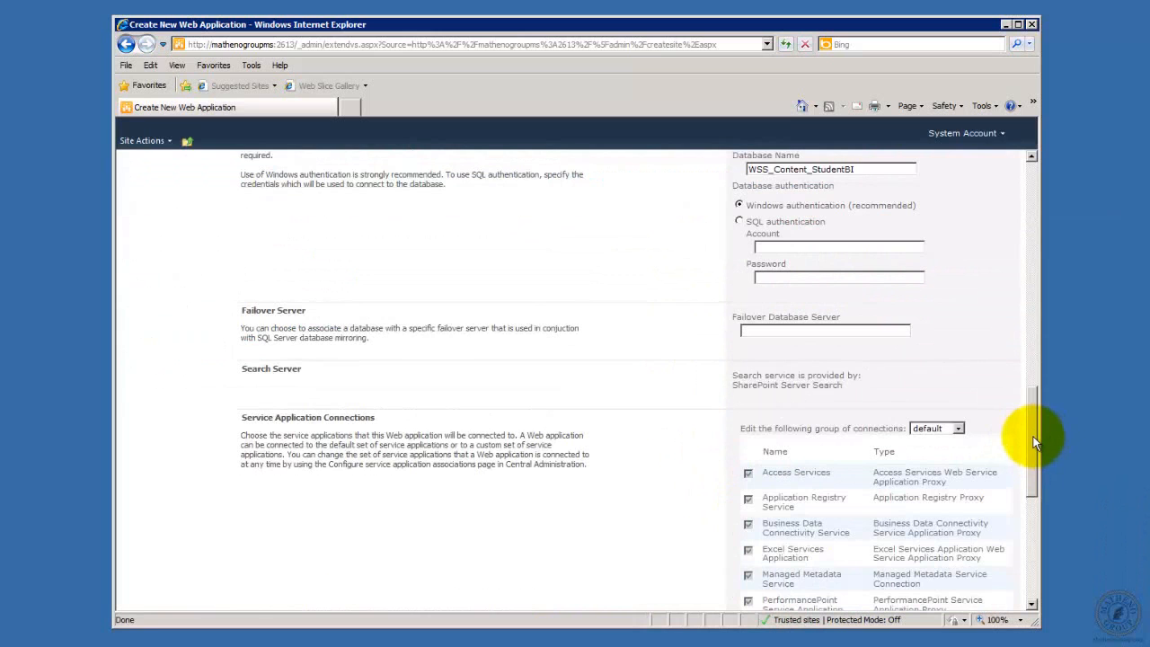
Review the completed form and submit it to create the web application on port 777
mouse_move(1033, 442)
mouse_down()
mouse_move(1029, 475)
mouse_move(1029, 420)
mouse_up()
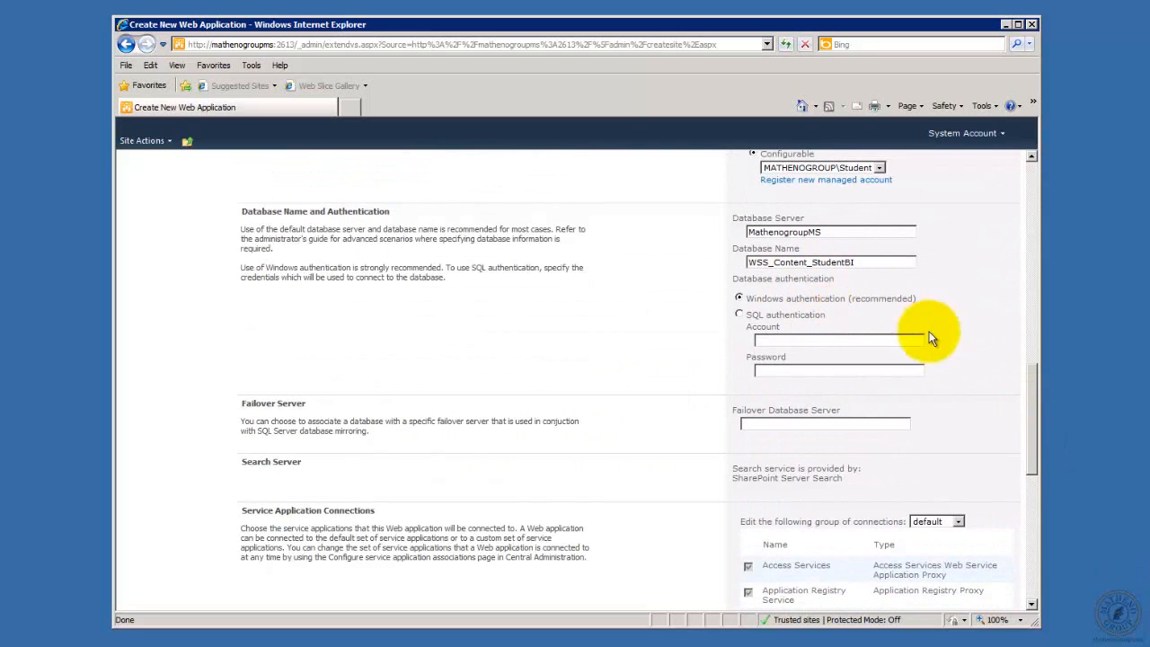
drag(1035, 399, 1025, 529)
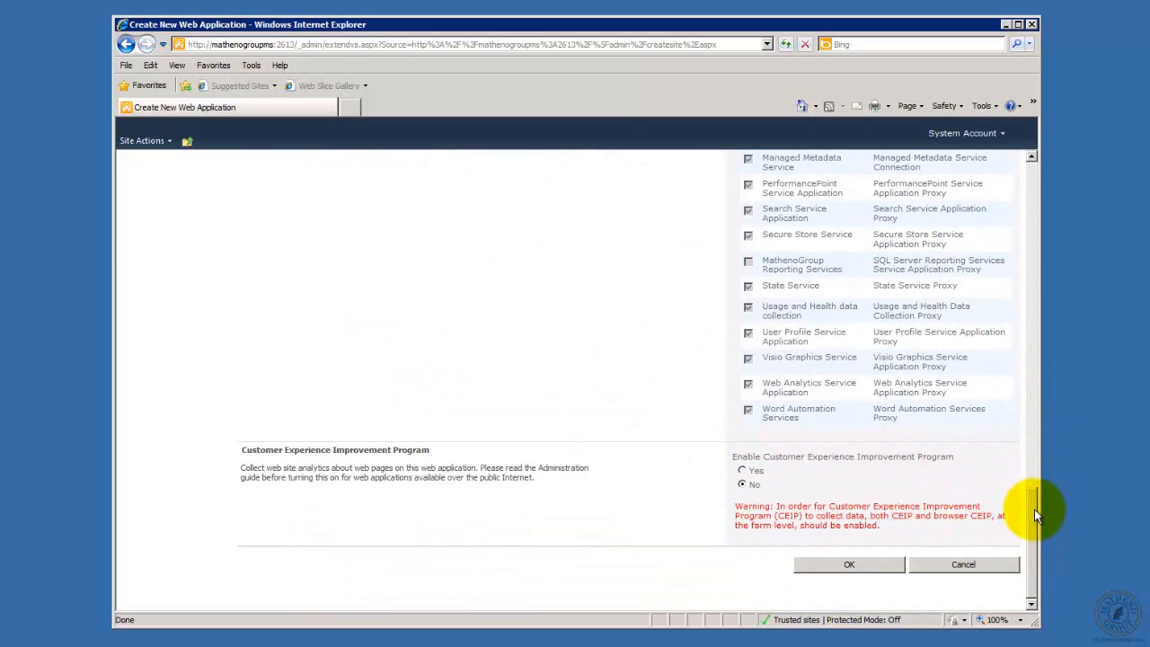
drag(1034, 513, 1056, 193)
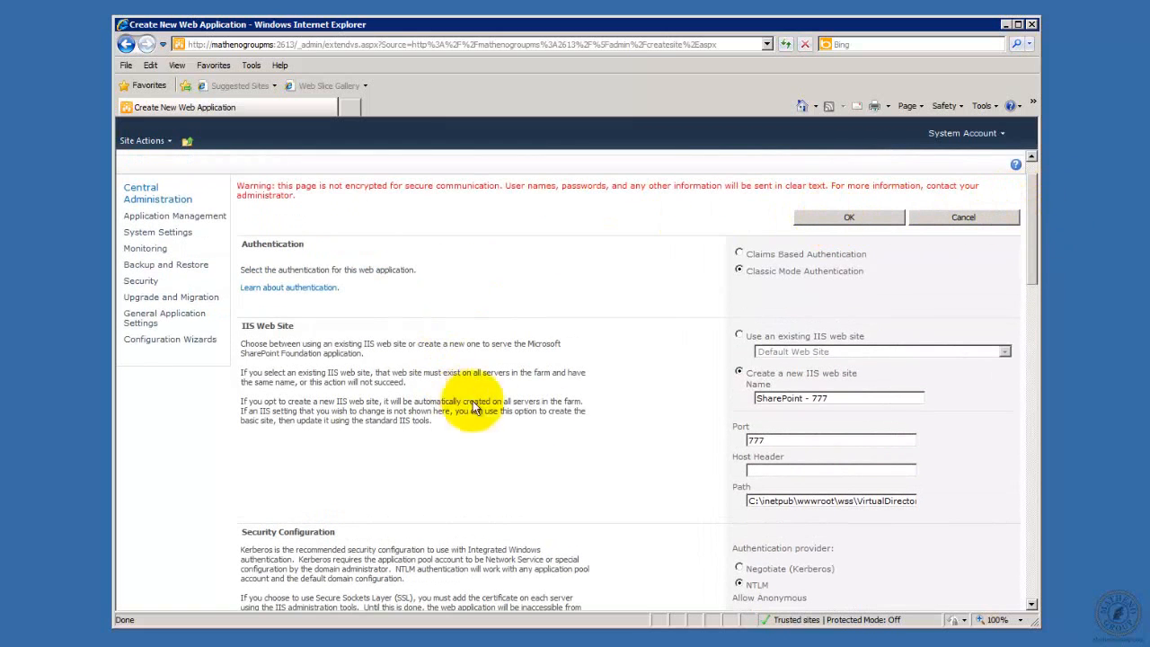
click(827, 220)
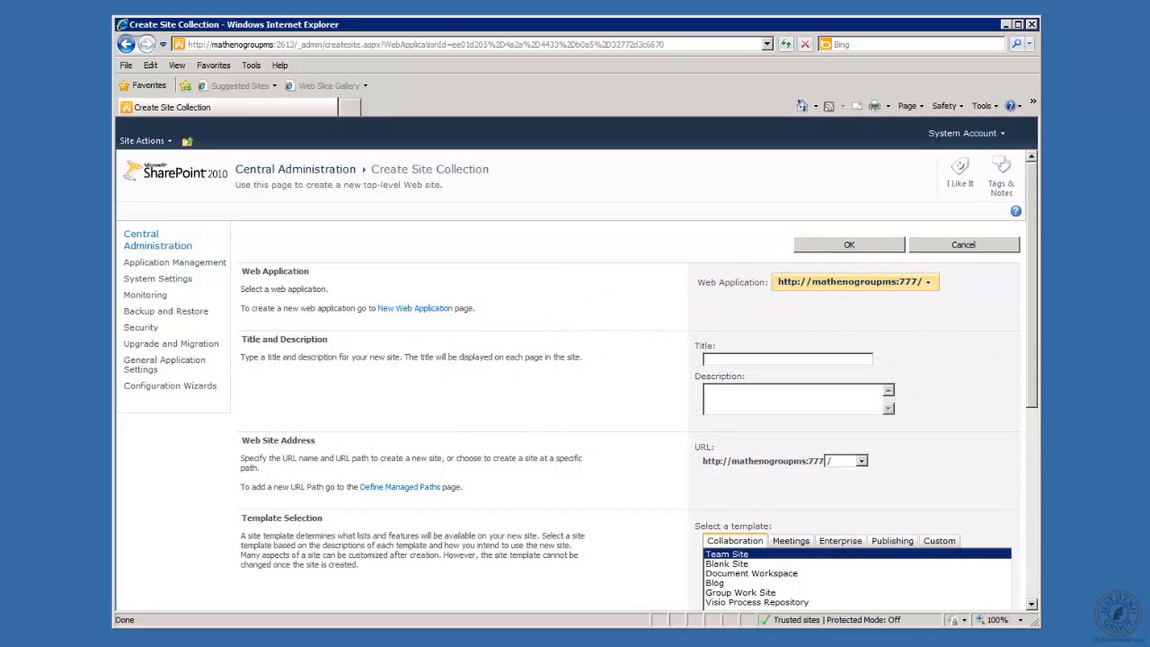
Switch to IIS Manager and check the SharePoint - 777 entry in the application pools list
key(alt+Tab)
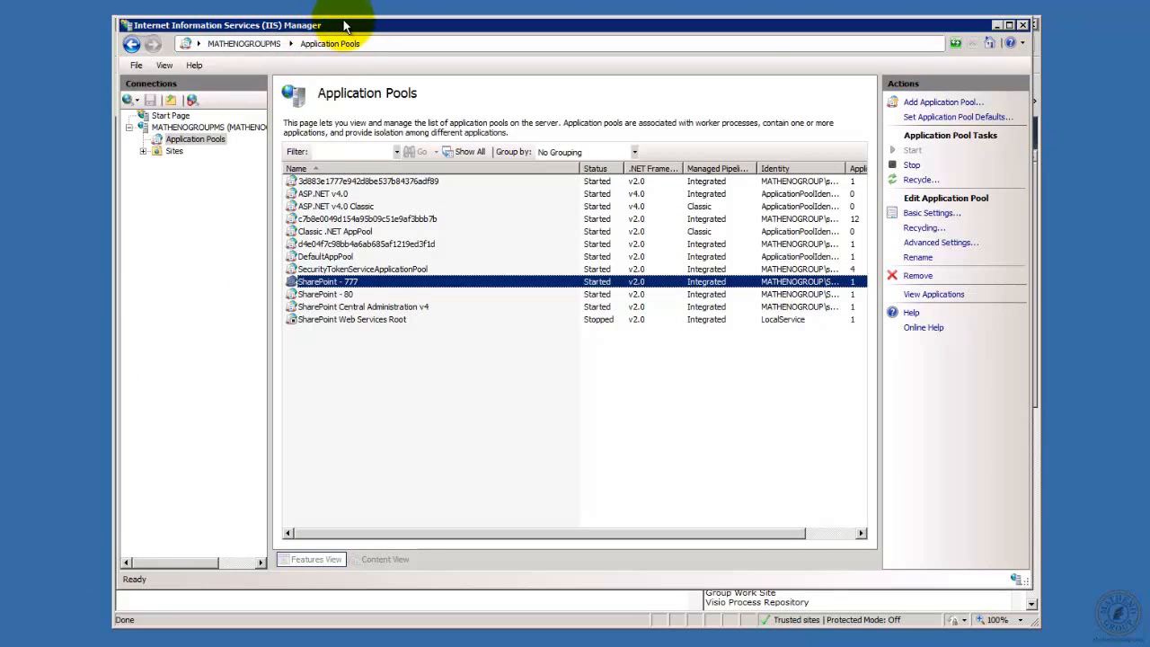
click(337, 284)
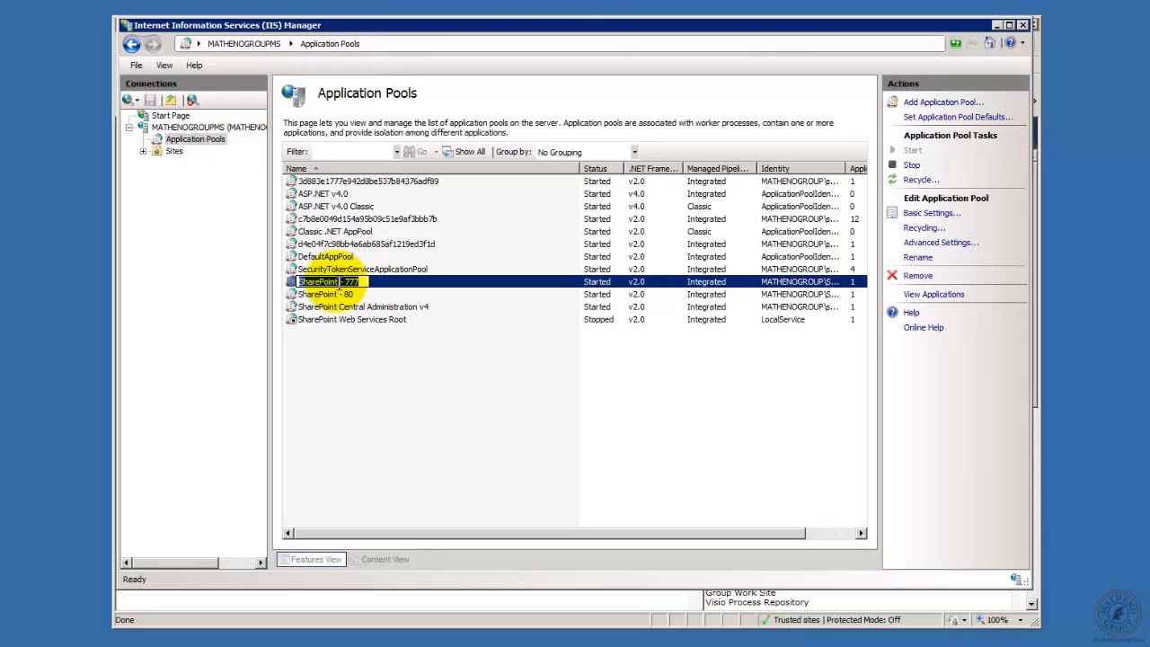
click(369, 403)
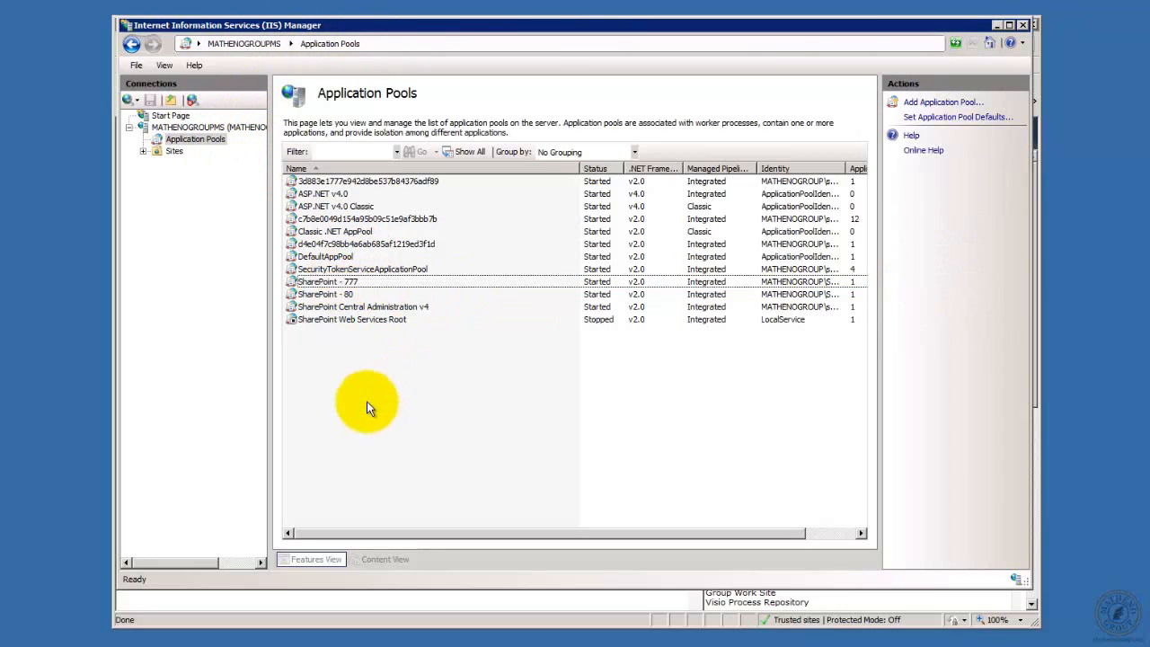
click(330, 282)
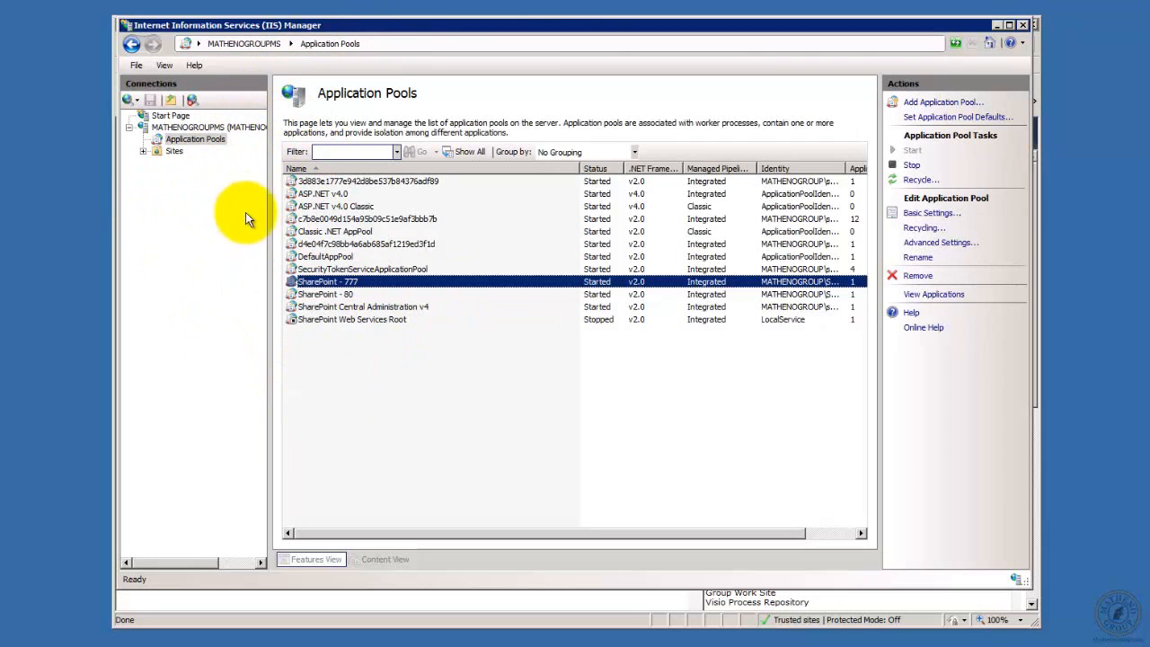
click(307, 282)
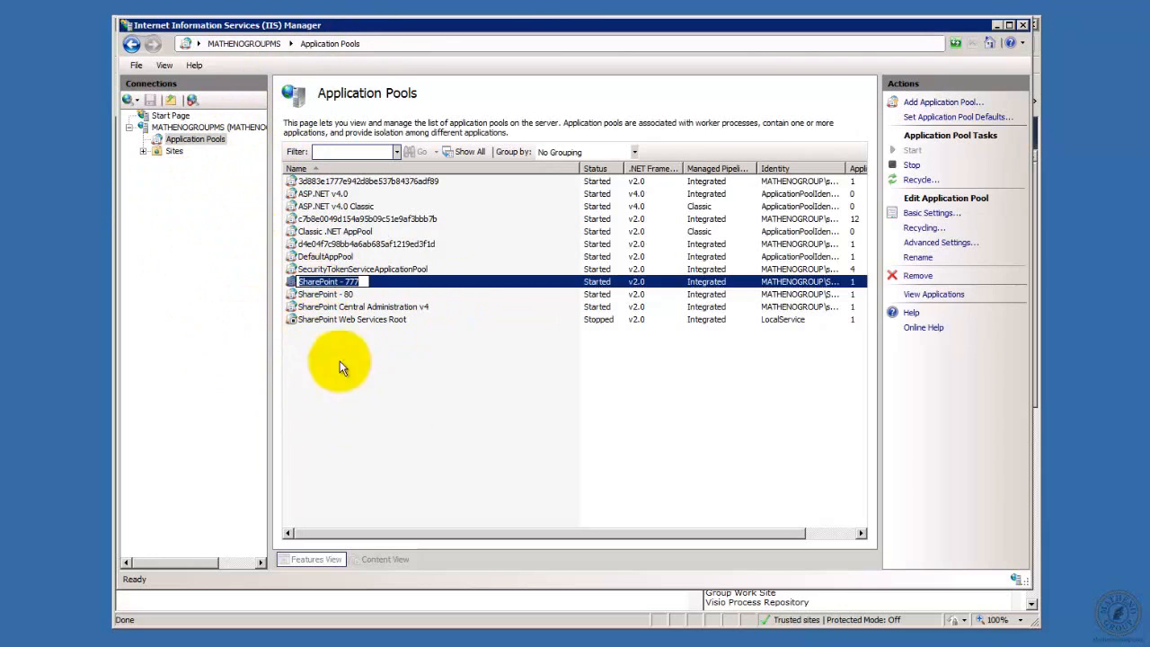
click(290, 279)
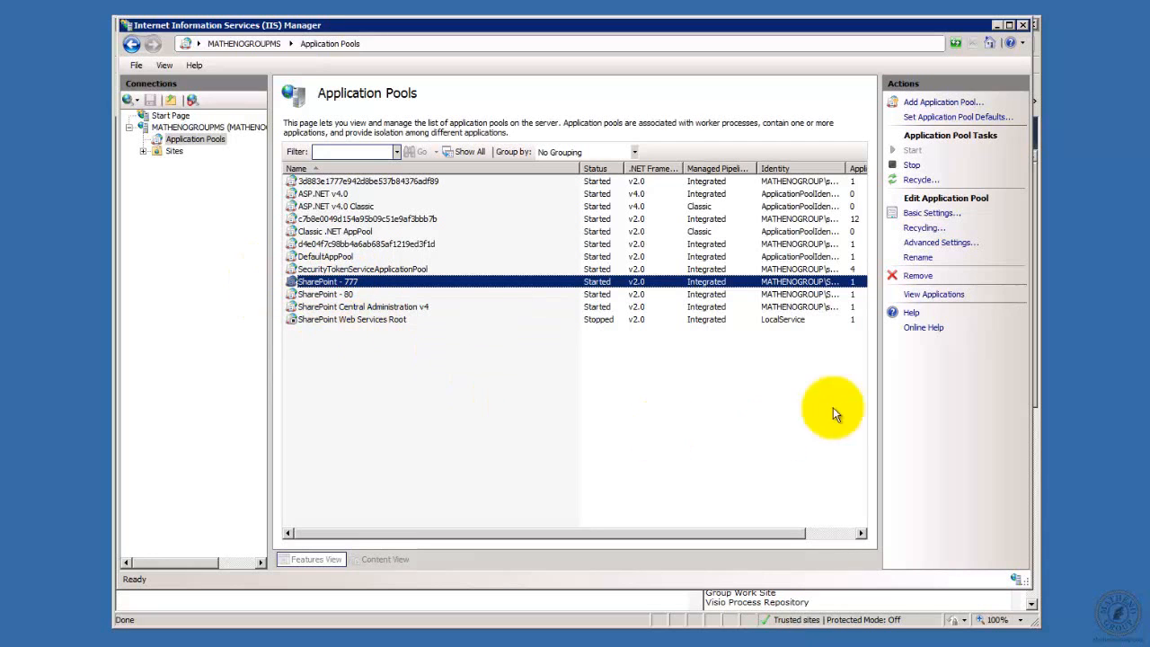
Close IIS Manager to return to the Create Site Collection form, and title the new site Studnet BI
click(1025, 26)
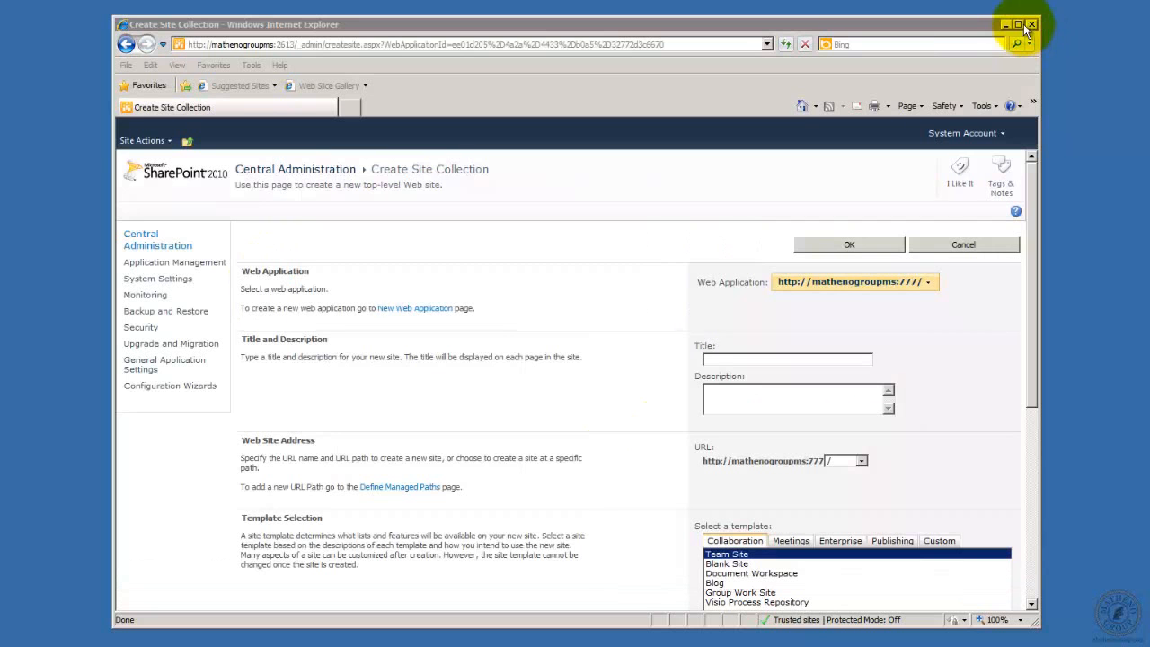
drag(1029, 329, 1029, 357)
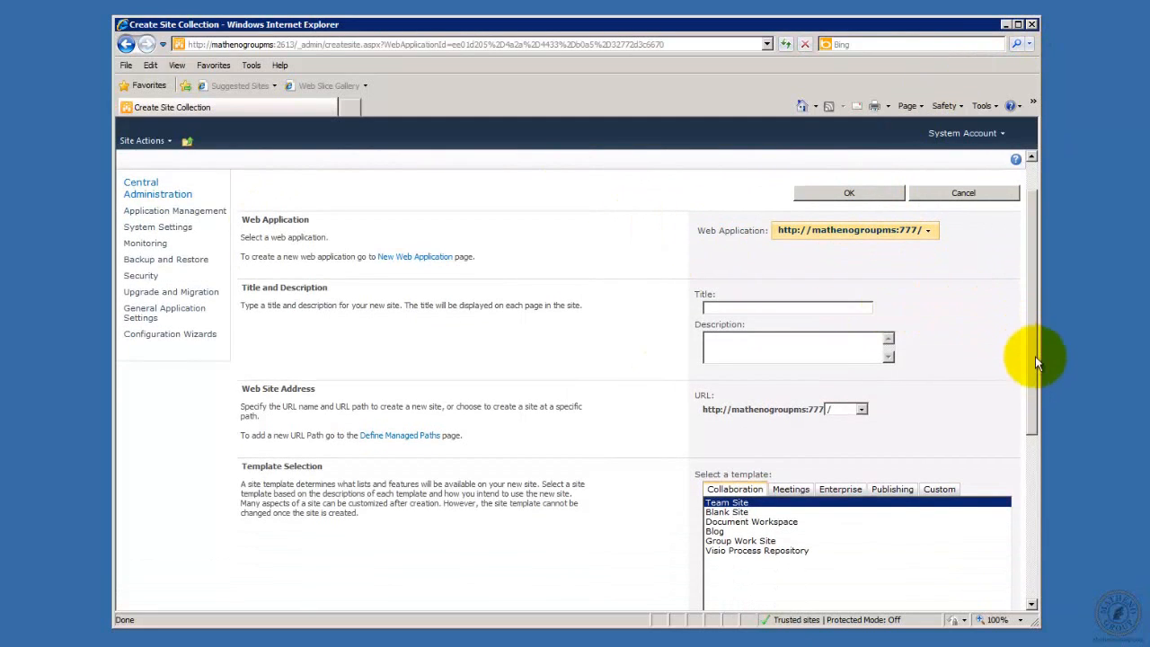
drag(1034, 355, 1034, 310)
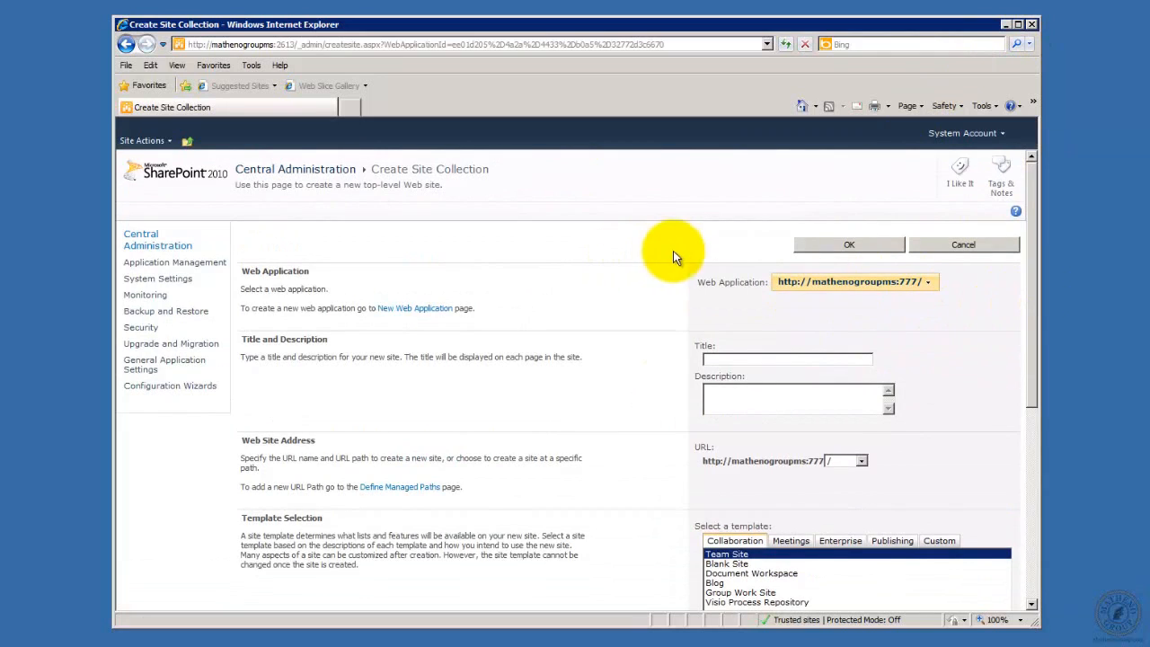
click(726, 359)
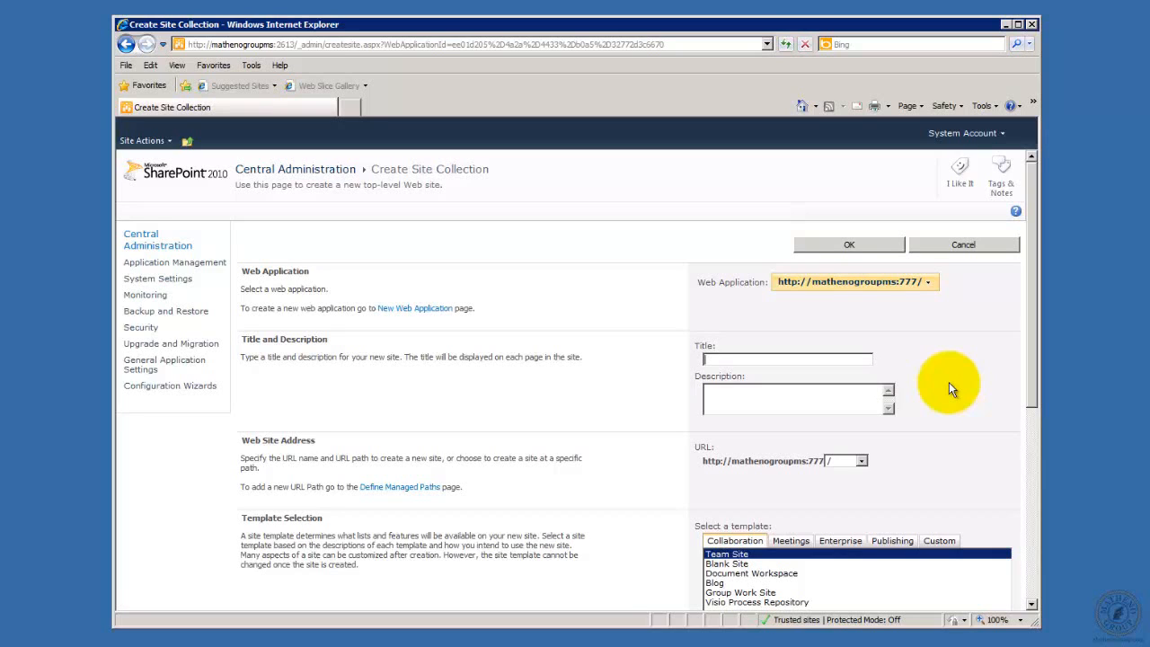
text(Studnet BI)
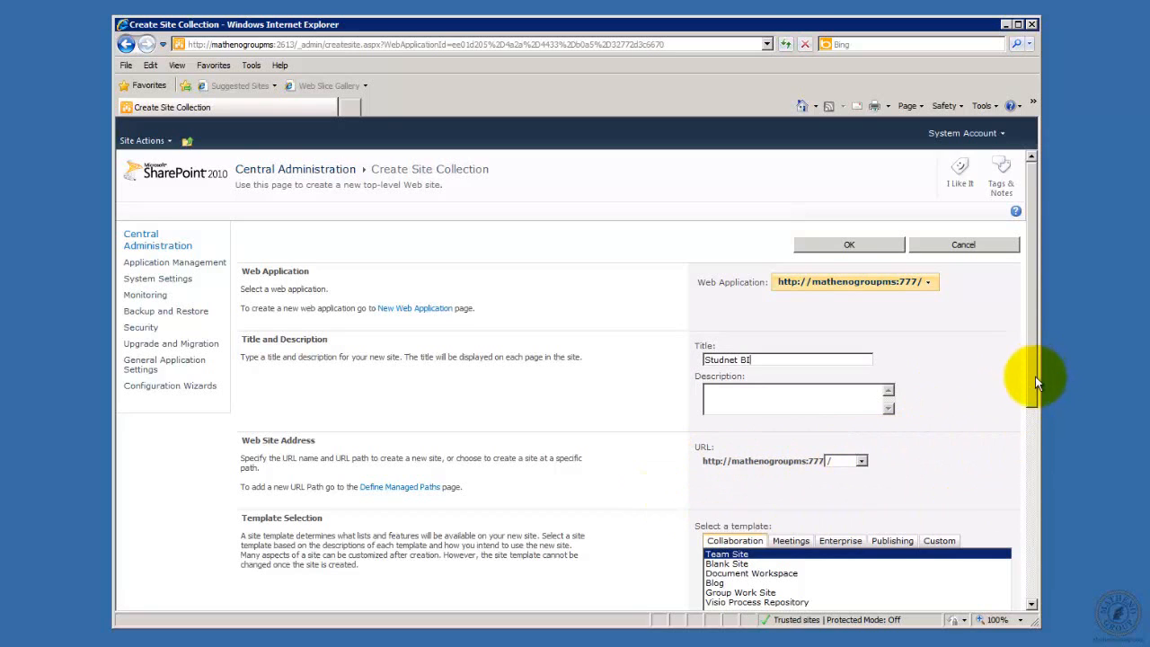
Choose the Business Intelligence Center template from the Enterprise category for the new site collection
drag(1035, 376, 1036, 429)
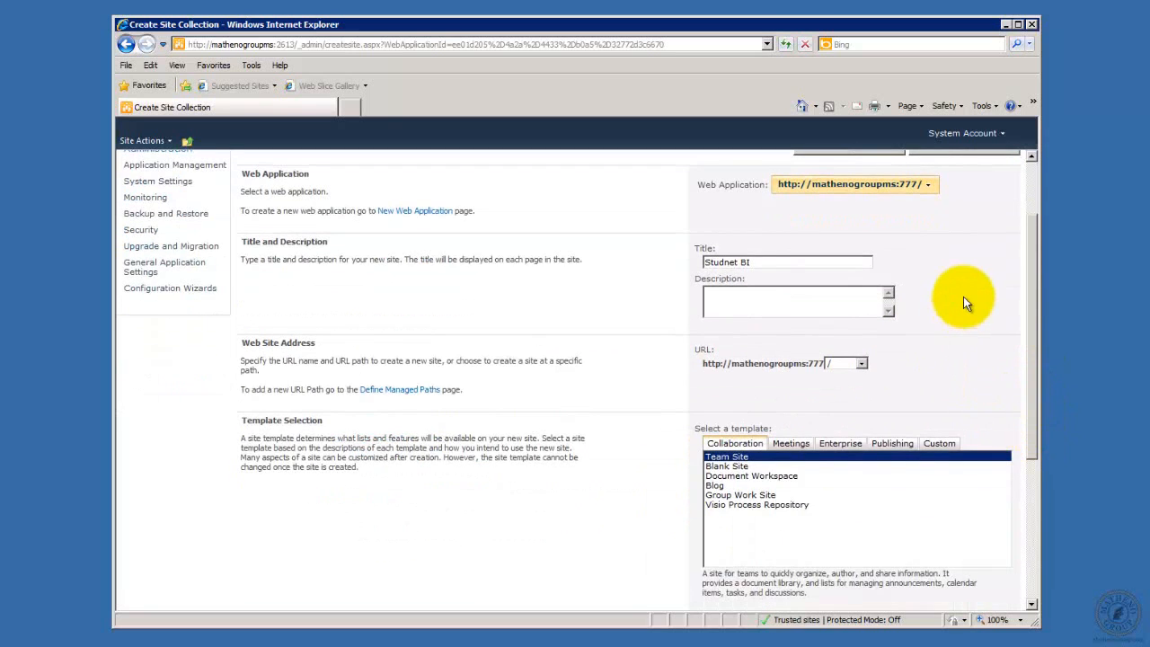
click(850, 446)
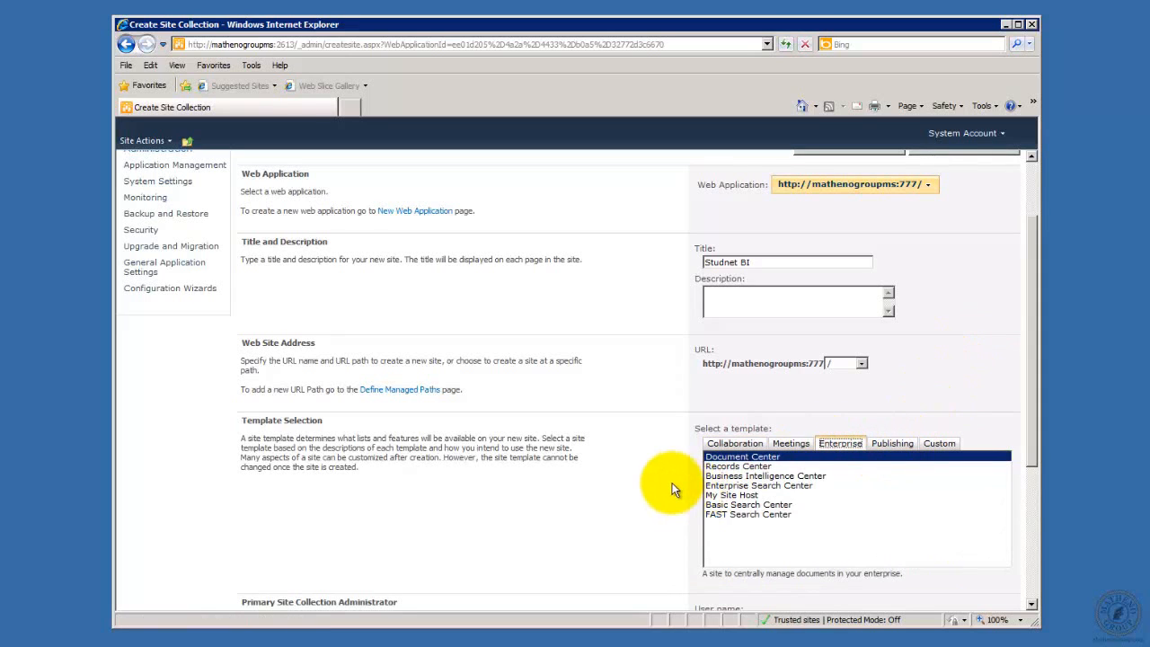
click(768, 476)
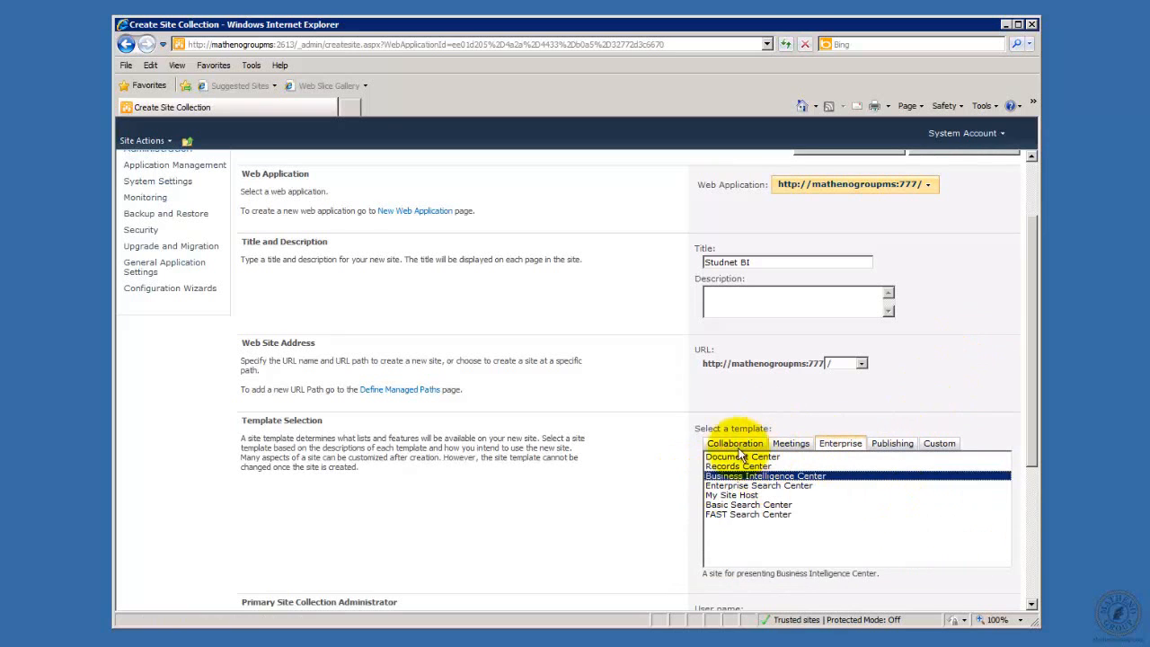
Set student as the primary site collection administrator and validate the user name
drag(1032, 406, 1047, 514)
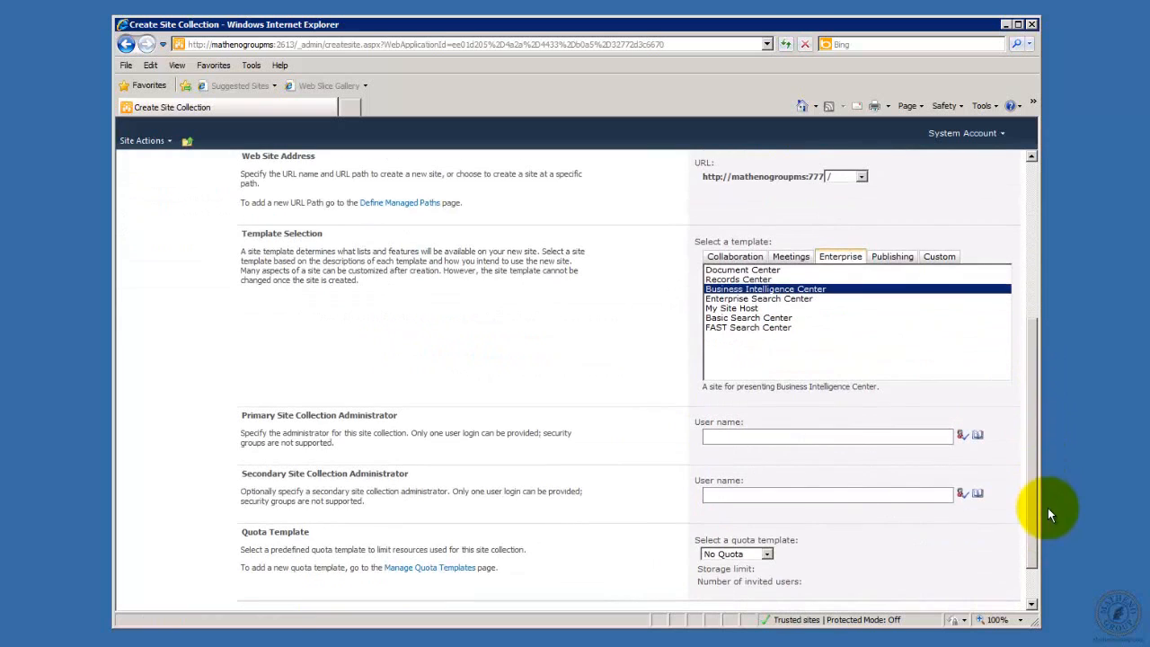
click(775, 435)
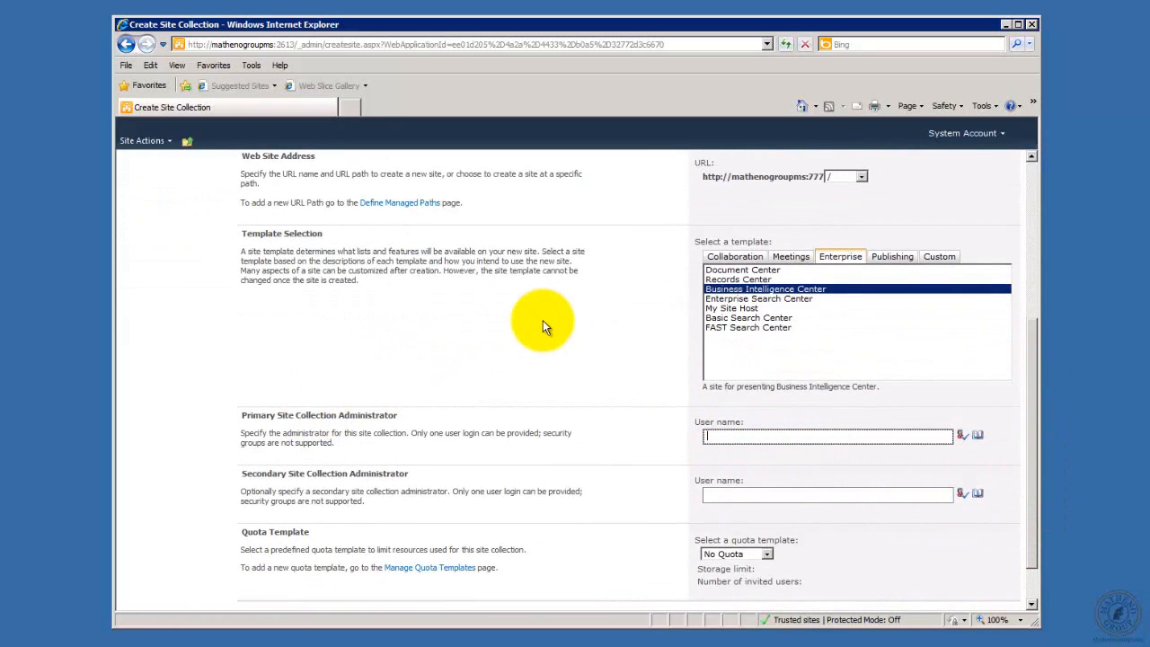
text(student)
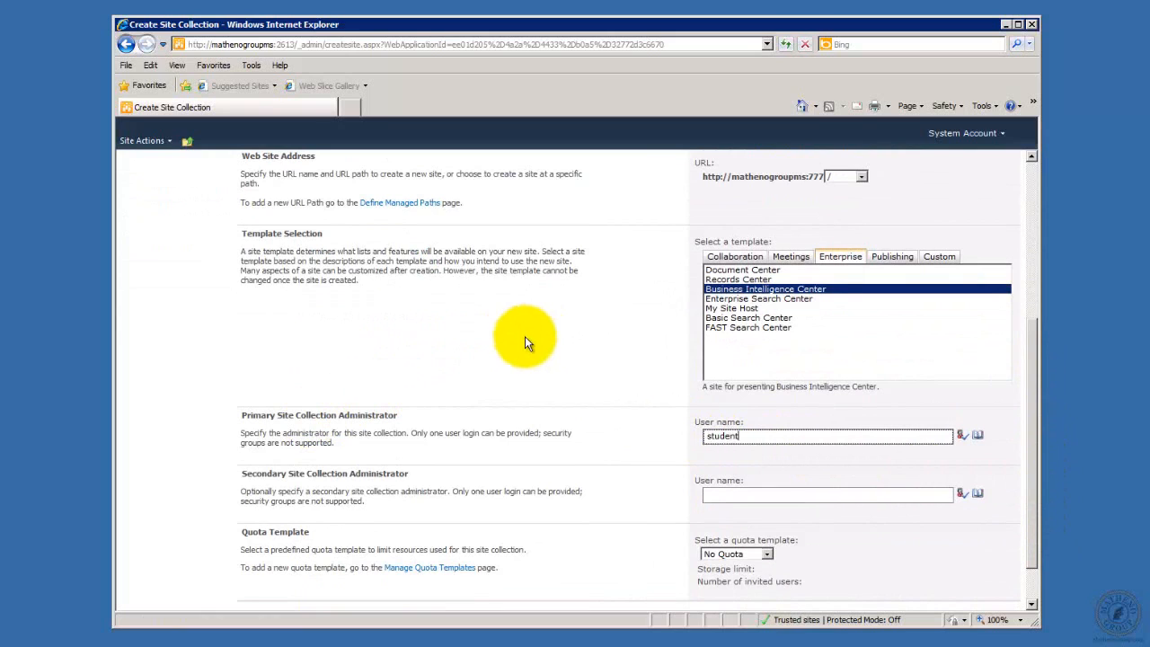
click(961, 439)
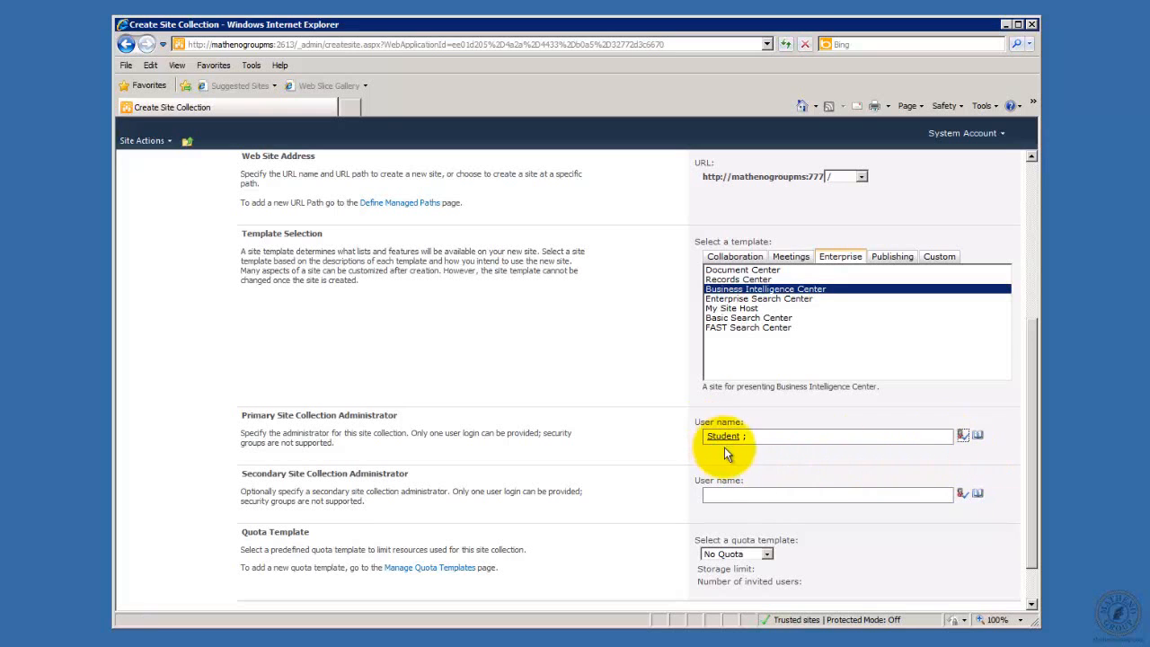
Keep the quota template at No Quota, review the form and submit it to create the site collection
scroll(1029, 429, down, 1)
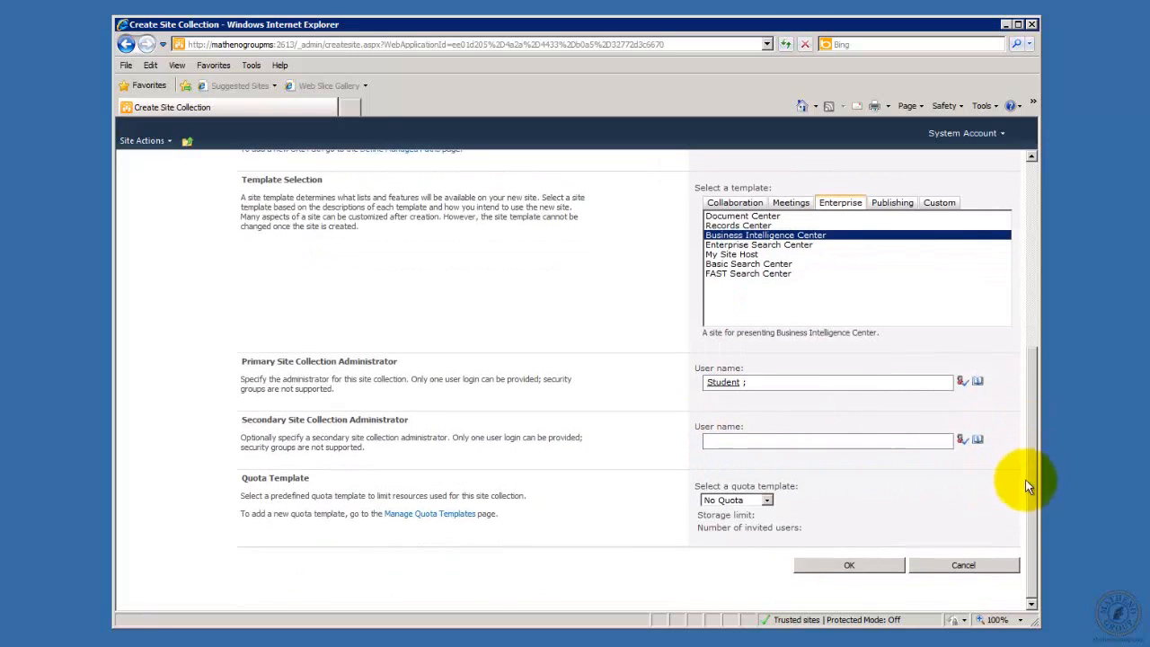
click(766, 500)
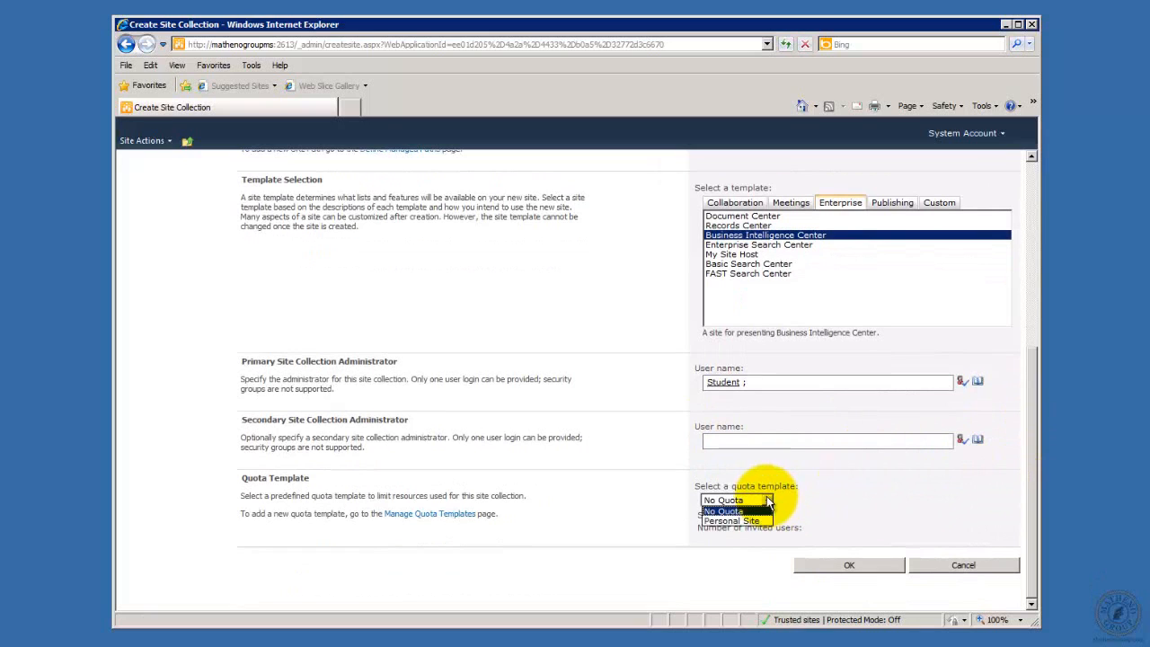
click(767, 502)
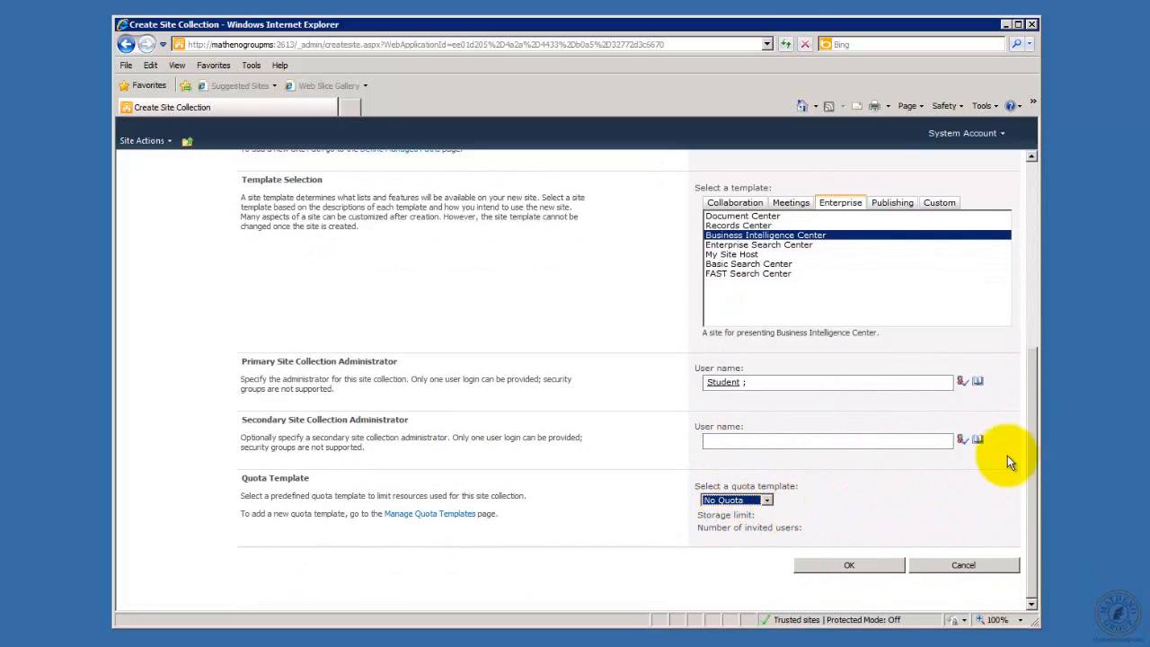
drag(1036, 504, 1066, 308)
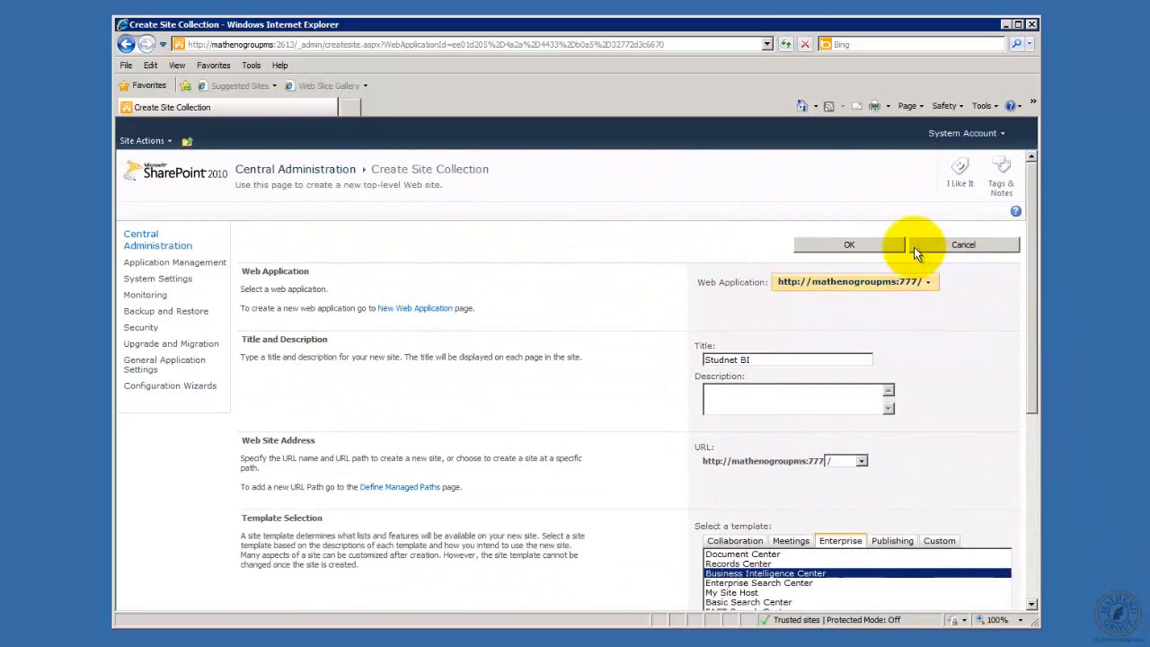
click(849, 245)
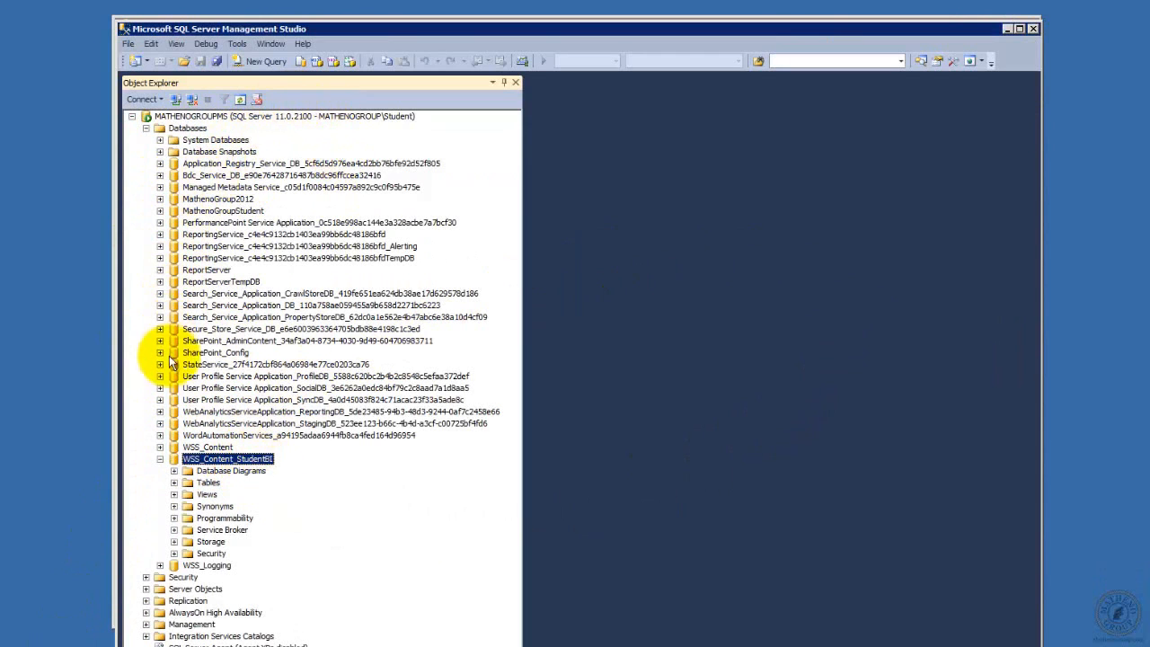
Examine the tables of the WSS_Content_StudentBI database in SQL Server Management Studio, collapse the database and close the program
click(175, 482)
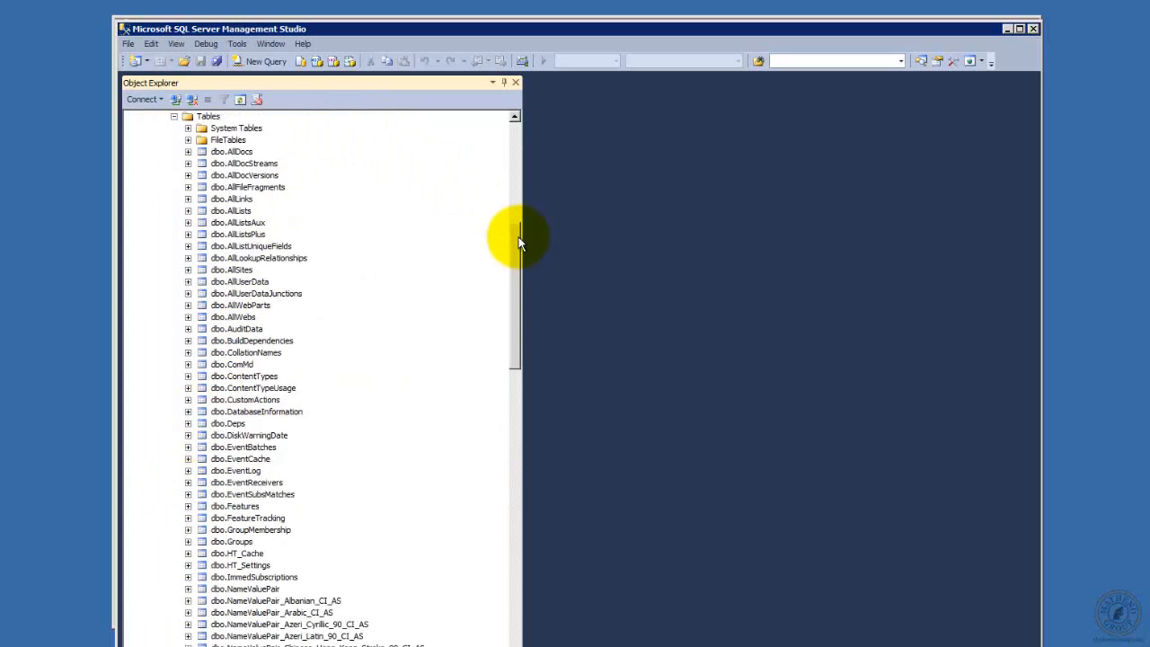
drag(520, 239, 520, 172)
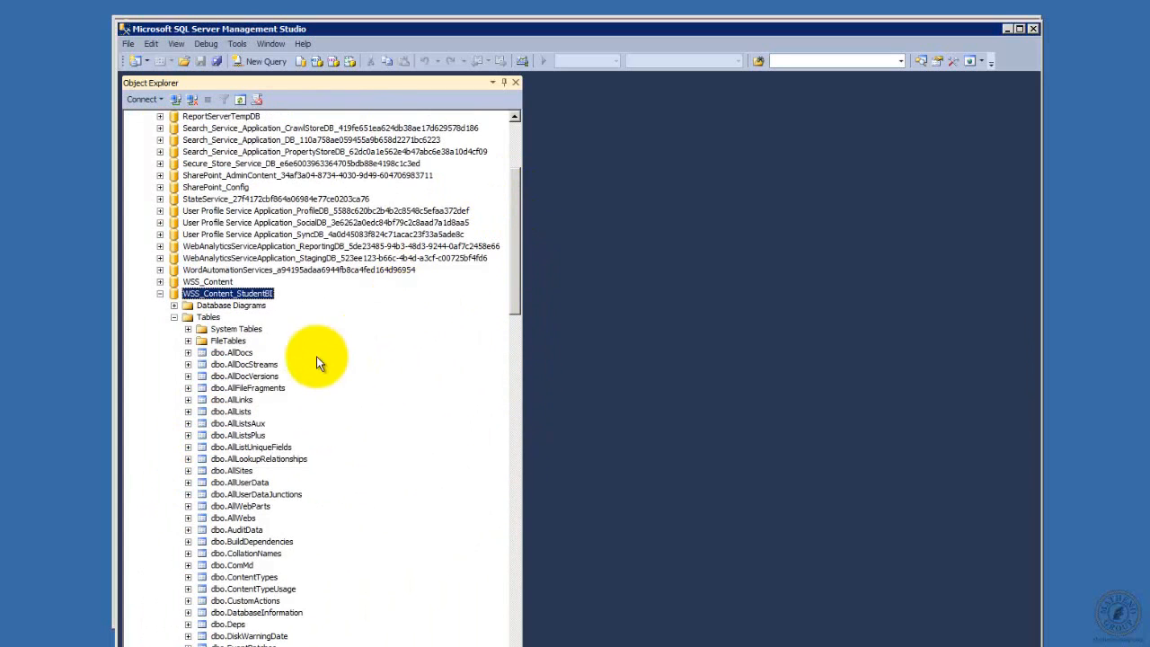
click(161, 294)
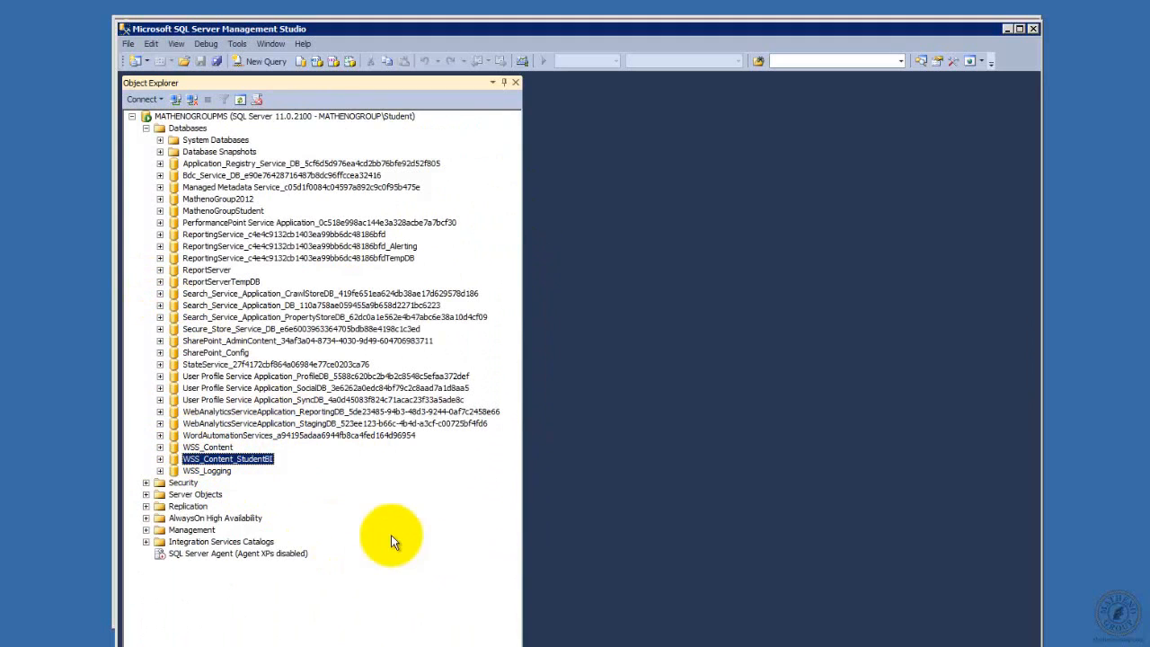
click(1034, 29)
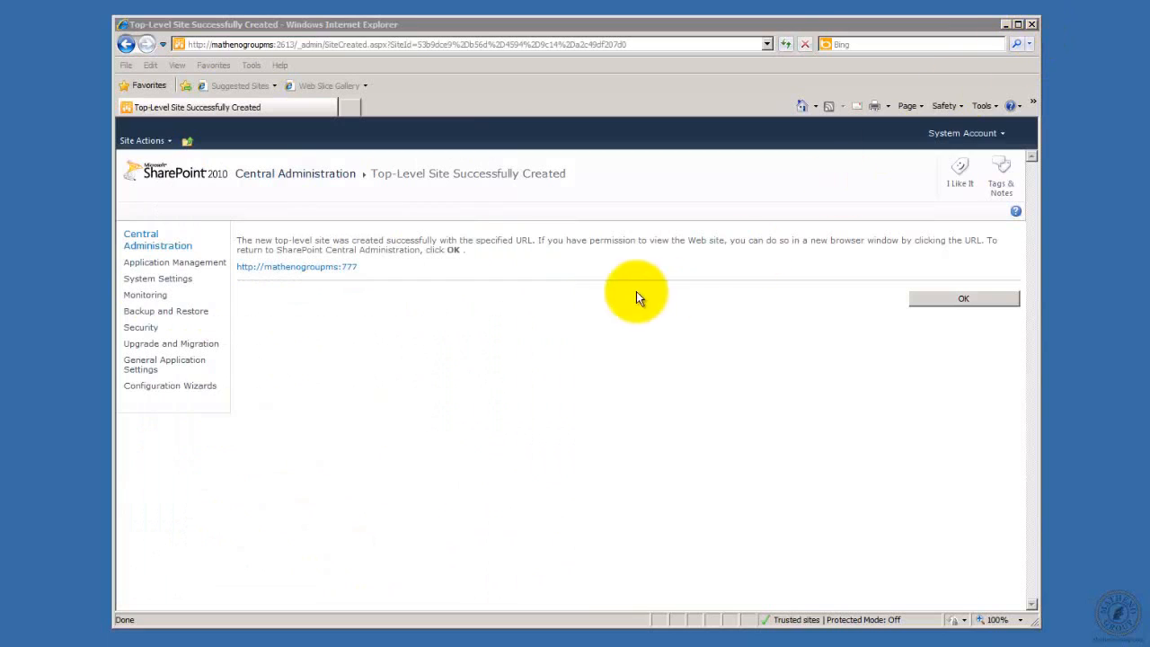
click(274, 267)
right_click(274, 270)
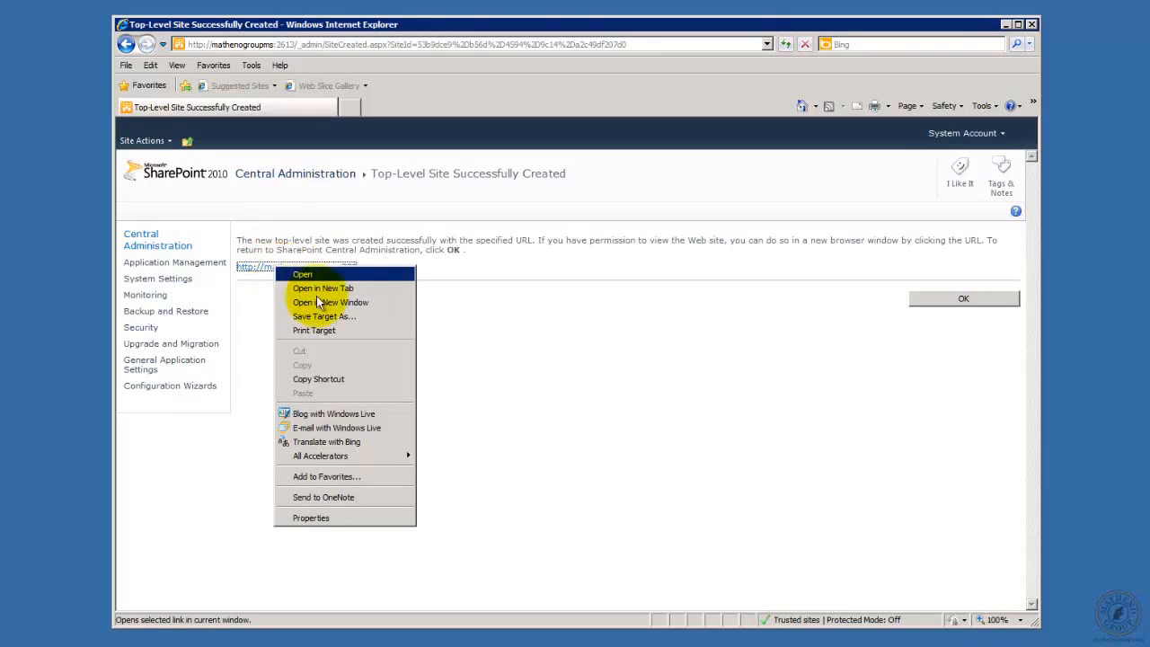
click(309, 287)
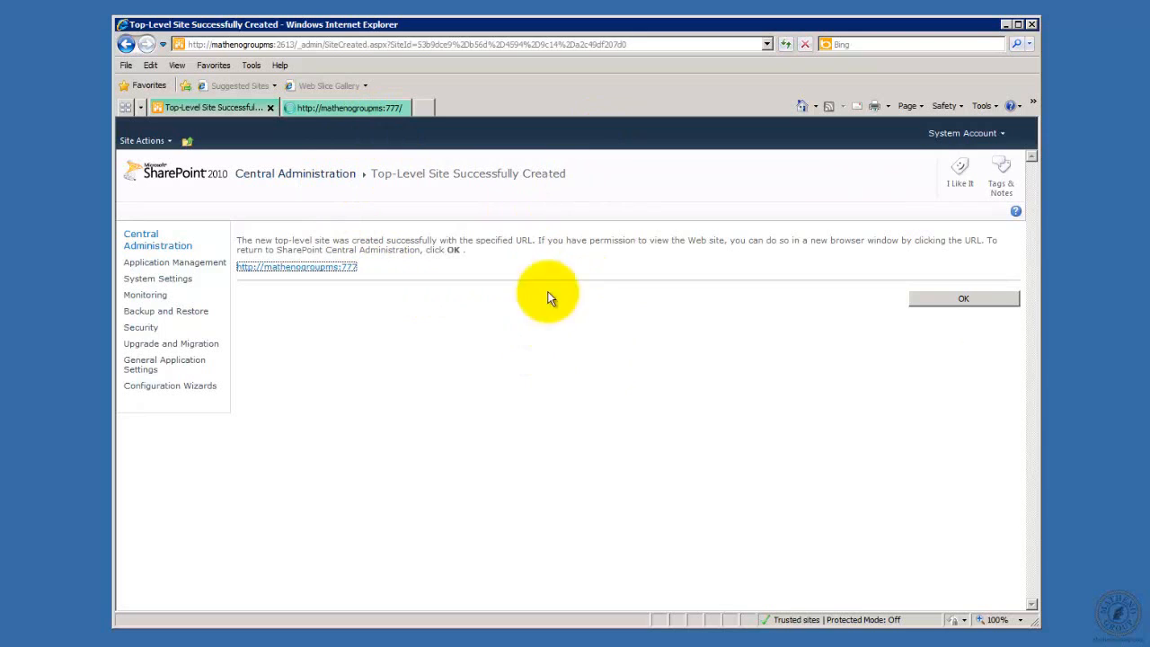
click(350, 107)
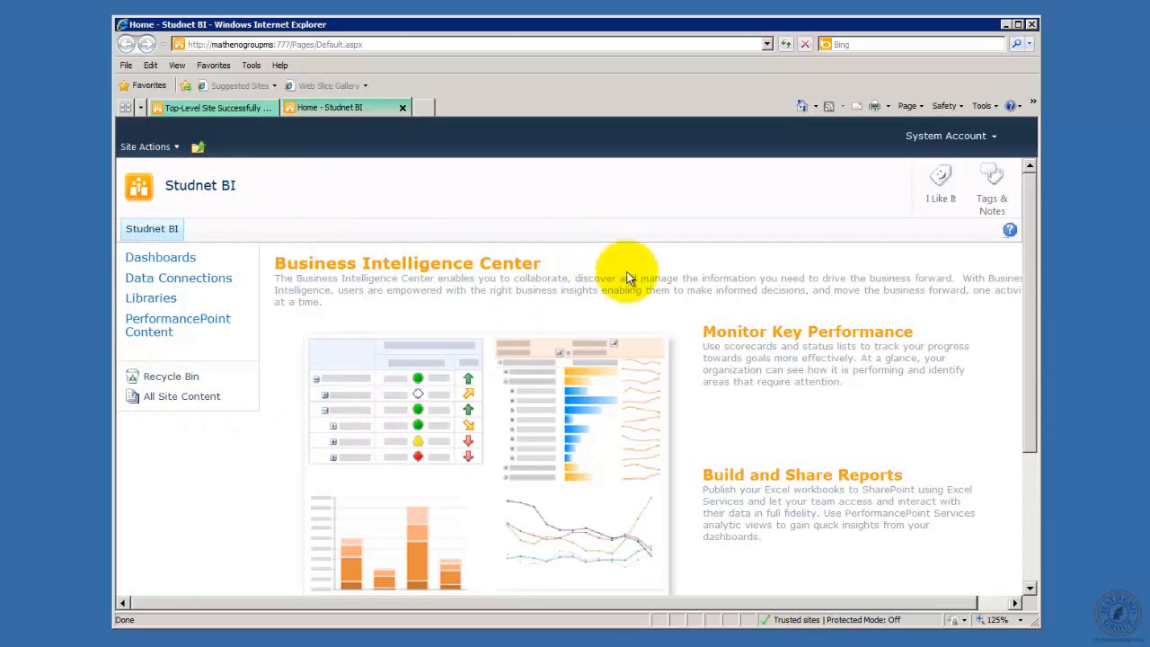
Preview the Monitor Key Performance and Build and Share Reports sections, and view the Excel Services sample workbook page
mouse_move(828, 408)
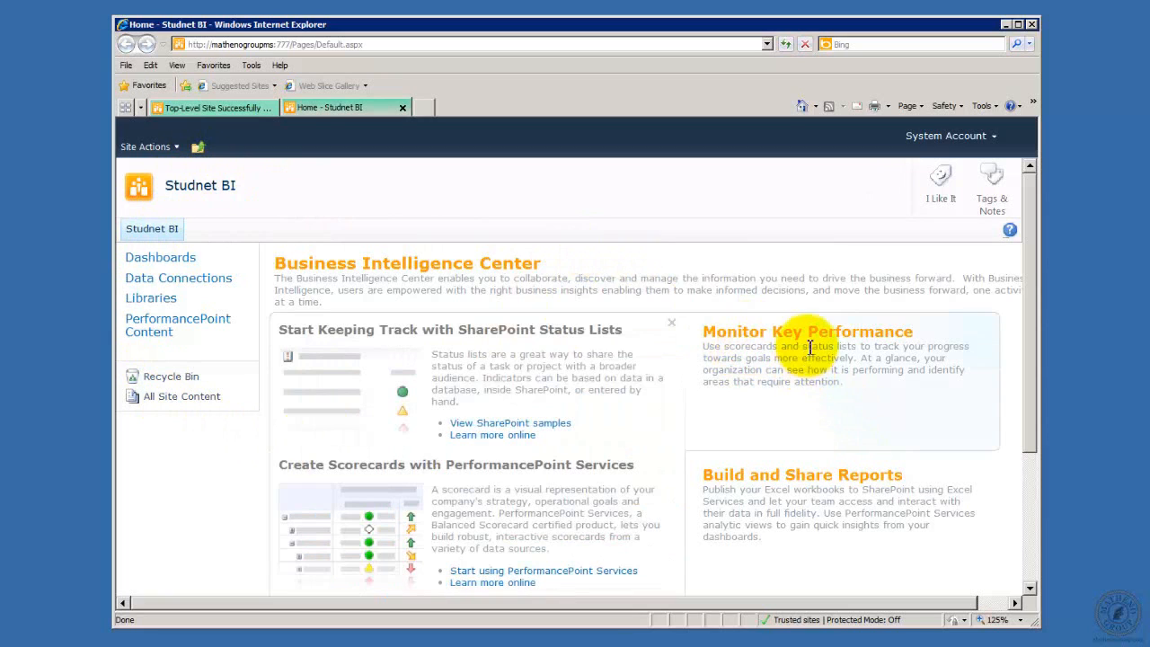
mouse_move(759, 476)
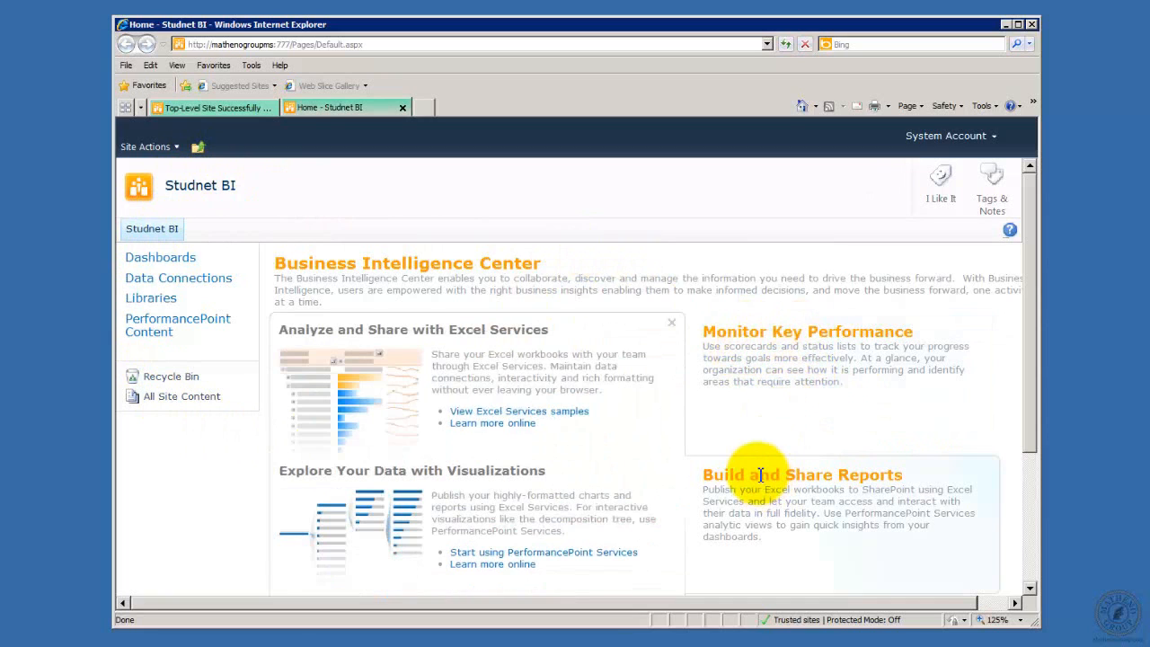
click(537, 418)
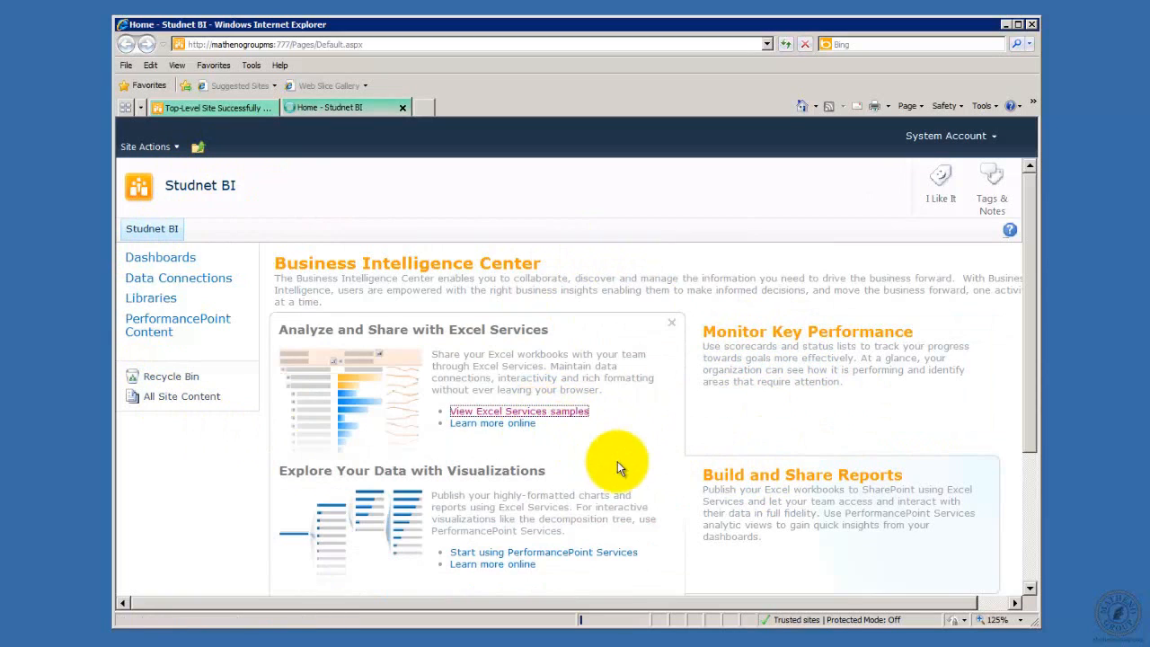
mouse_move(687, 445)
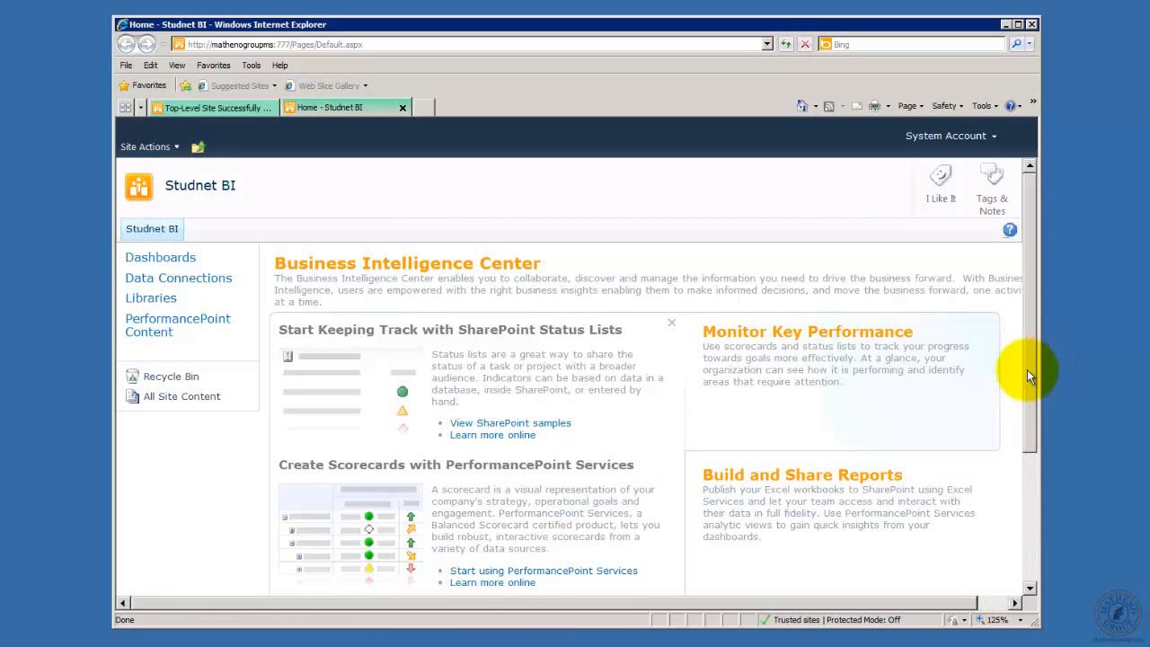
drag(1026, 369, 1022, 426)
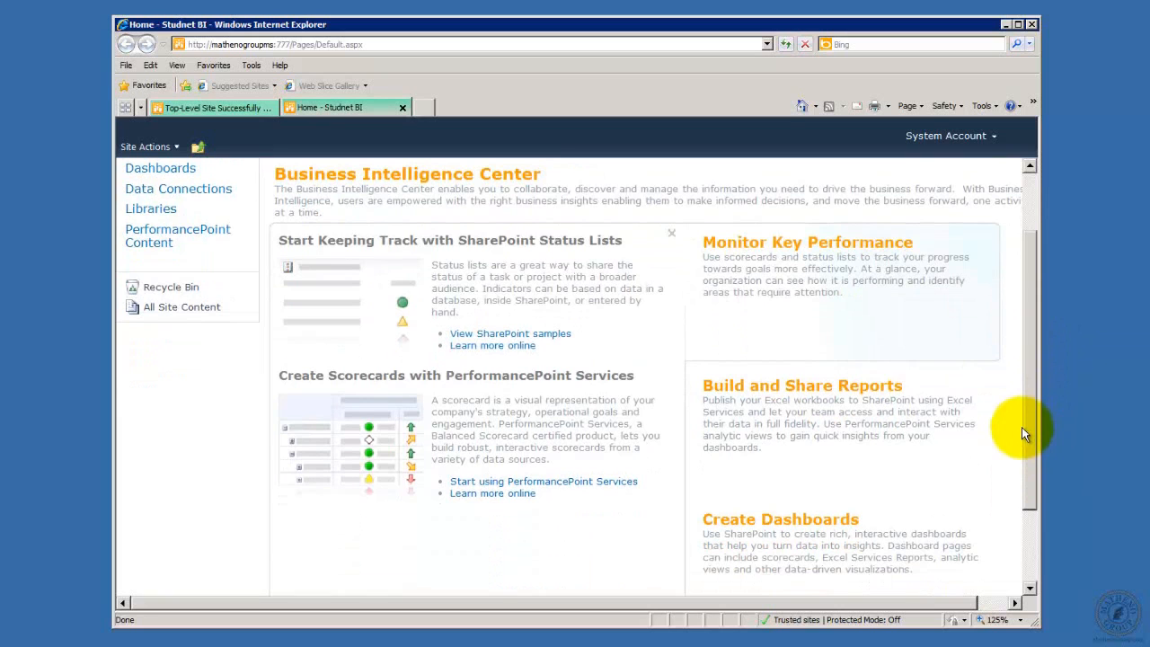
mouse_move(762, 423)
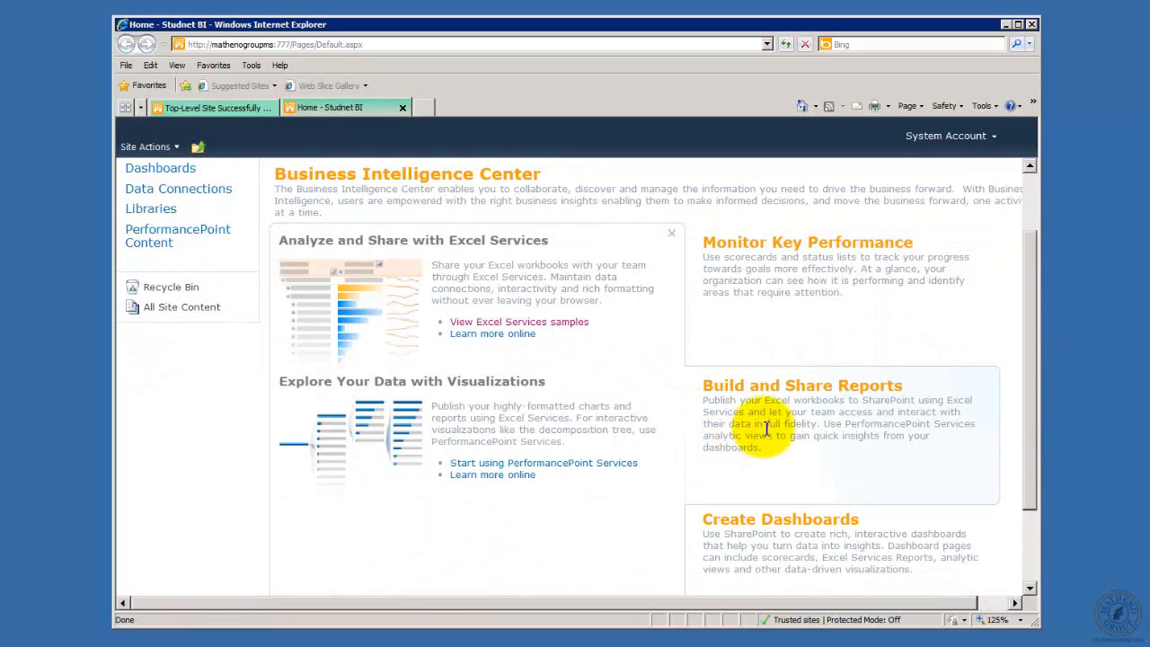
click(564, 329)
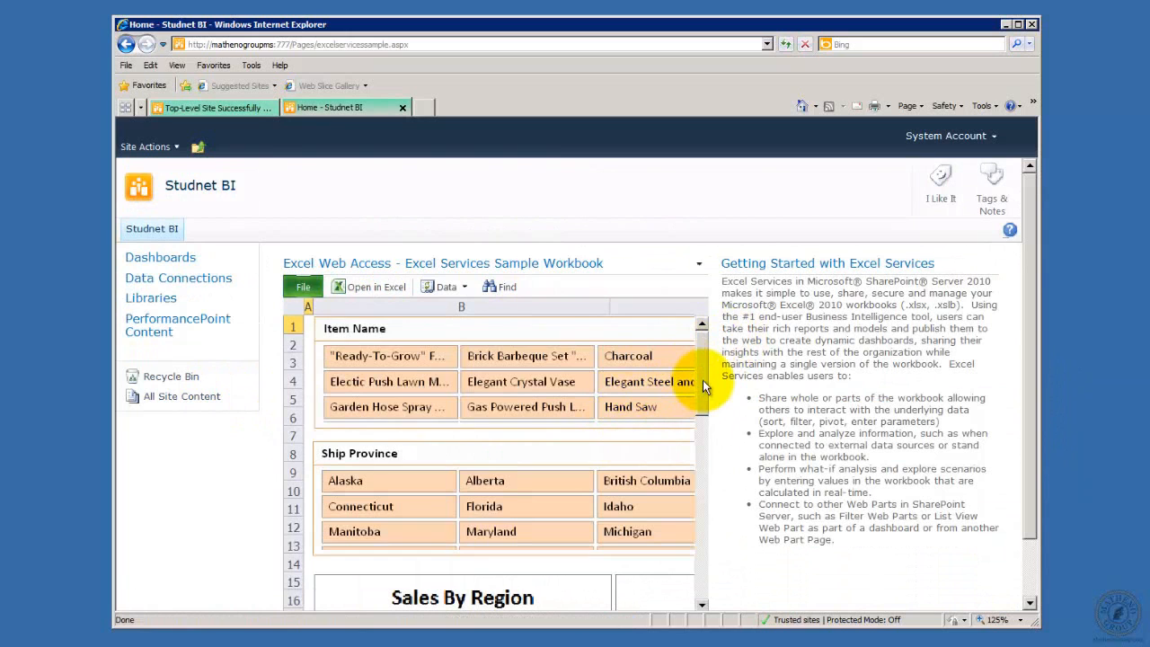
drag(701, 403, 731, 257)
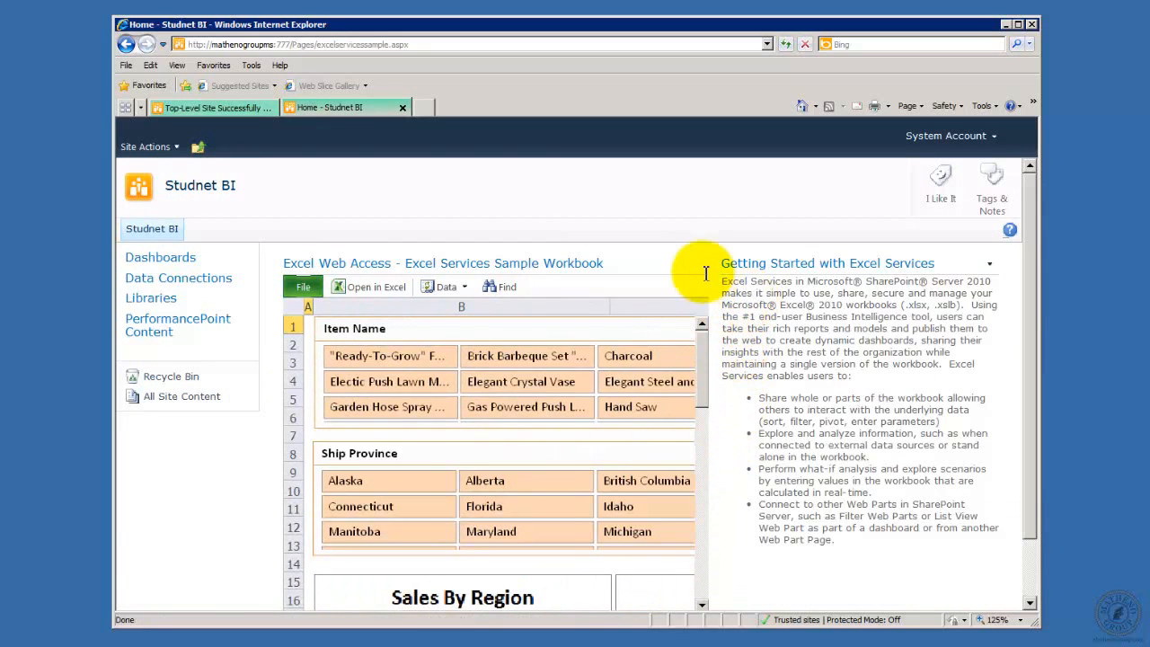
Return to the Studnet BI home page and open the PerformancePoint Services start page from Build and Share Reports
click(151, 230)
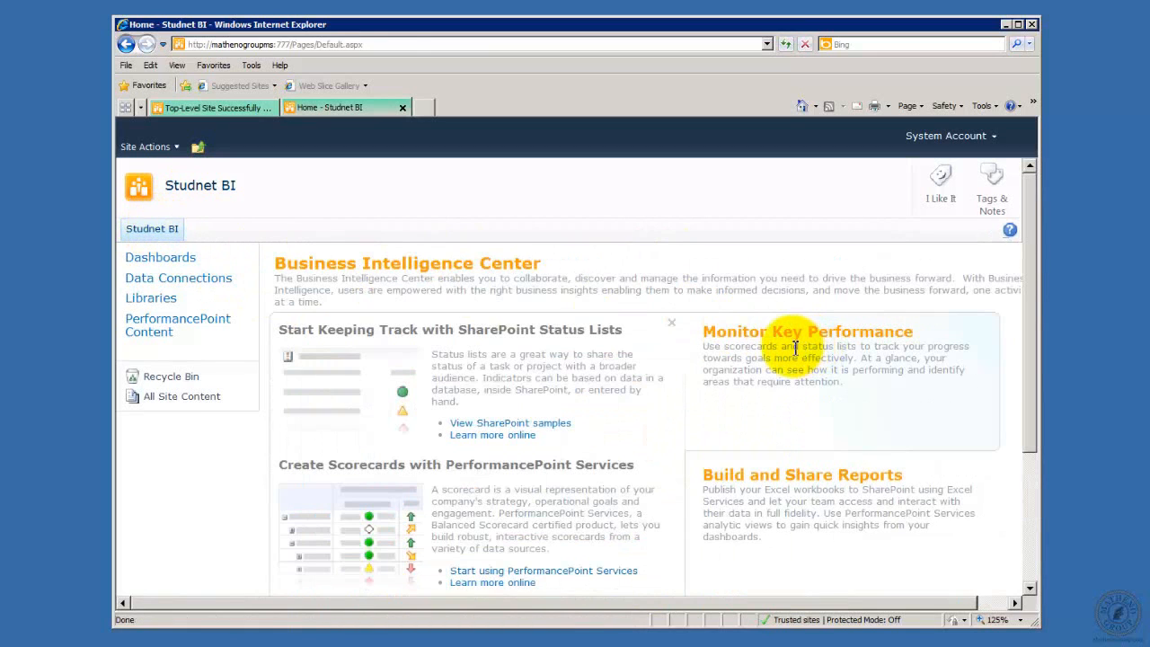
mouse_move(746, 468)
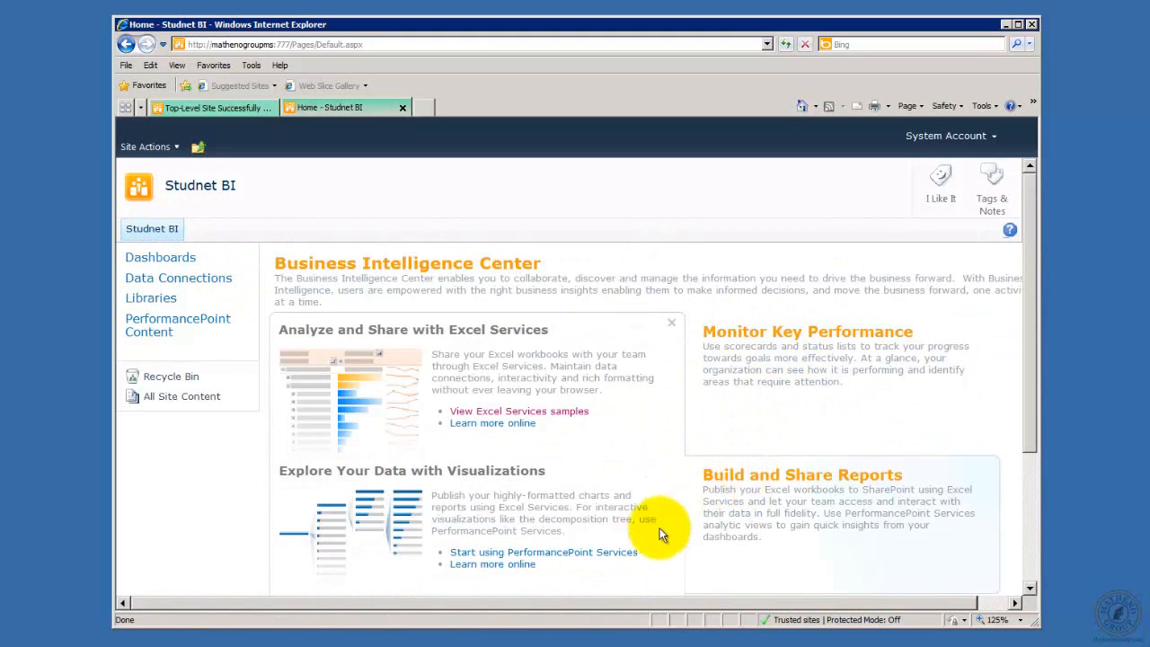
click(604, 553)
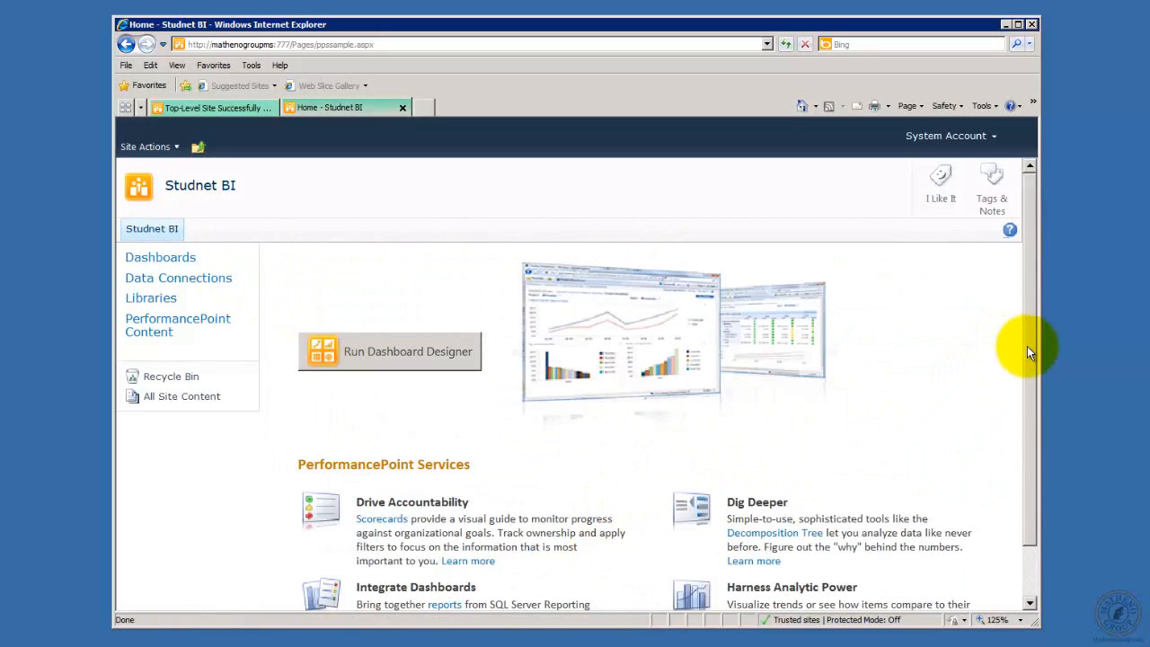
Launch Dashboard Designer from the PerformancePoint Services page and allow the application to run
scroll(1026, 371, down, 2)
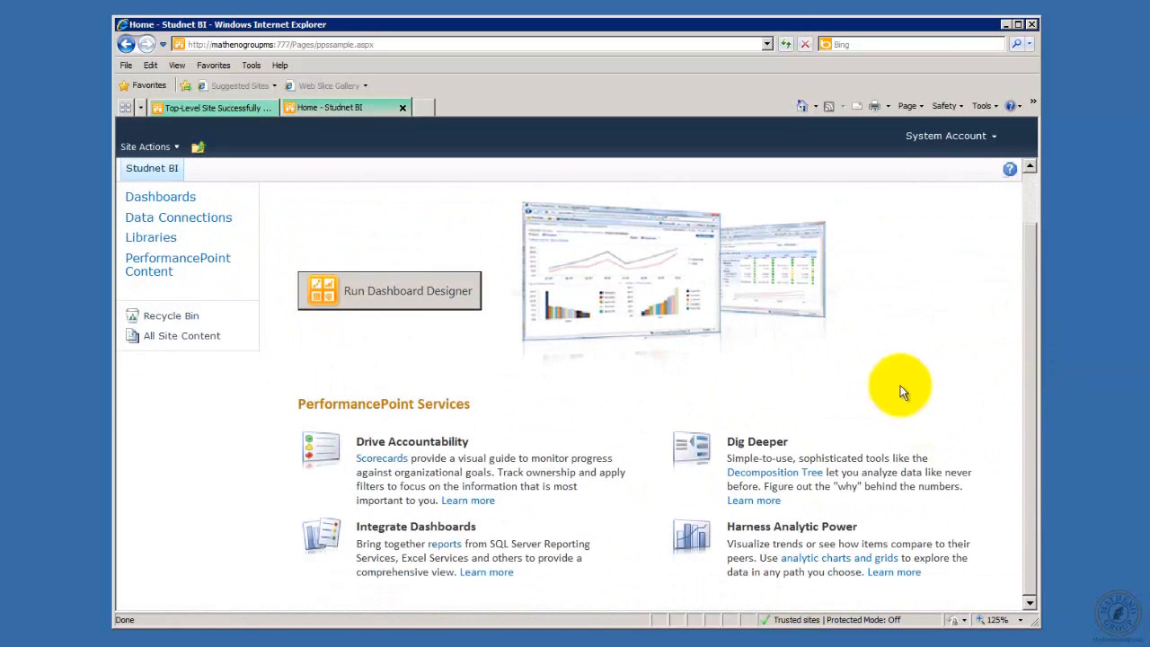
click(399, 288)
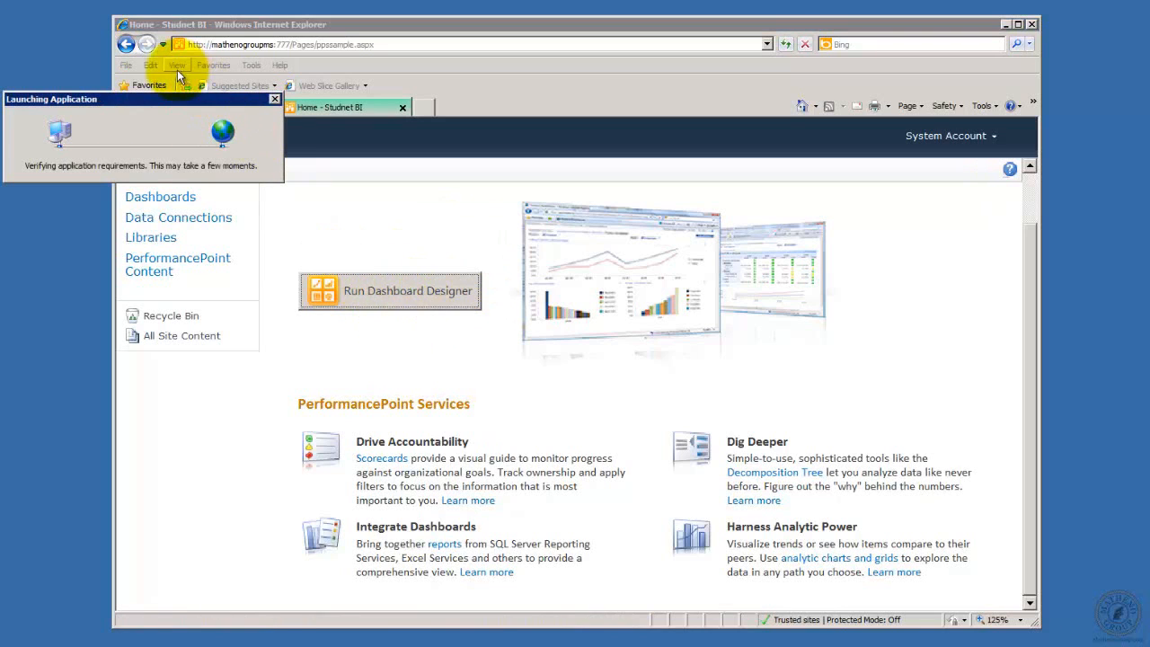
drag(168, 97, 299, 152)
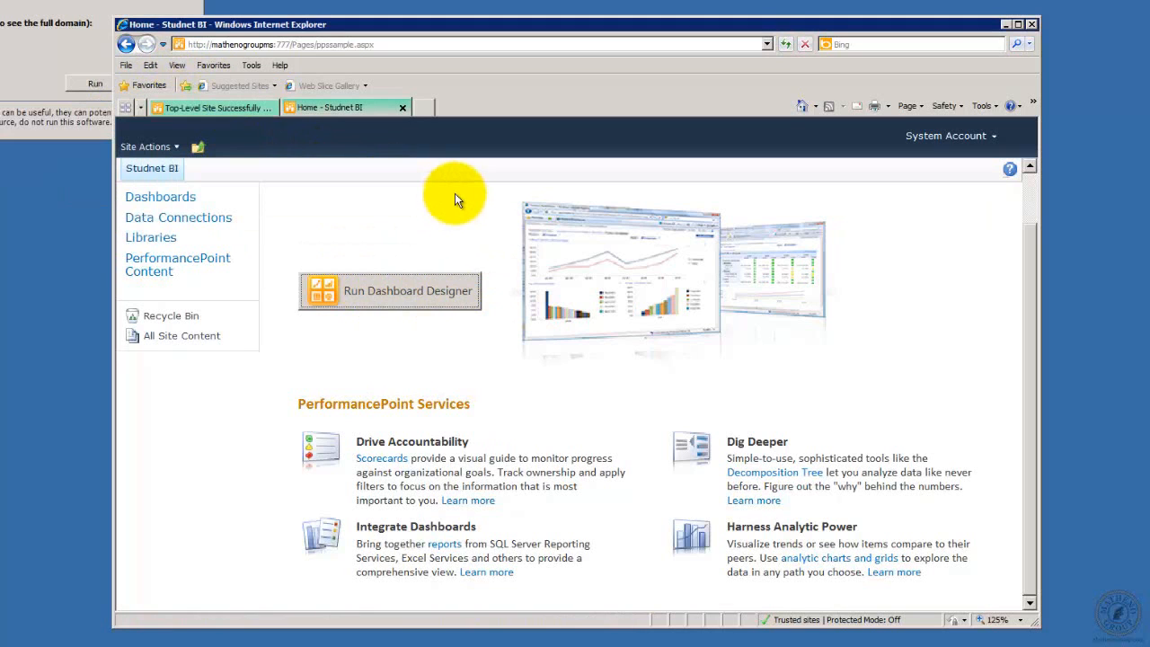
drag(44, 0, 508, 191)
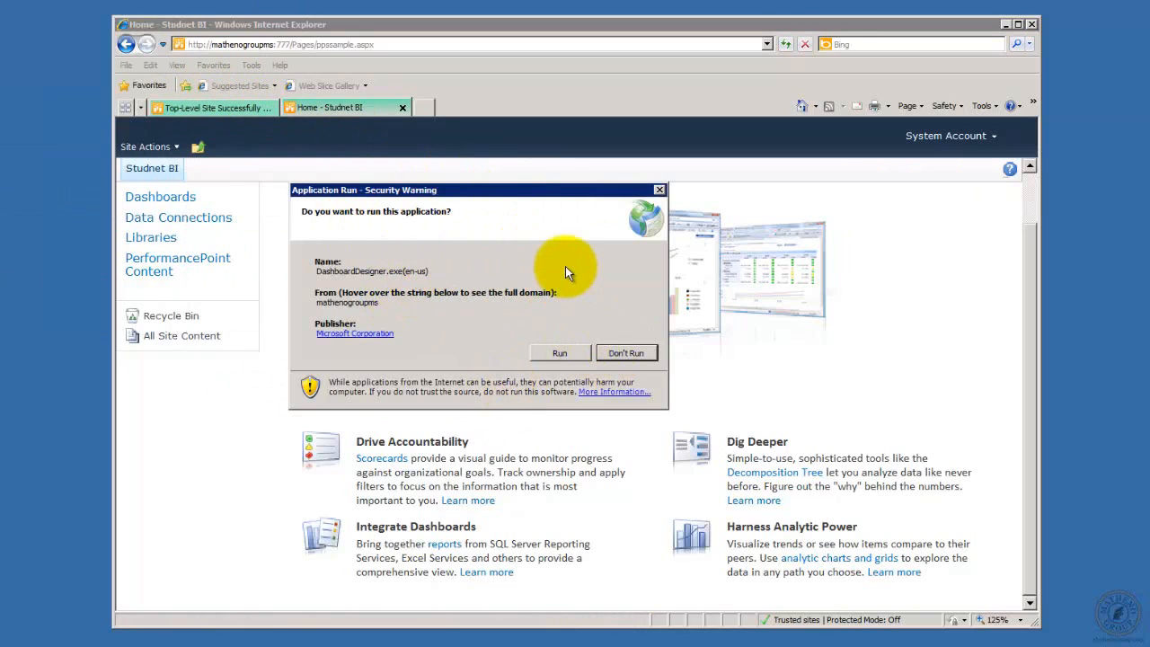
click(559, 353)
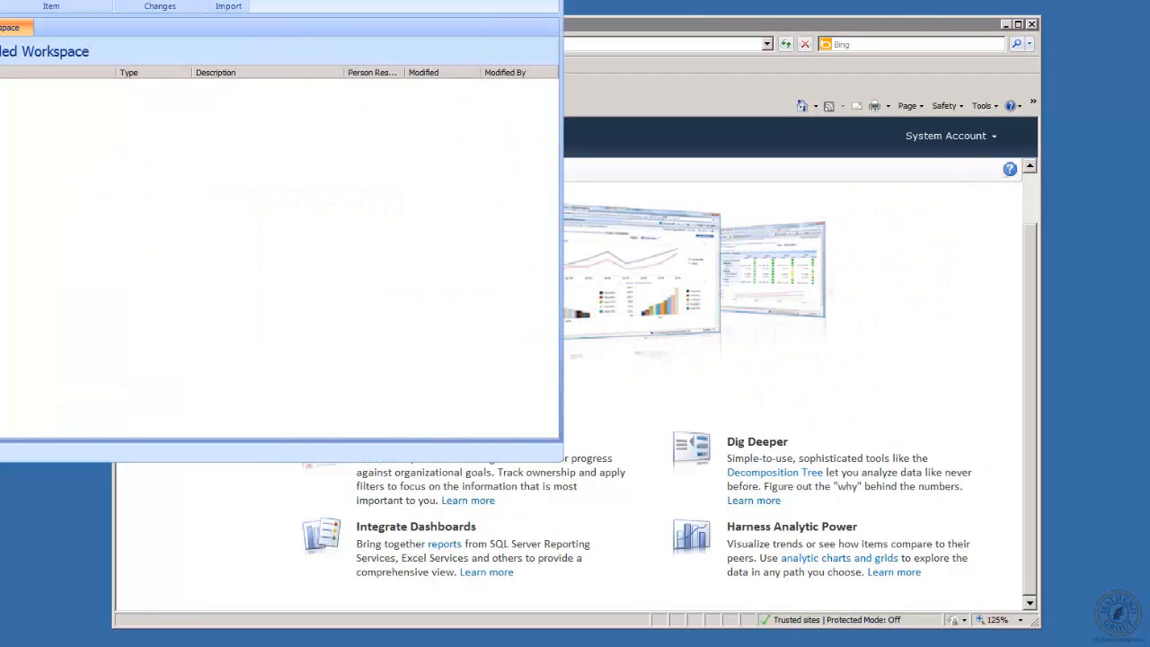
Bring the Dashboard Designer window into view, look over its untitled workspace and close the program
drag(54, 0, 448, 67)
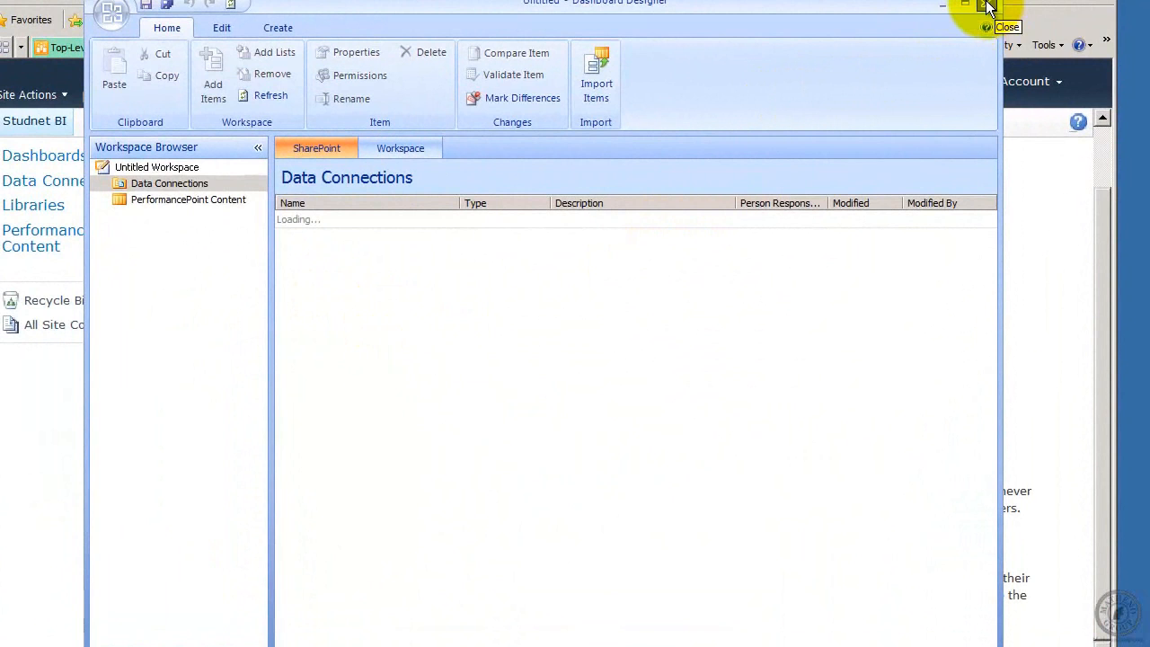
click(989, 7)
click(619, 410)
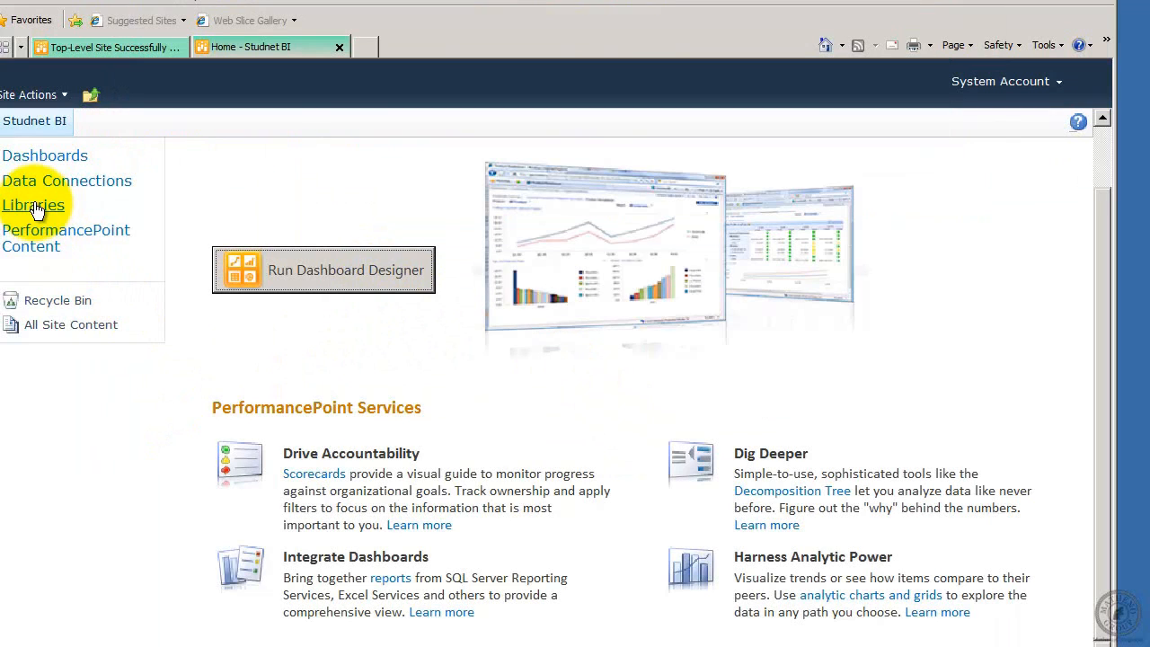
View the site's Data Connections library and its PerformancePoint Content list
click(61, 187)
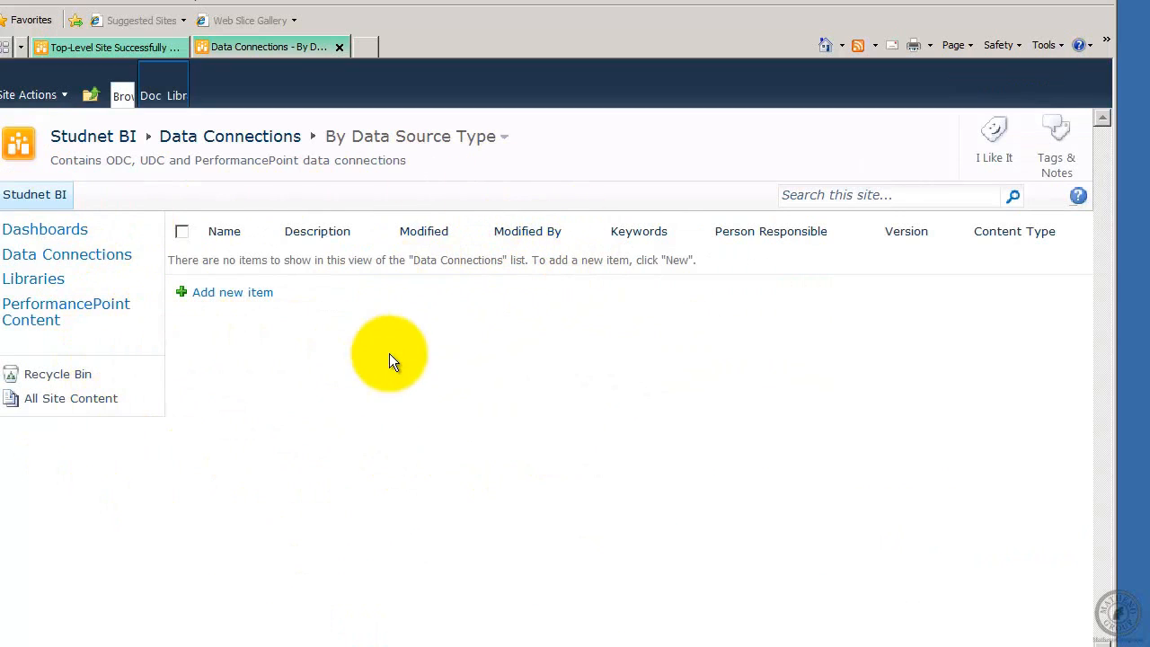
click(43, 314)
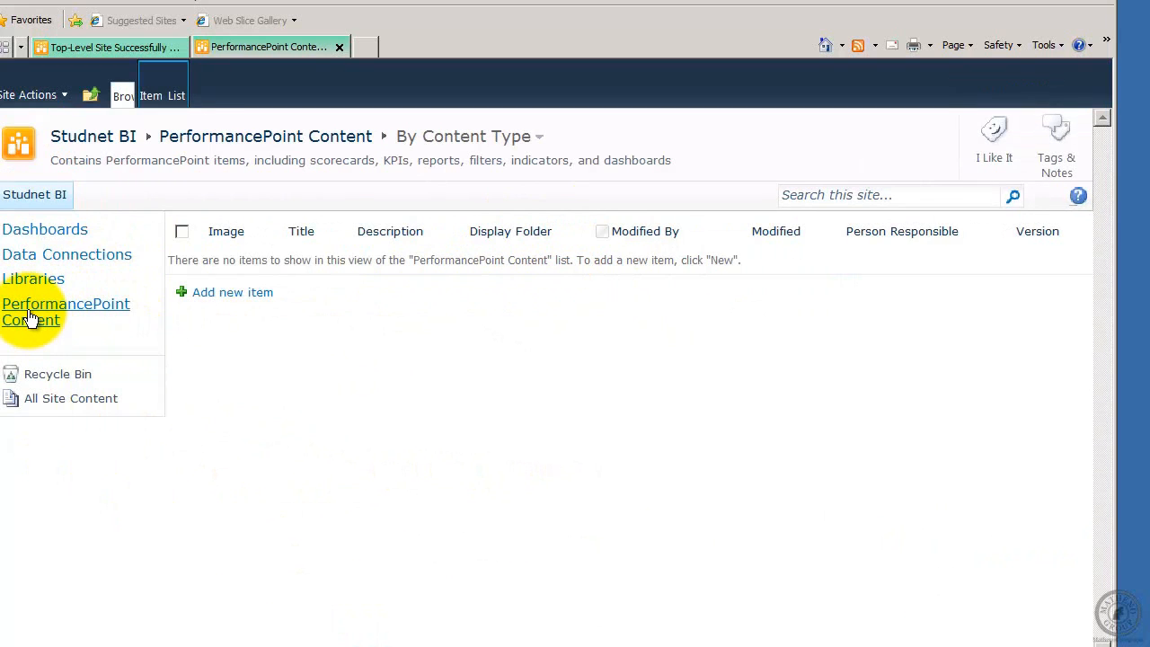
click(34, 303)
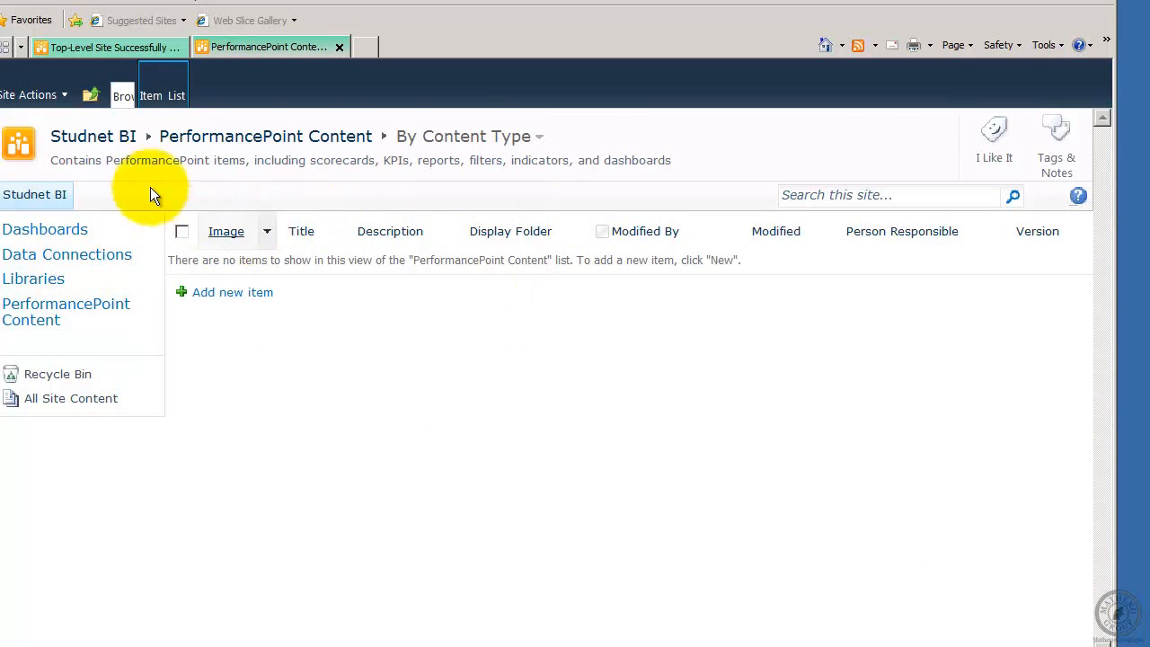
Open the PerformancePoint Content list's settings and examine its advanced settings, including content type management
click(176, 96)
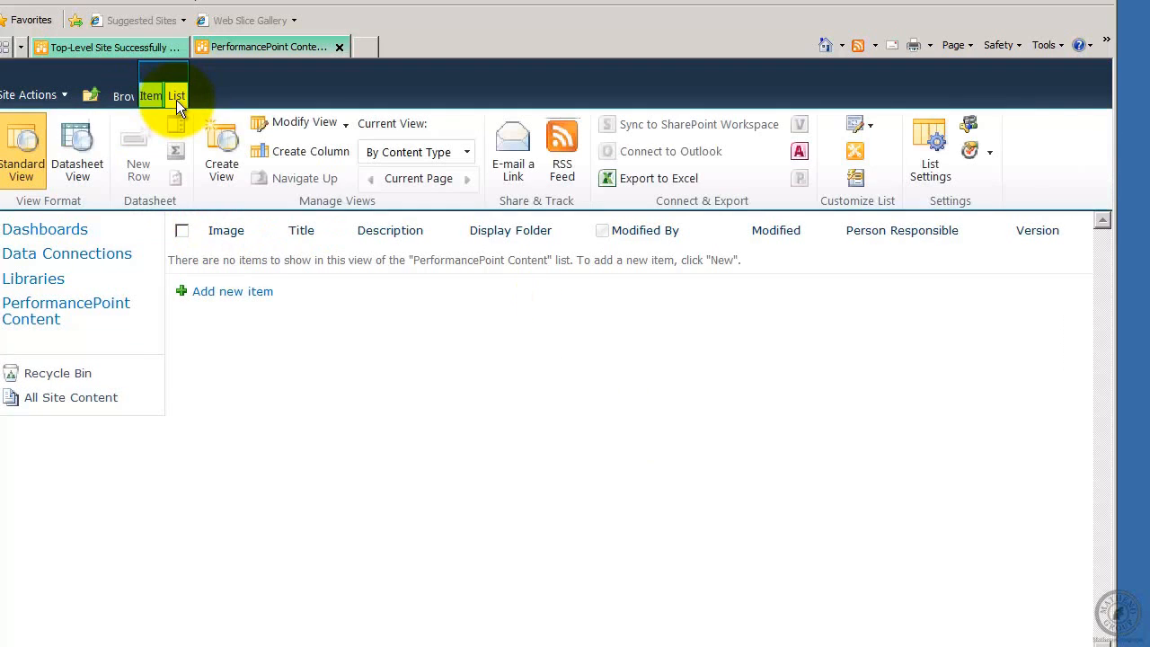
click(925, 133)
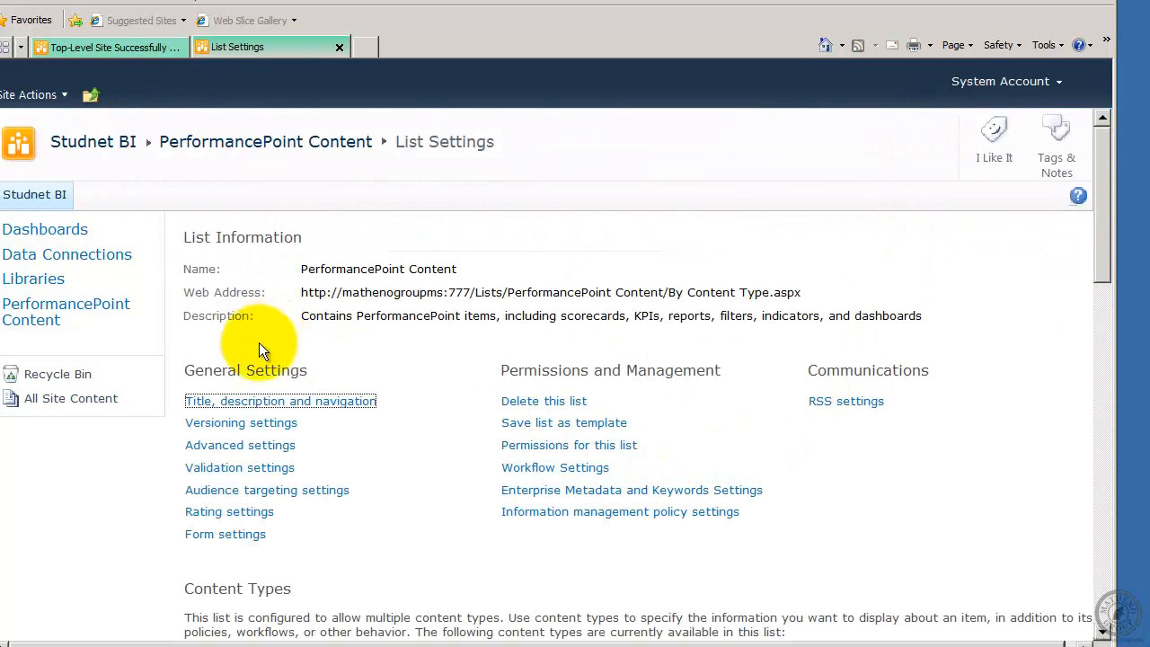
click(255, 452)
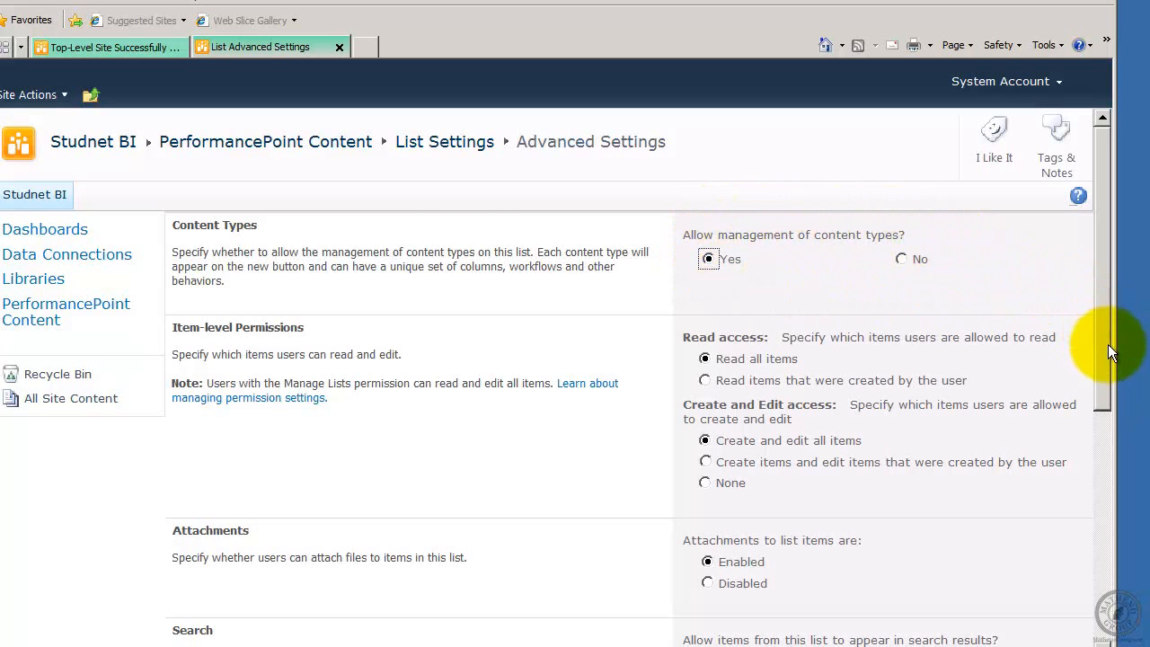
drag(1107, 388, 1108, 264)
Return to the PerformancePoint Content list and examine the content types and columns in its list settings
click(18, 305)
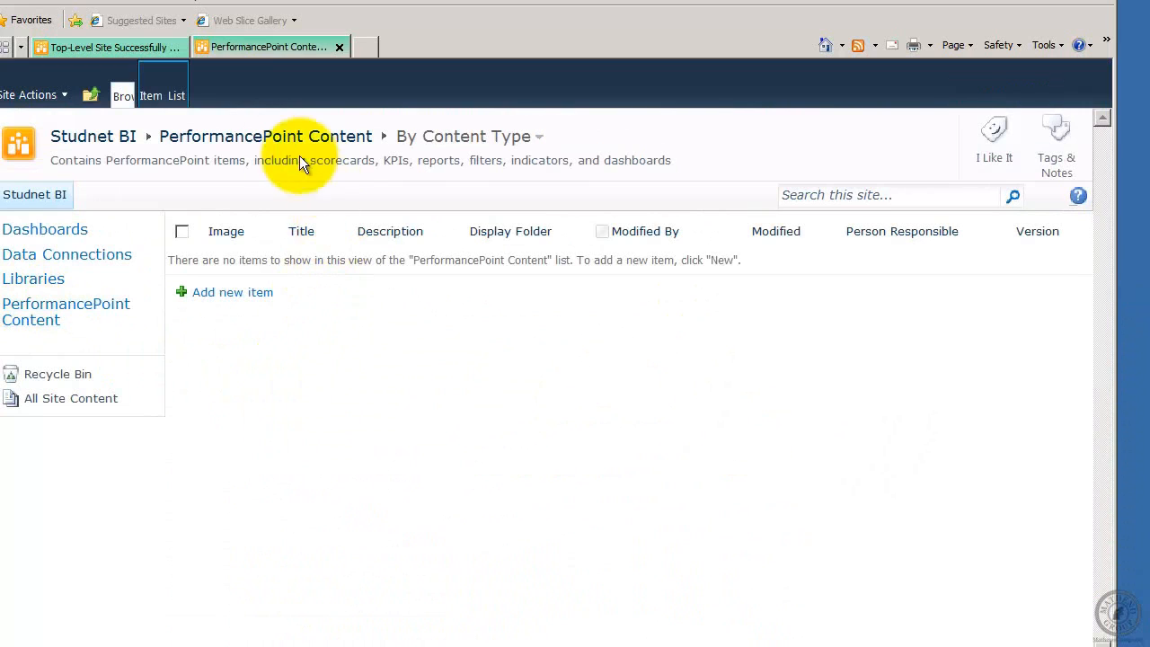
click(176, 94)
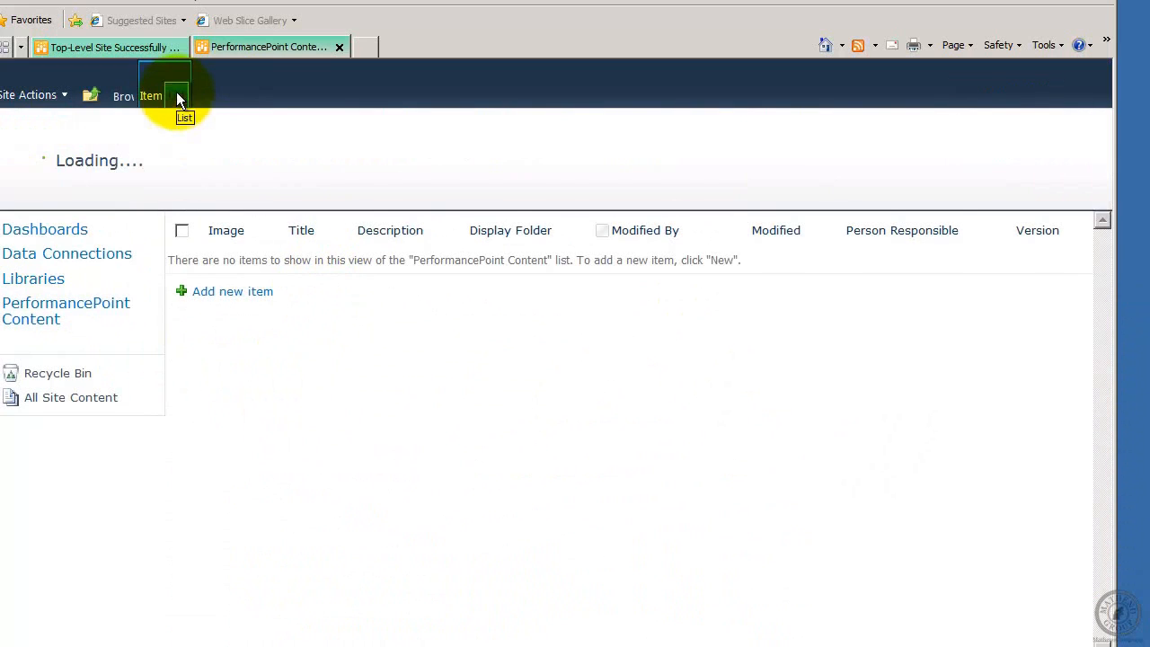
click(931, 137)
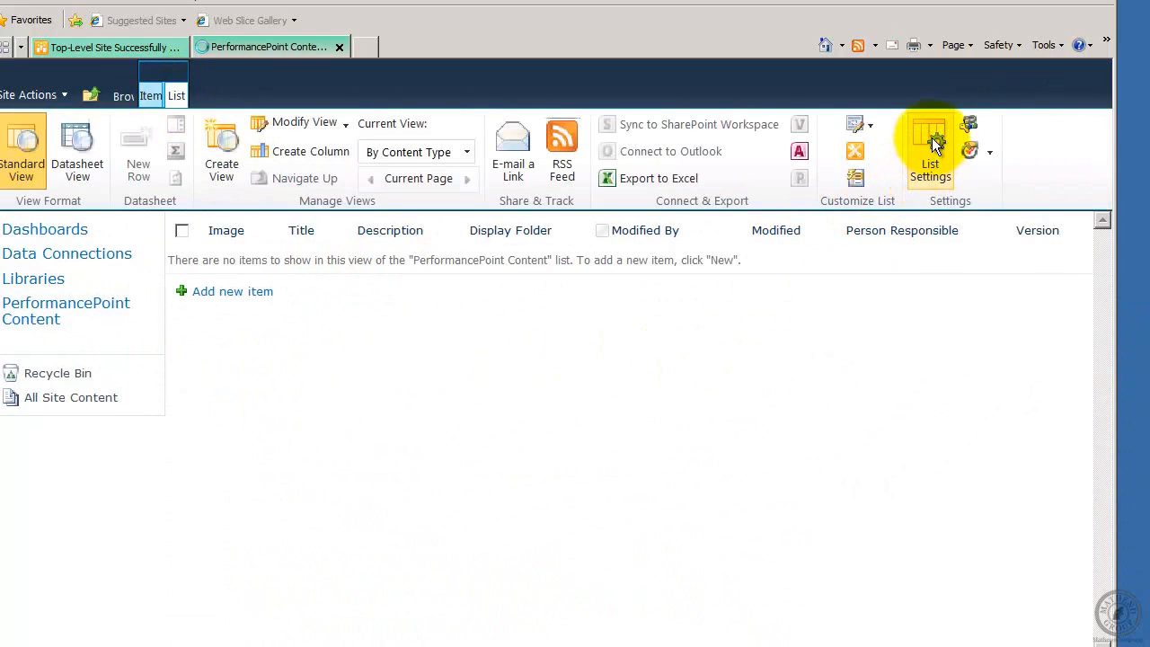
drag(1102, 252, 1101, 344)
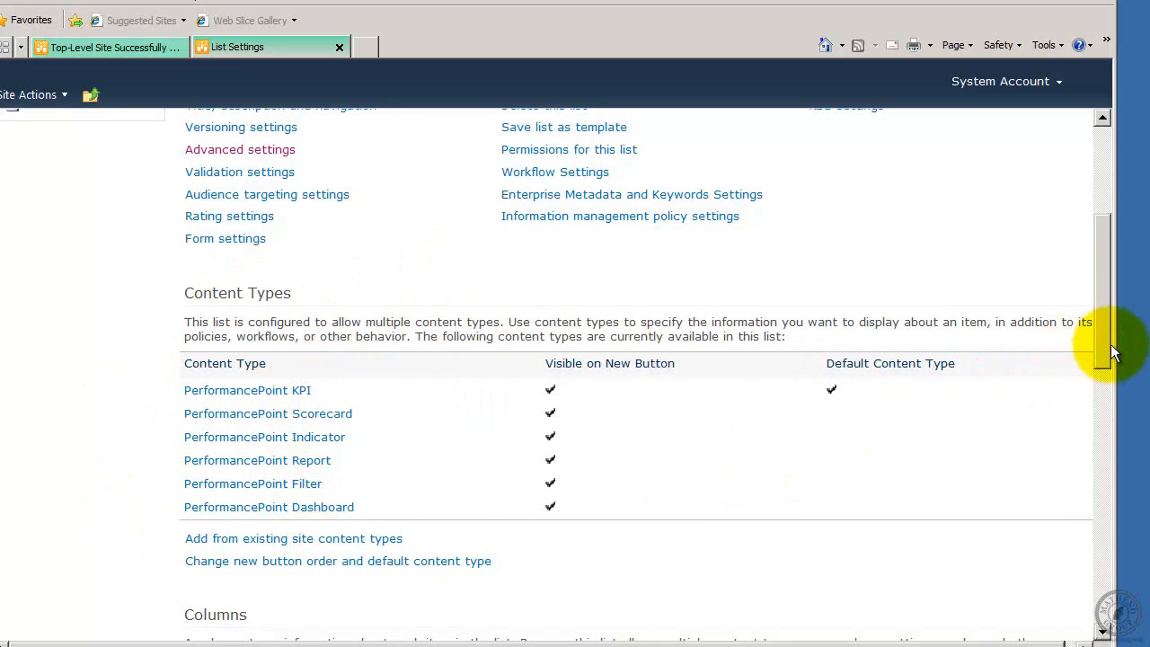
drag(1104, 344, 1103, 392)
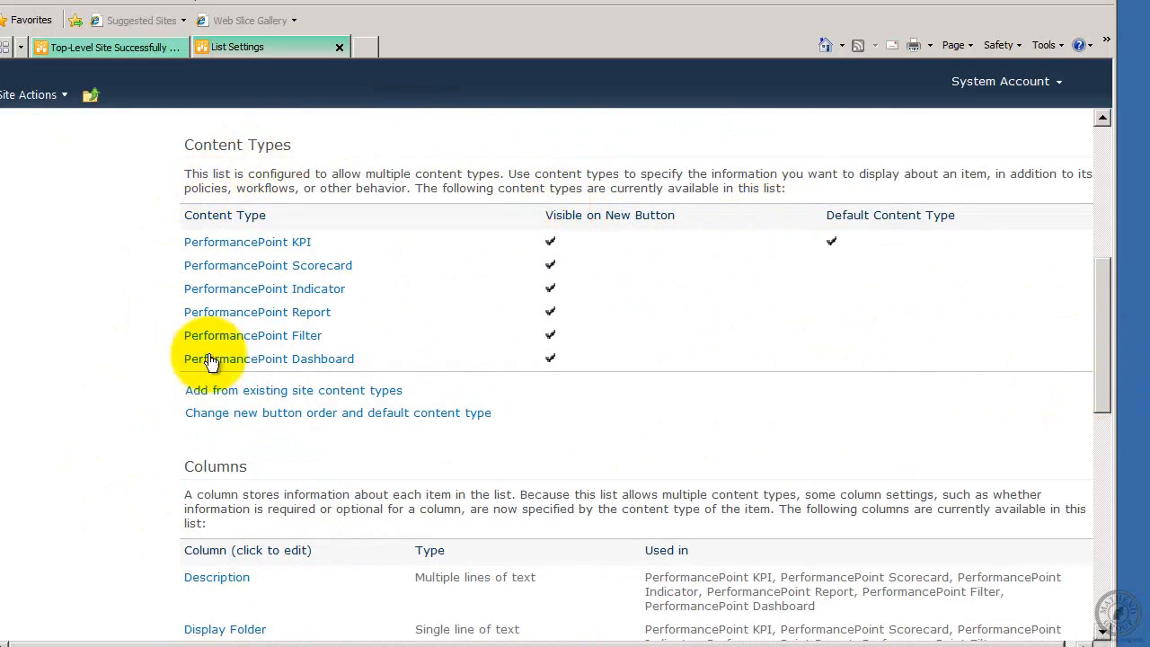
Open the PerformancePoint KPI content type and review its settings and columns
click(289, 244)
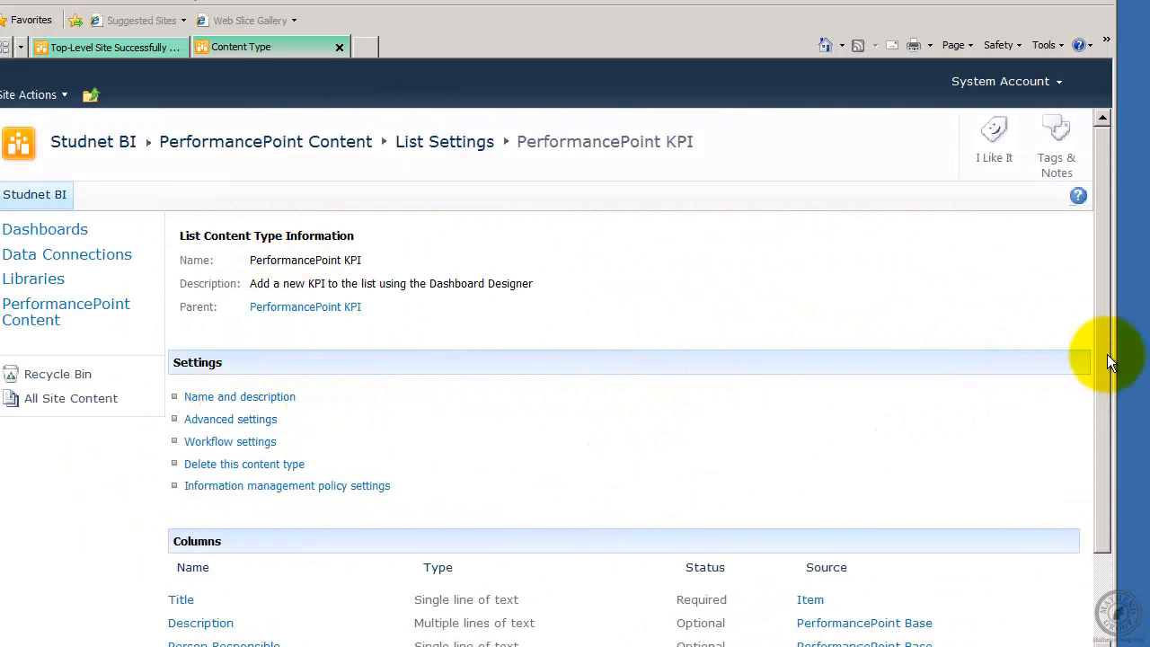
drag(1106, 354, 1092, 492)
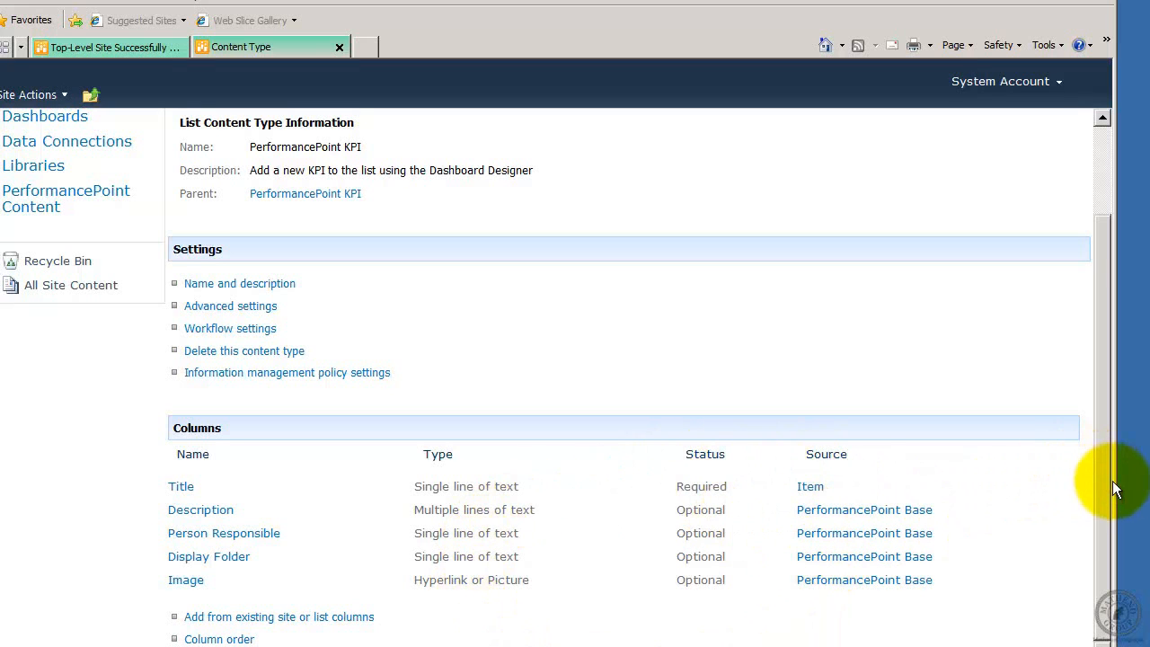
drag(1099, 485, 1123, 360)
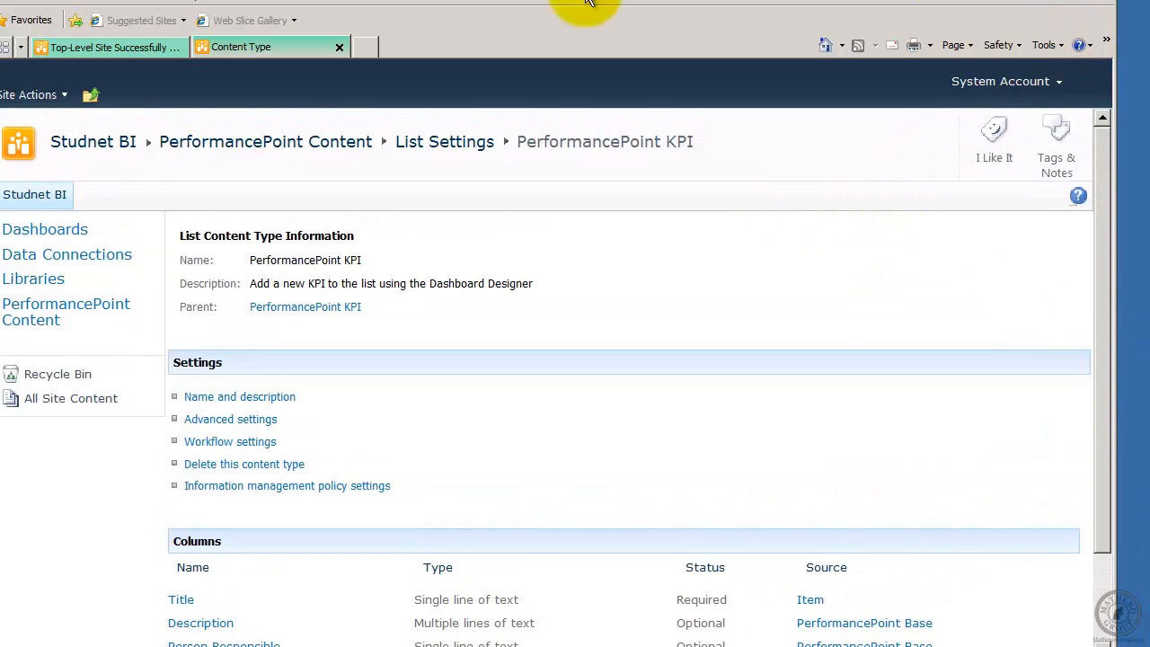
View the site's document libraries and navigate back up to the Studnet BI home page
click(18, 280)
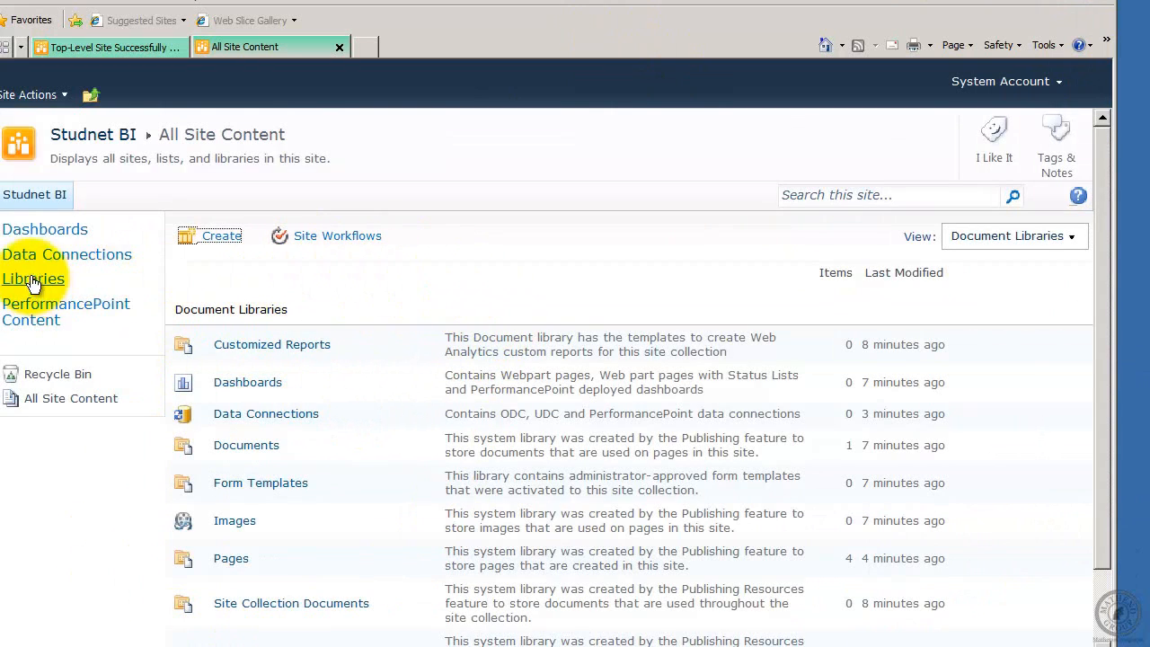
click(34, 95)
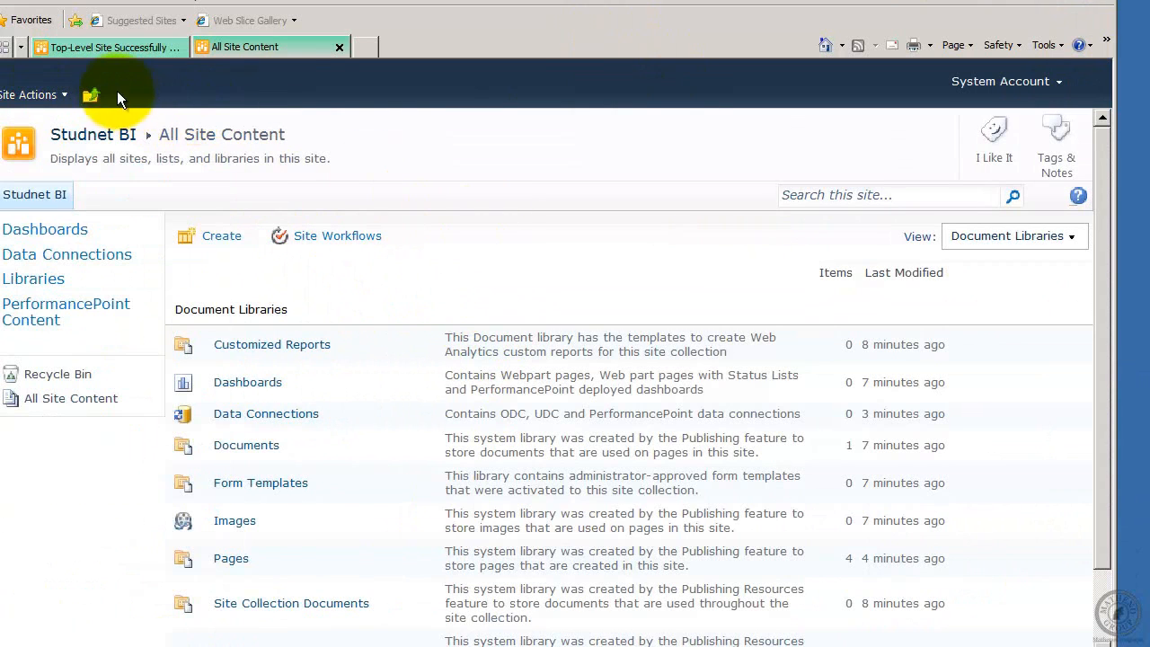
click(92, 96)
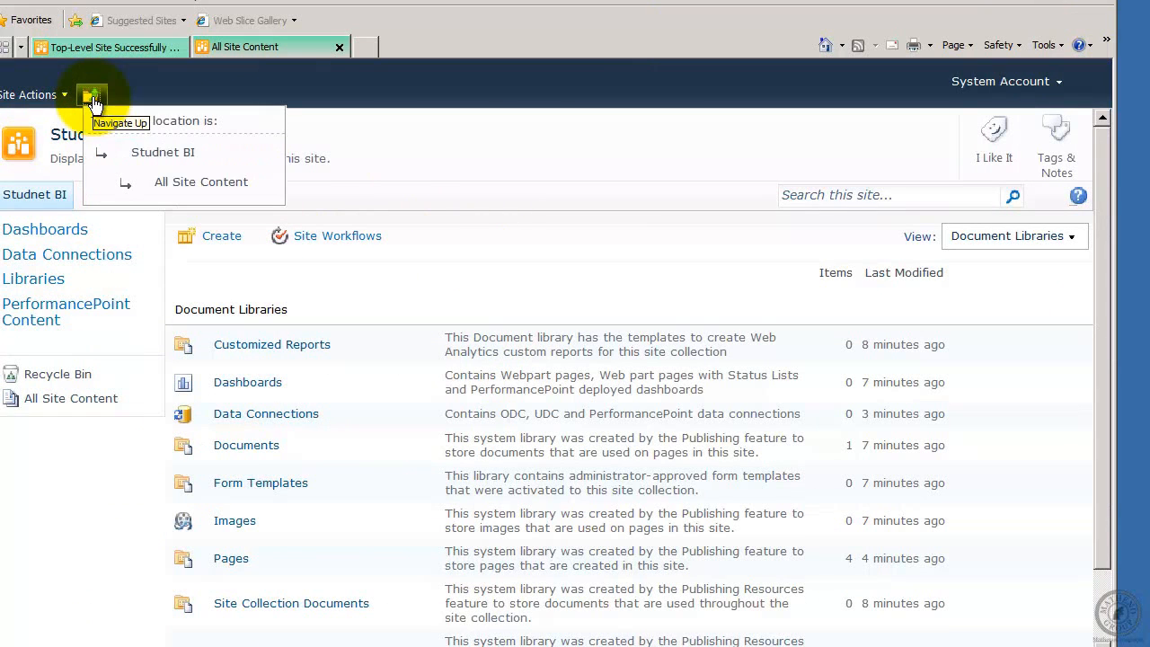
click(178, 150)
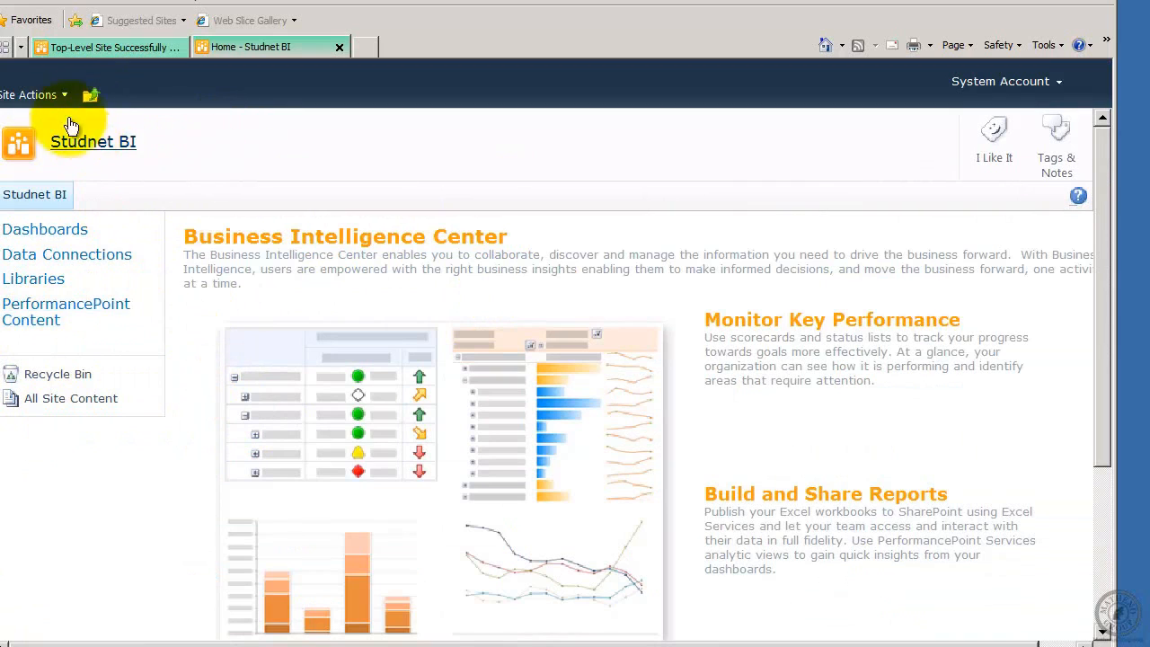
Create a custom list named Student PPC from the site's full set of creation options
click(44, 95)
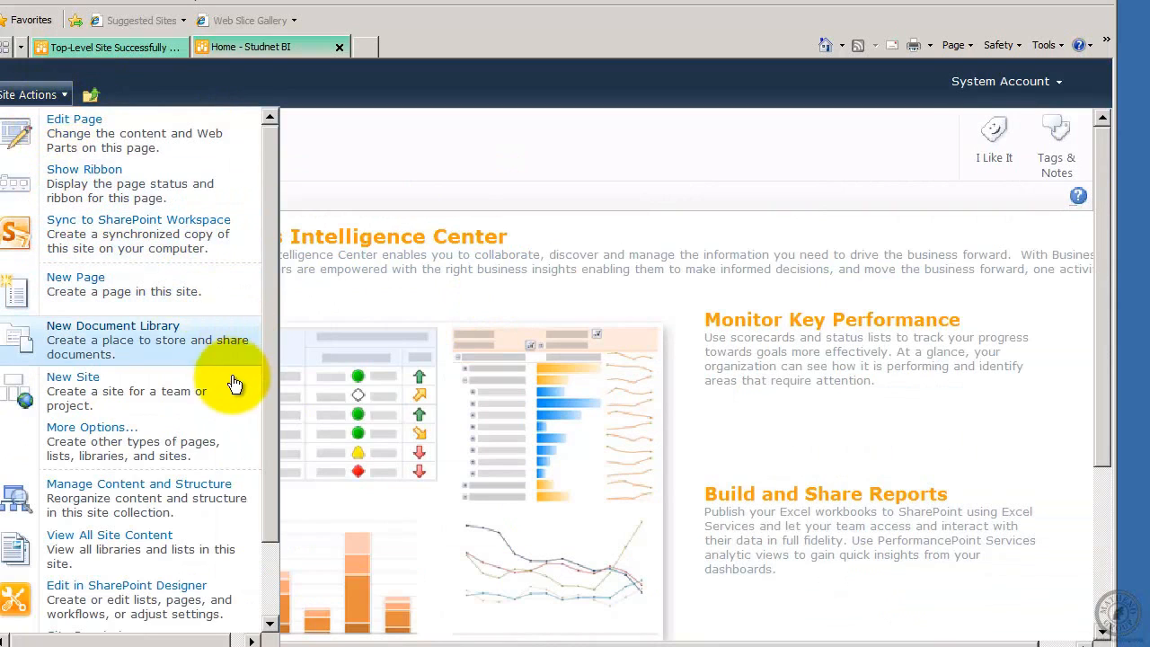
click(161, 449)
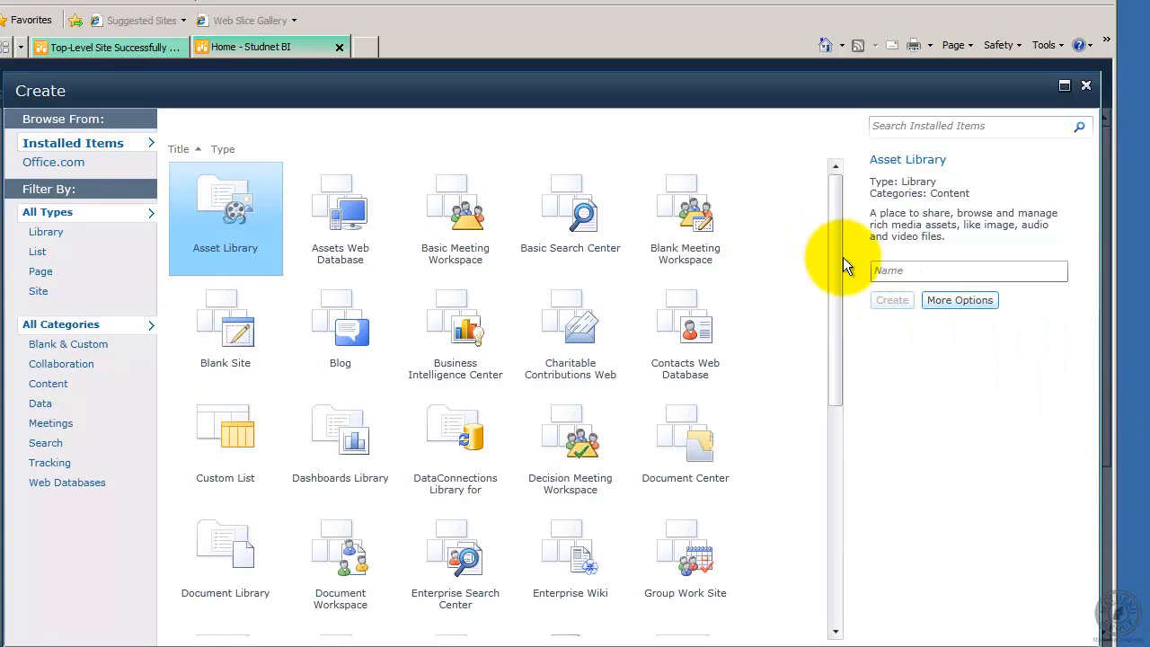
drag(833, 261, 849, 303)
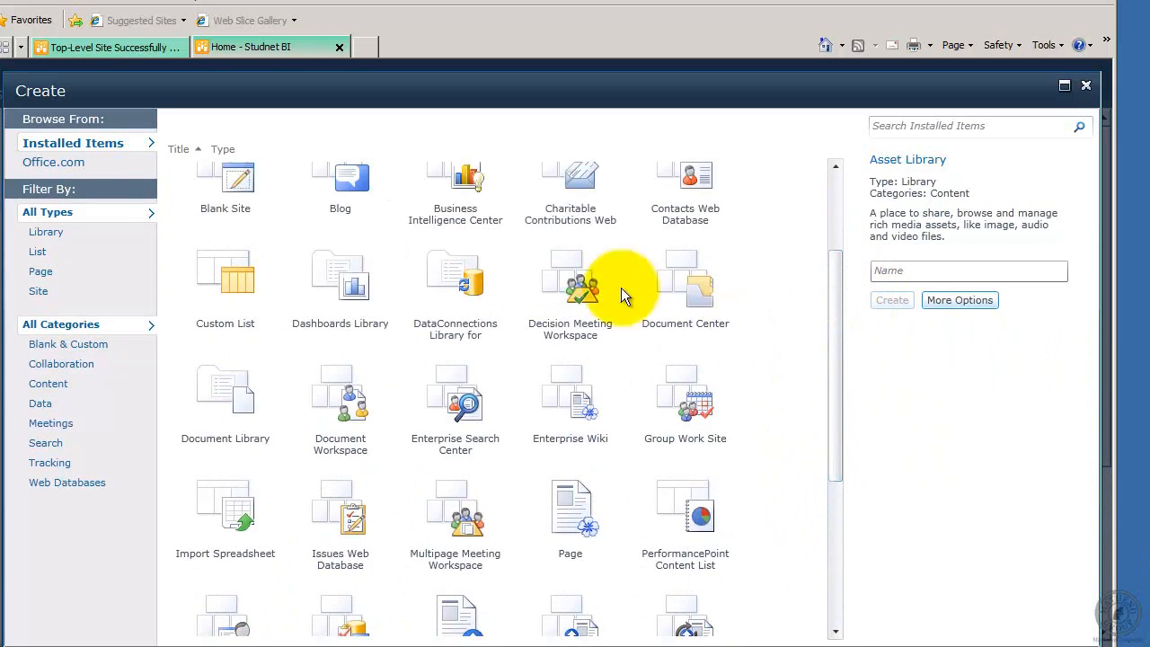
click(208, 277)
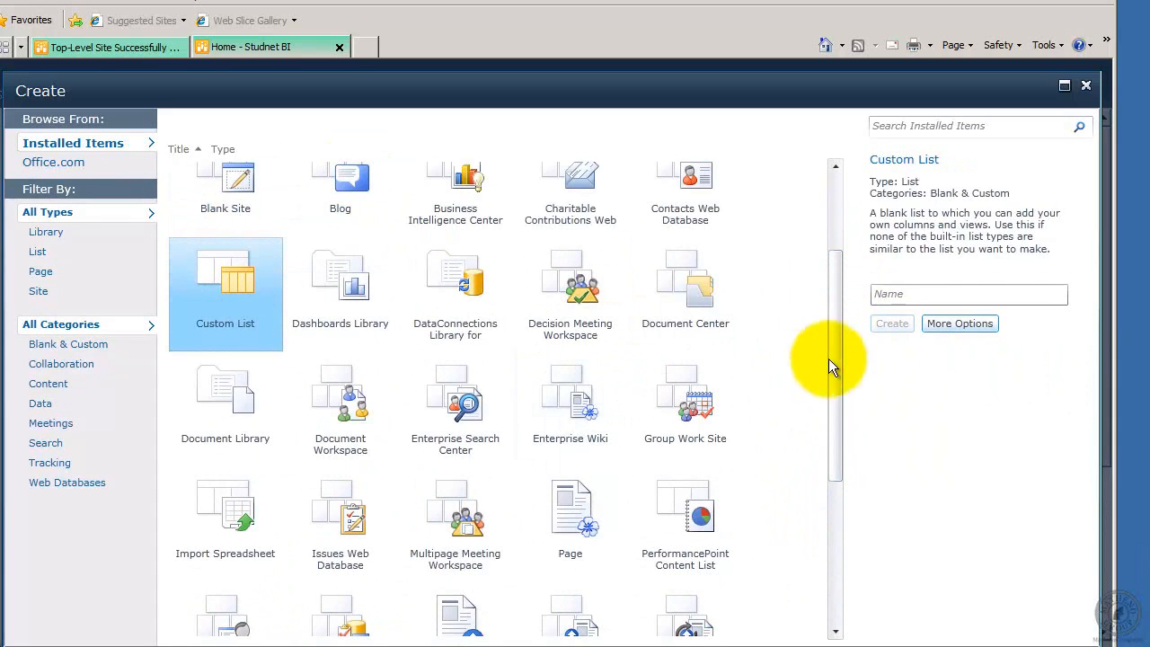
click(876, 294)
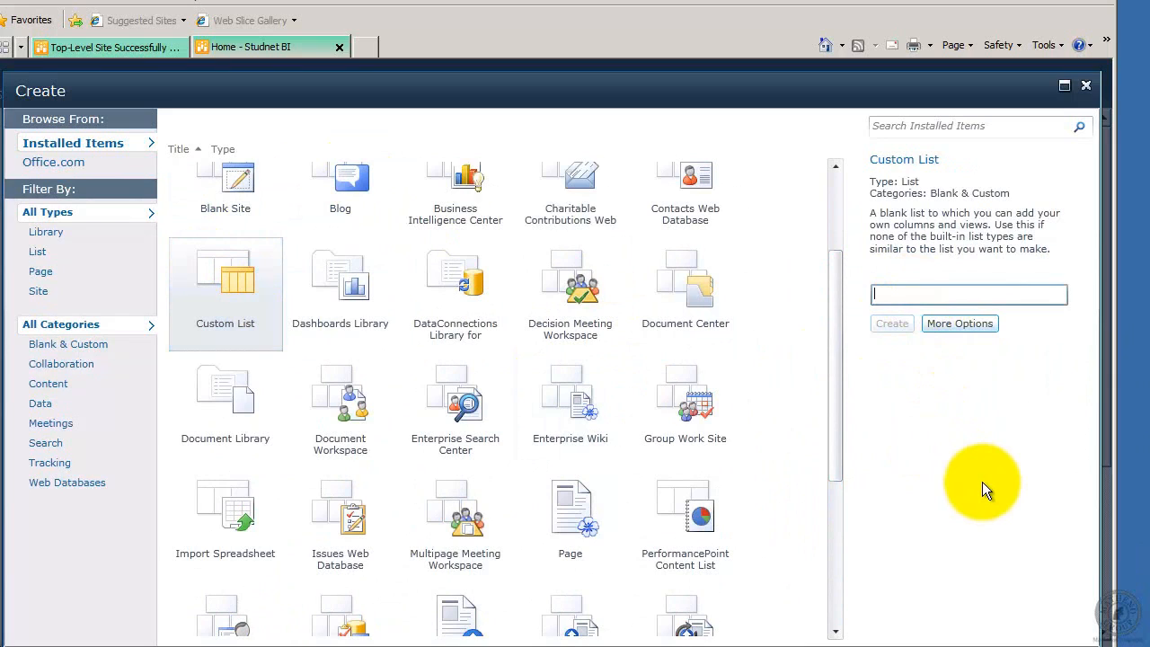
text(Student PPC)
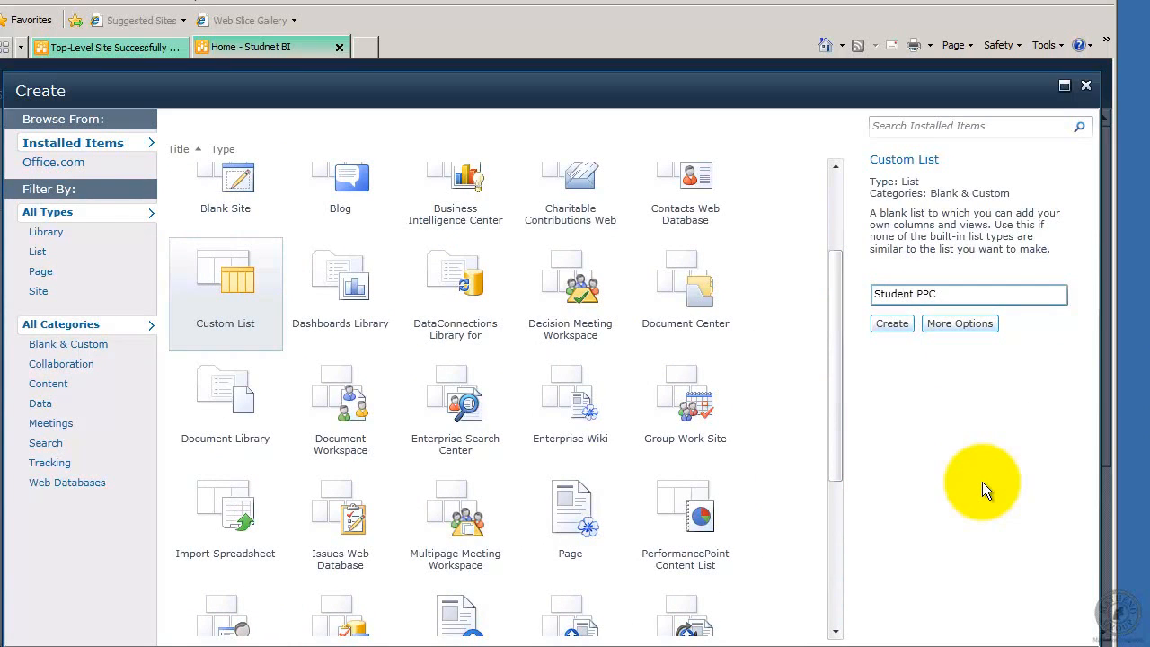
click(894, 327)
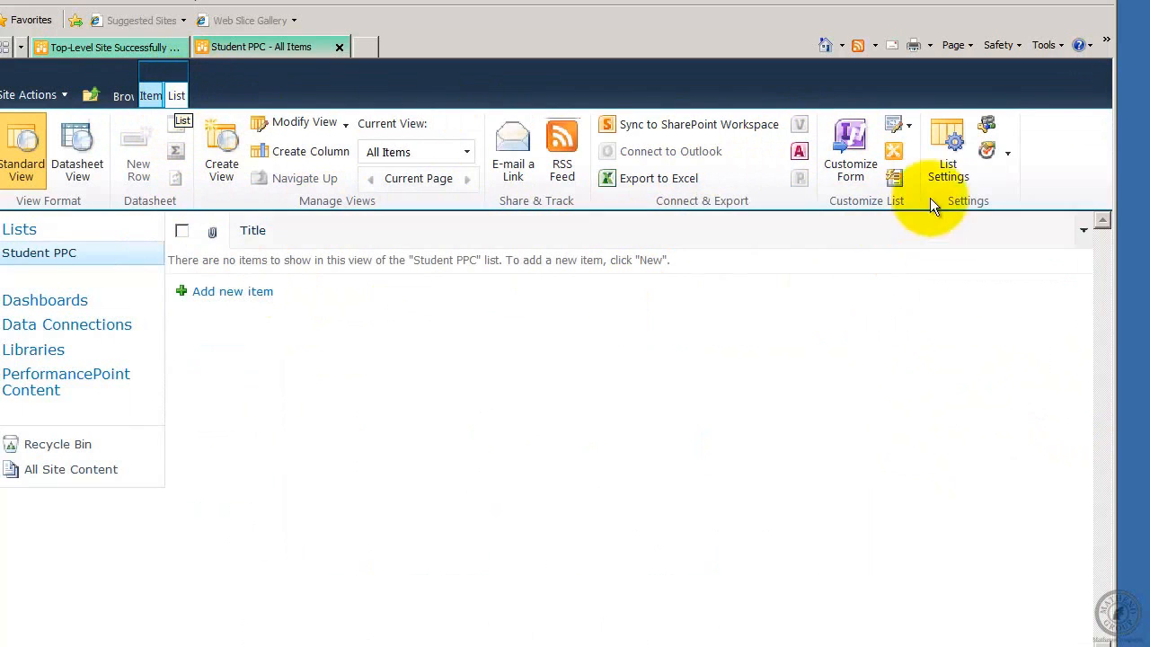
Allow management of content types in the Student PPC list's advanced settings and save the change
click(944, 151)
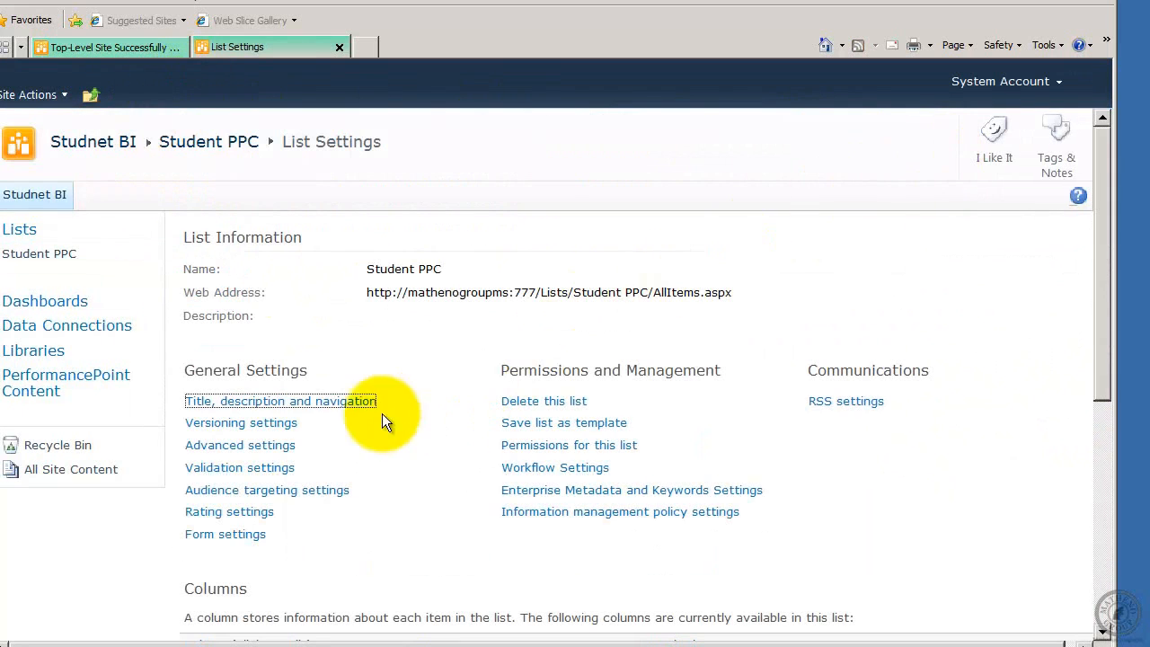
click(258, 446)
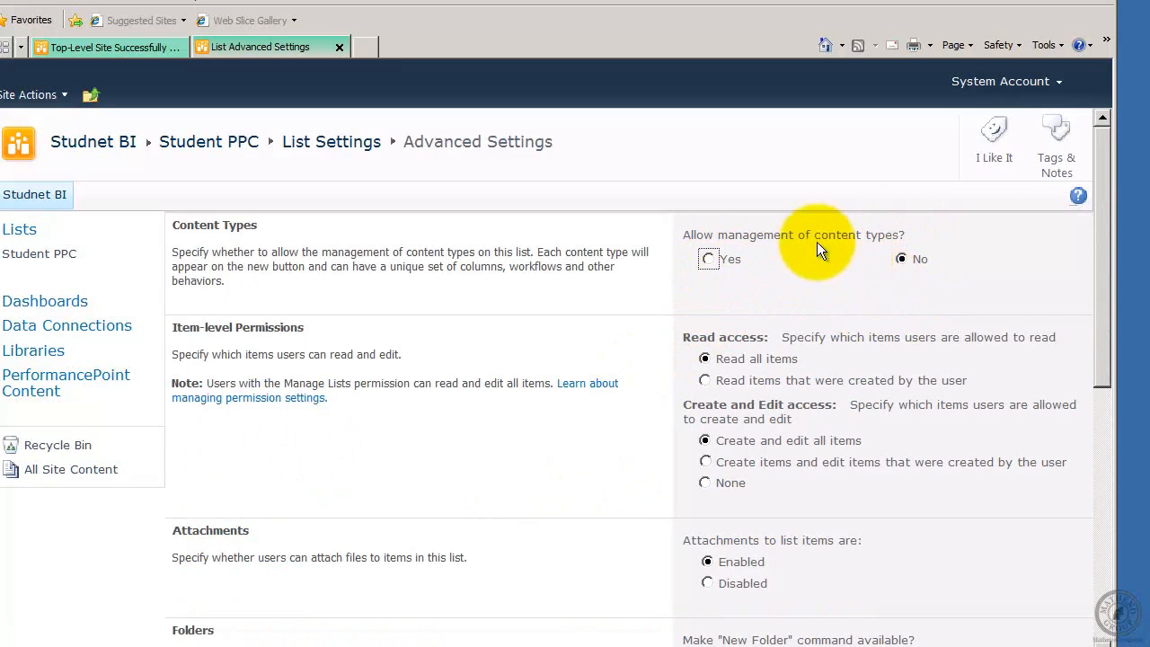
click(706, 258)
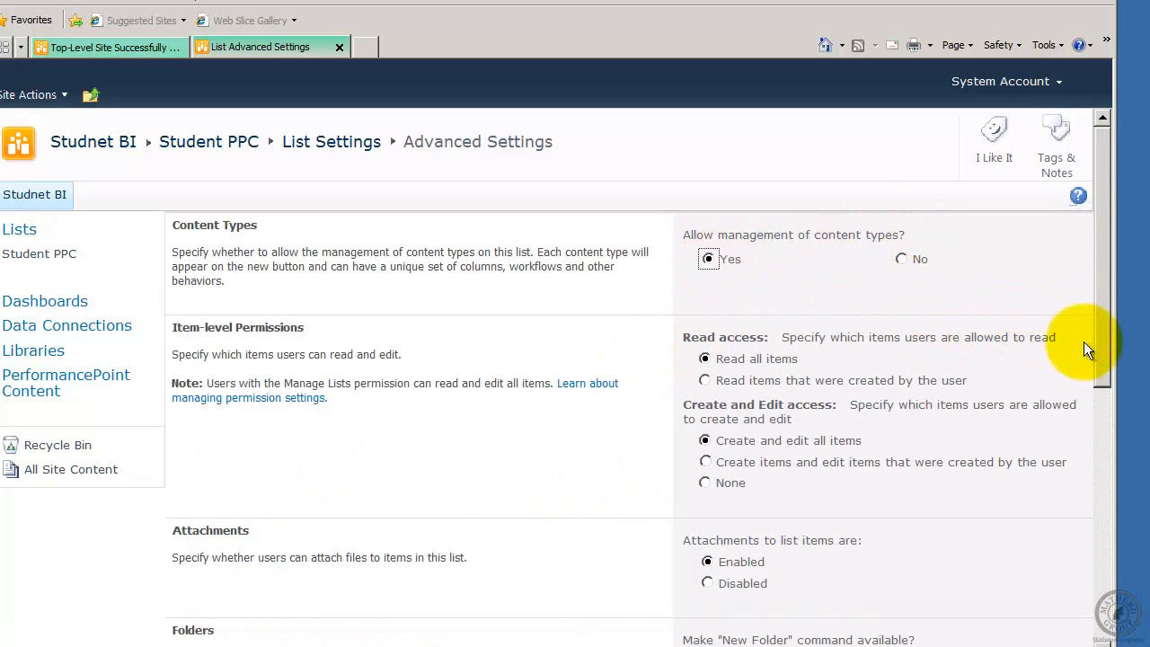
drag(1103, 408, 1104, 615)
click(849, 591)
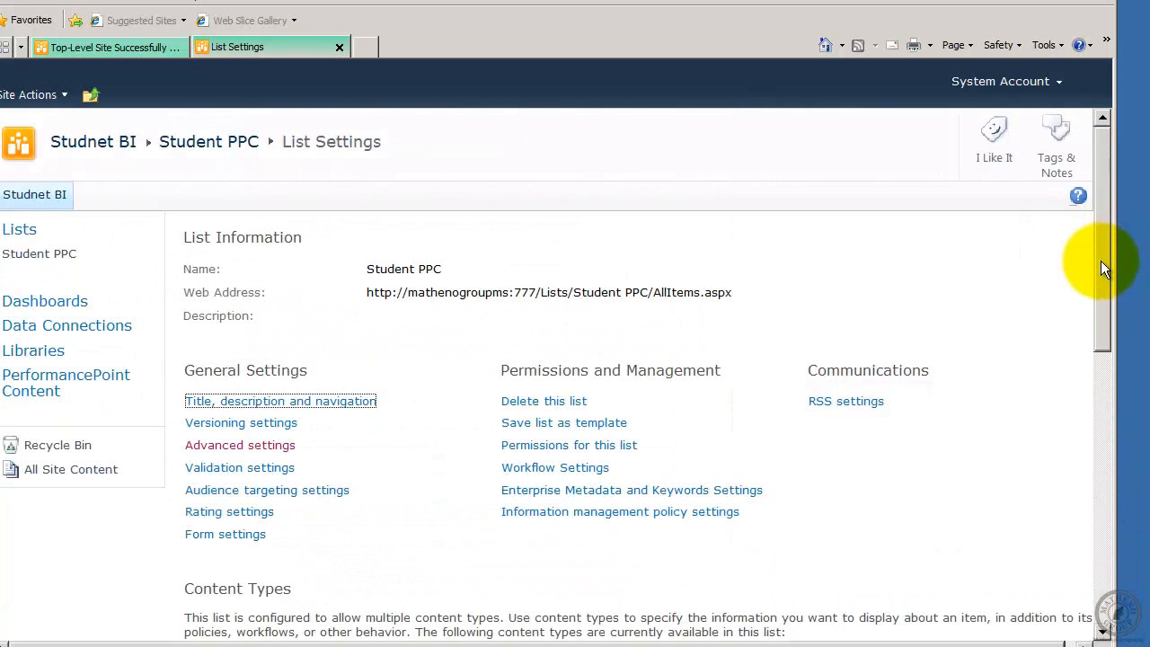
Add the PerformancePoint Dashboard, Filter, Indicator, KPI, Report and Scorecard content types from the PerformancePoint group to the Student PPC list
drag(1099, 259, 1085, 451)
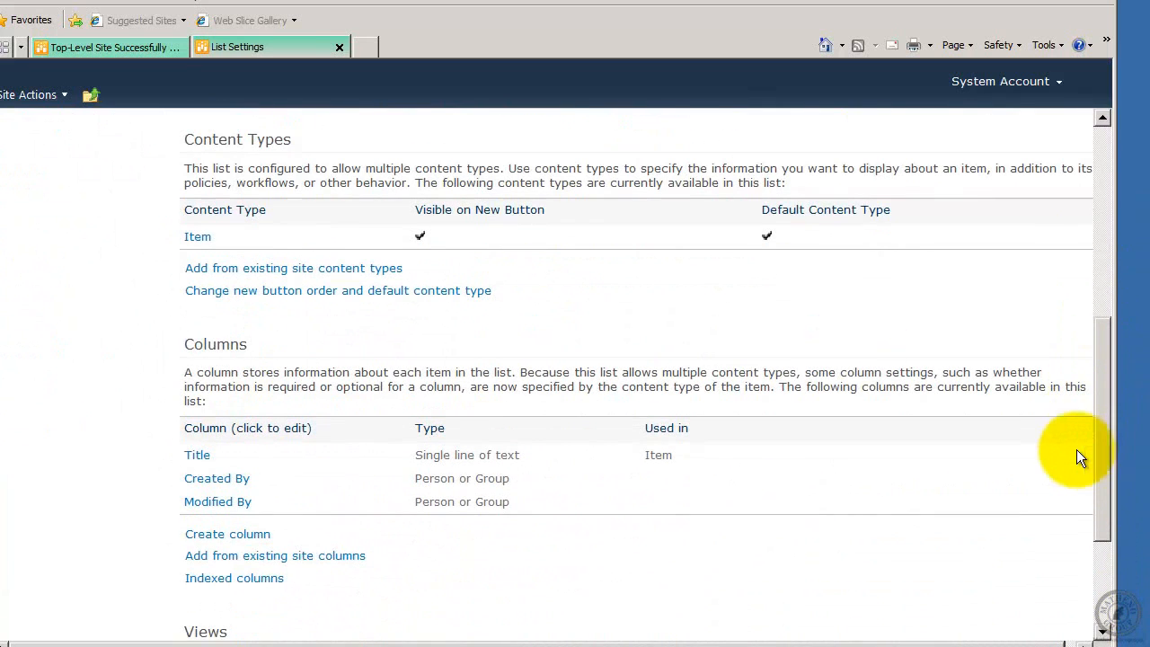
click(270, 274)
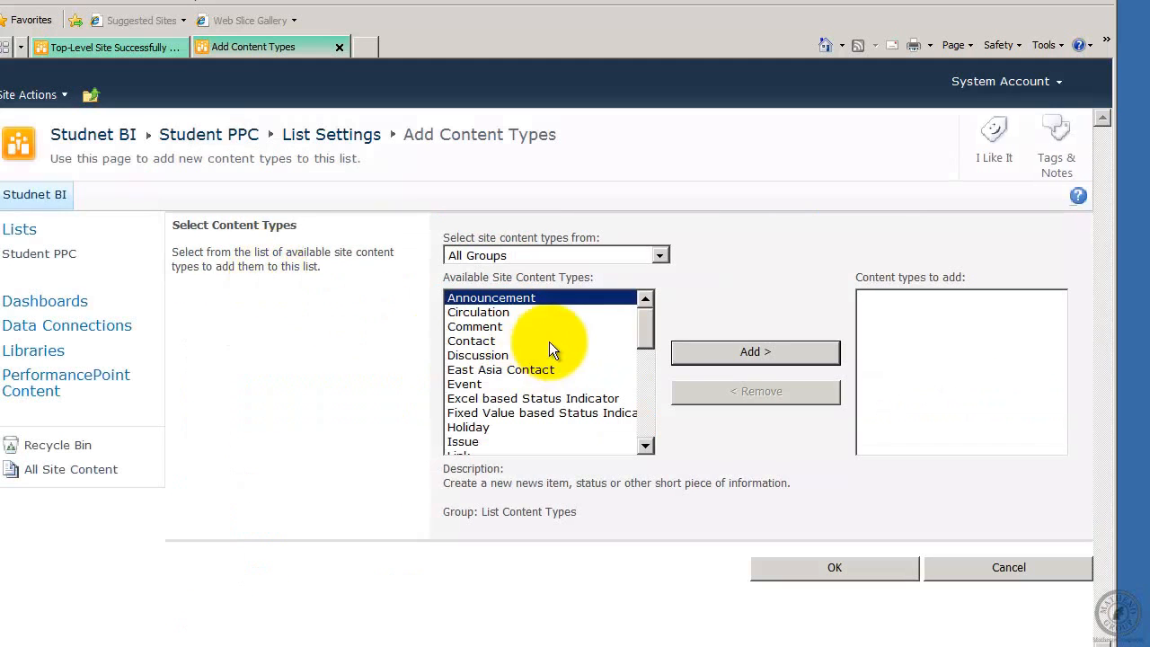
click(659, 258)
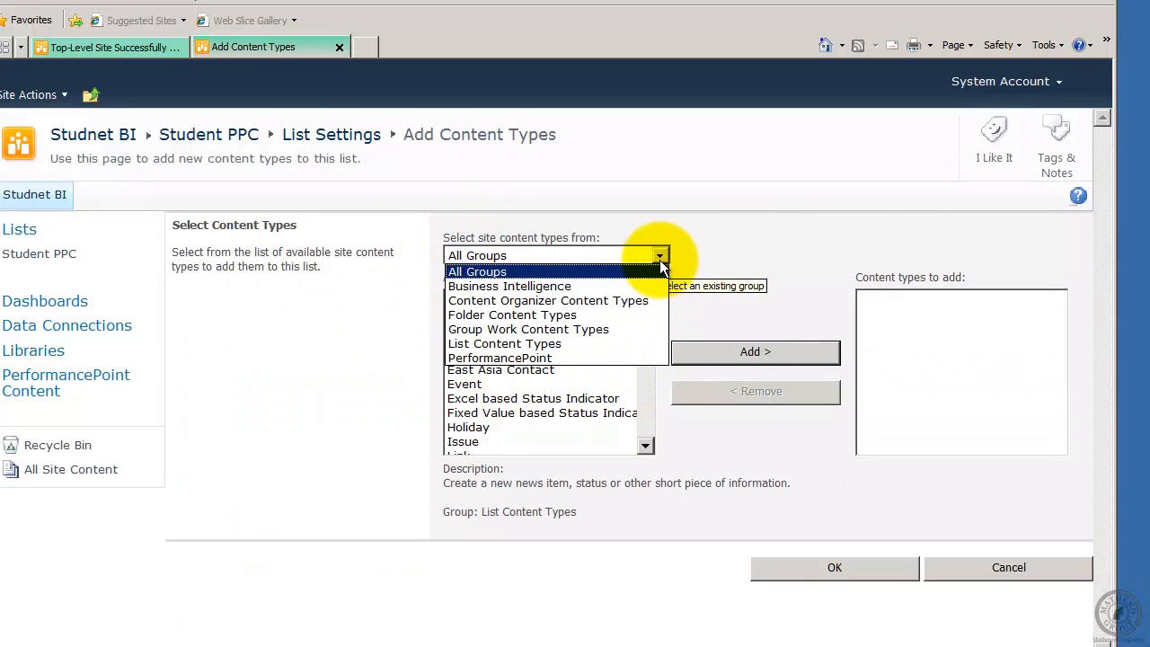
click(544, 356)
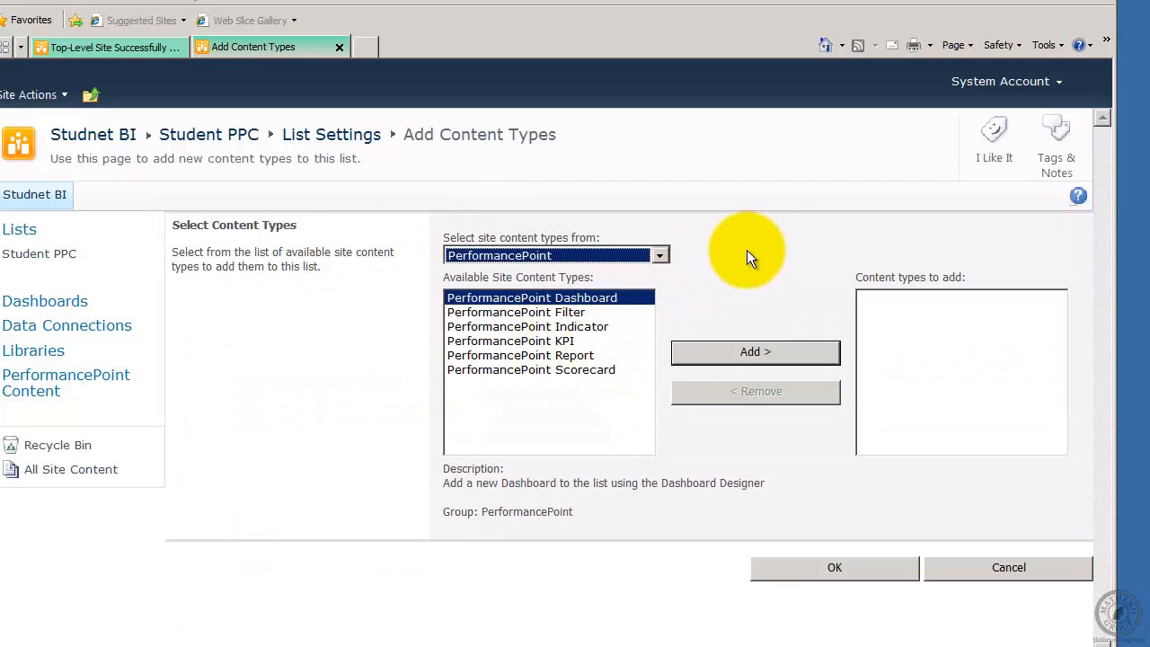
click(733, 351)
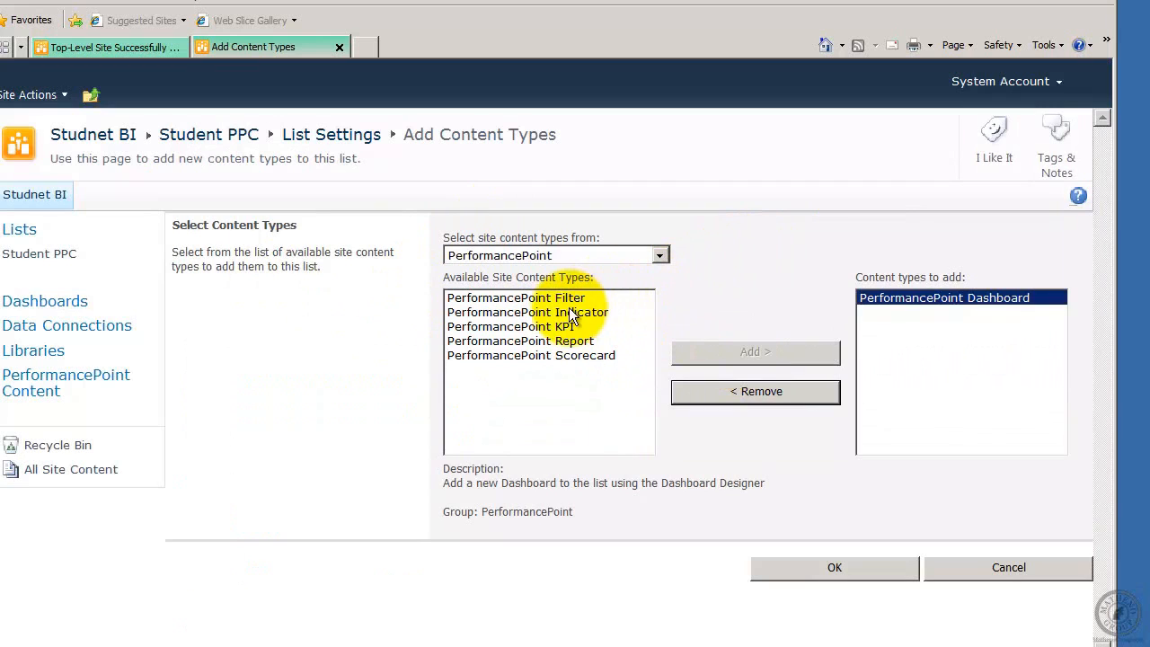
click(546, 312)
click(537, 298)
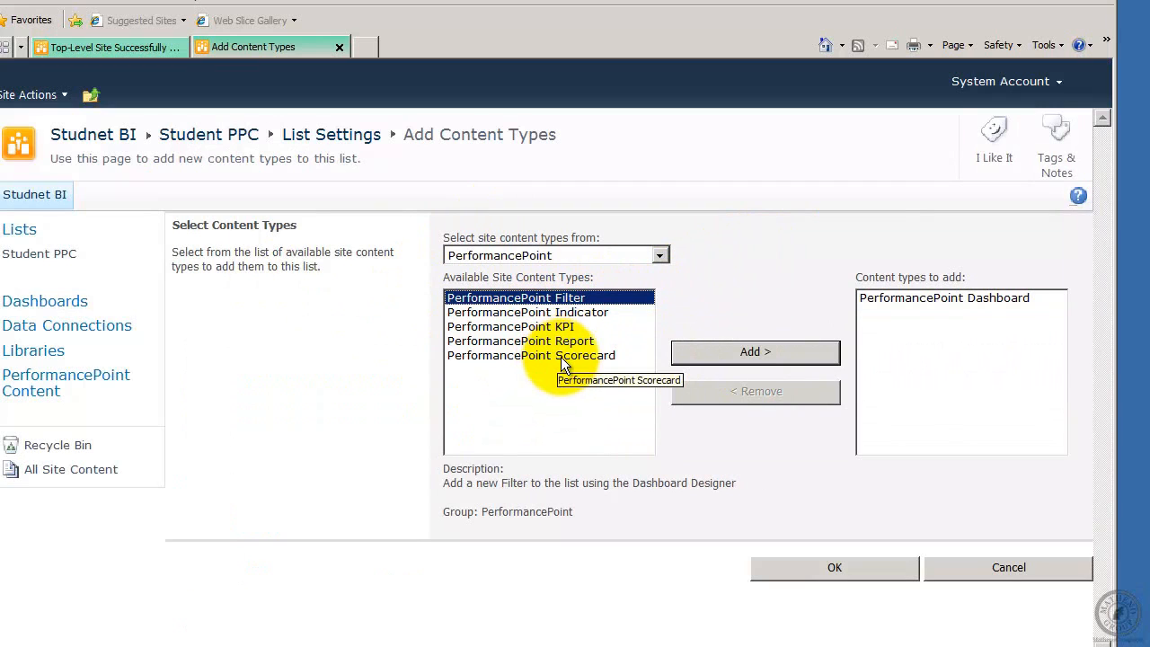
shift+click(561, 356)
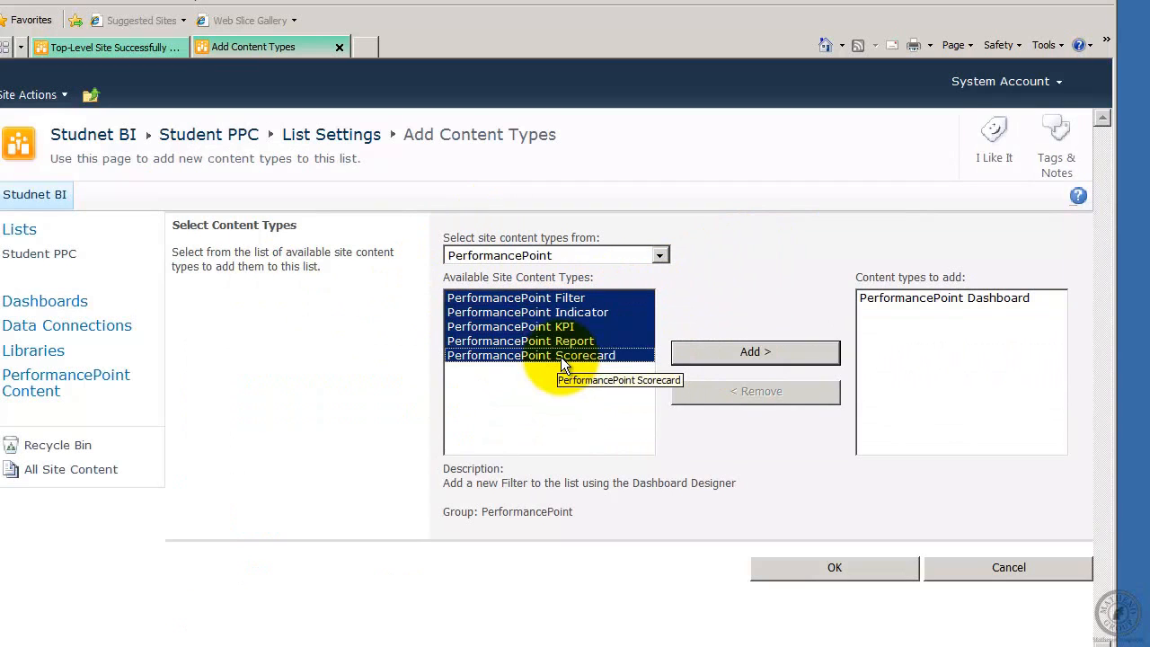
click(762, 351)
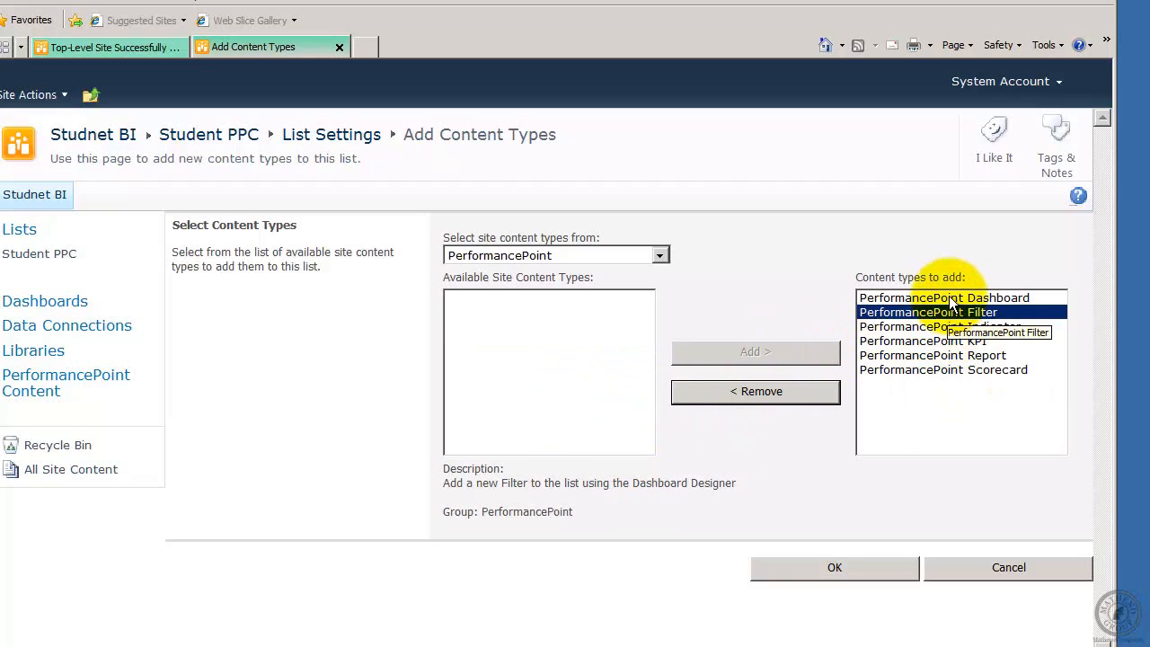
click(978, 369)
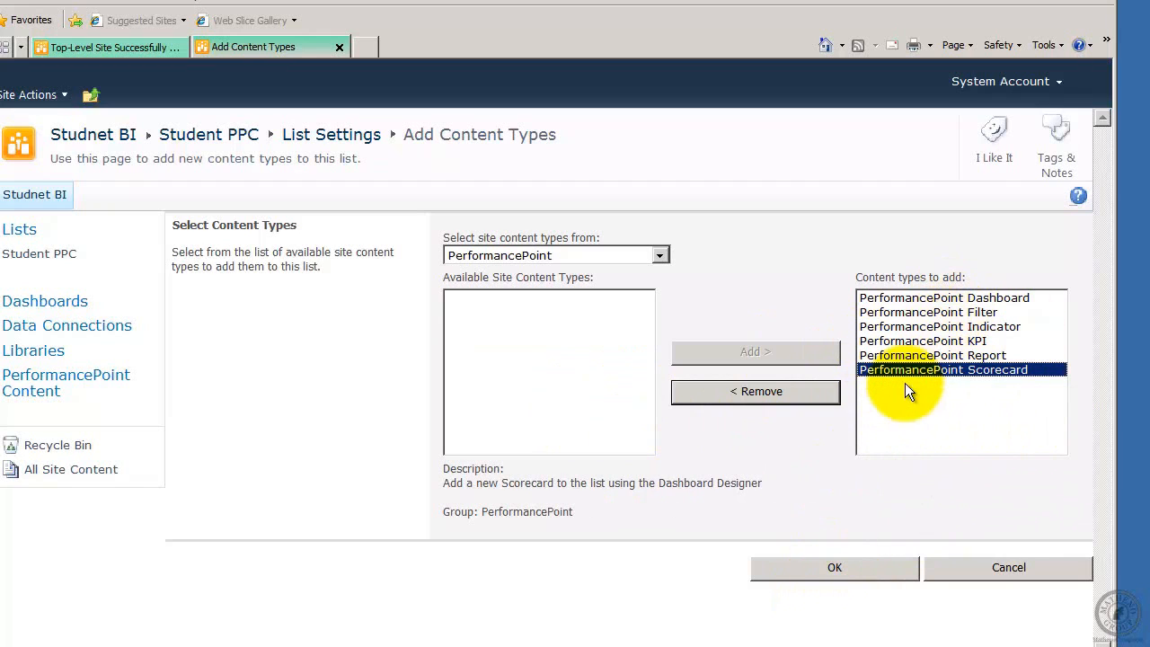
click(851, 566)
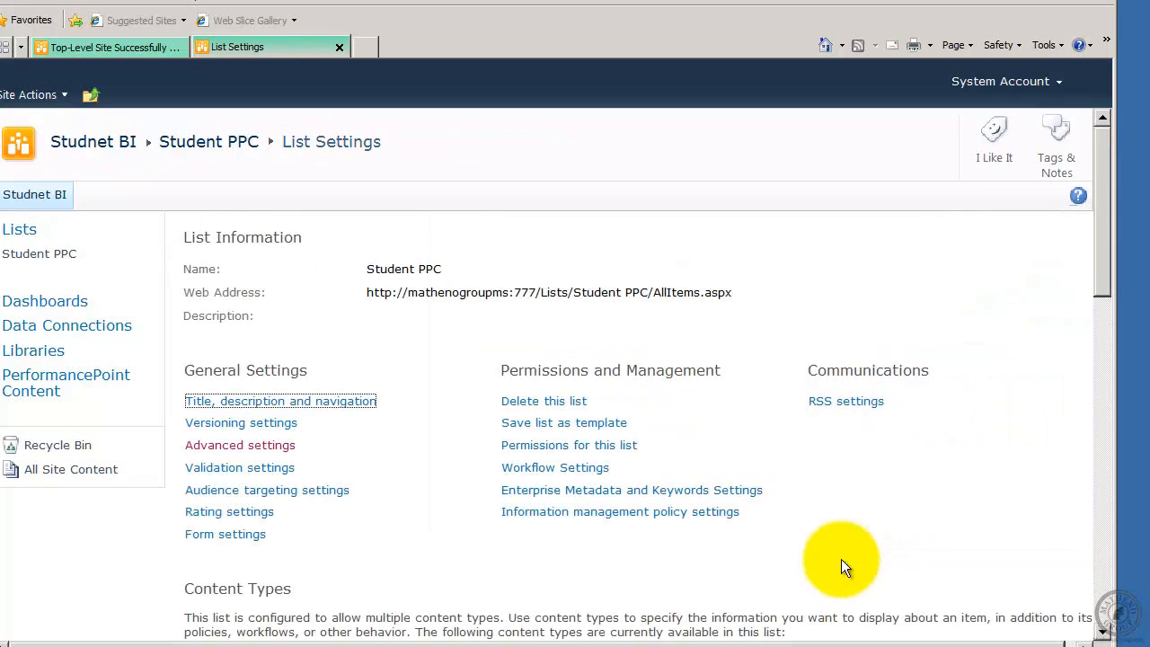
Hide the Item content type from the list's new item choices and set PerformancePoint Filter to position 1 as default
drag(1103, 281, 1091, 392)
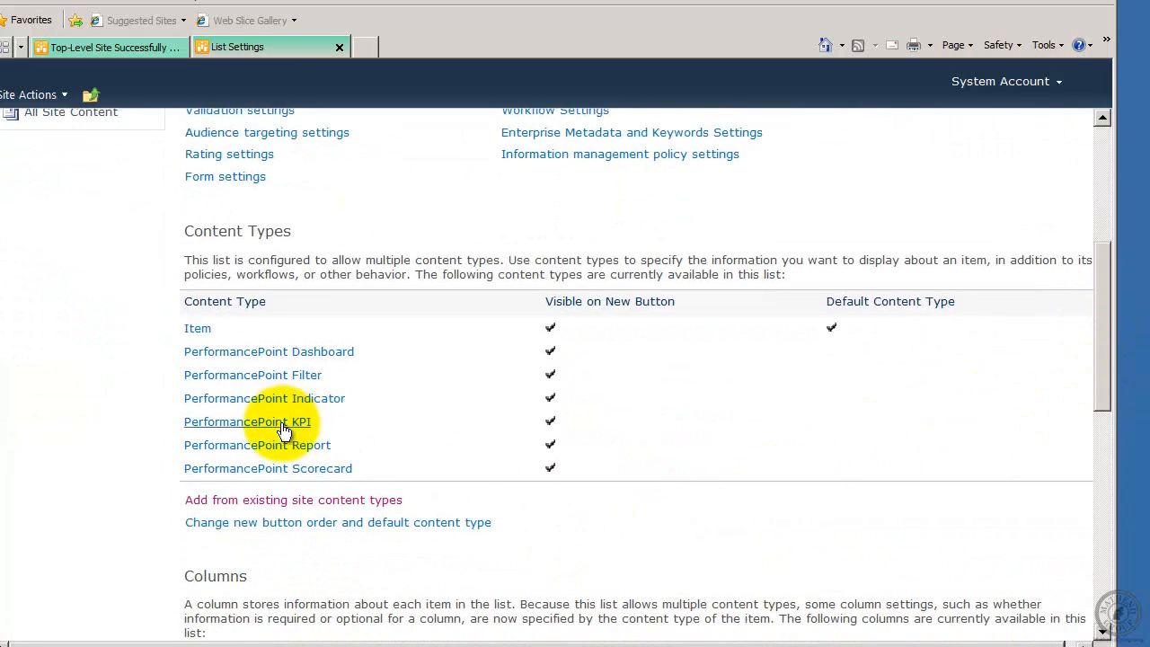
click(350, 533)
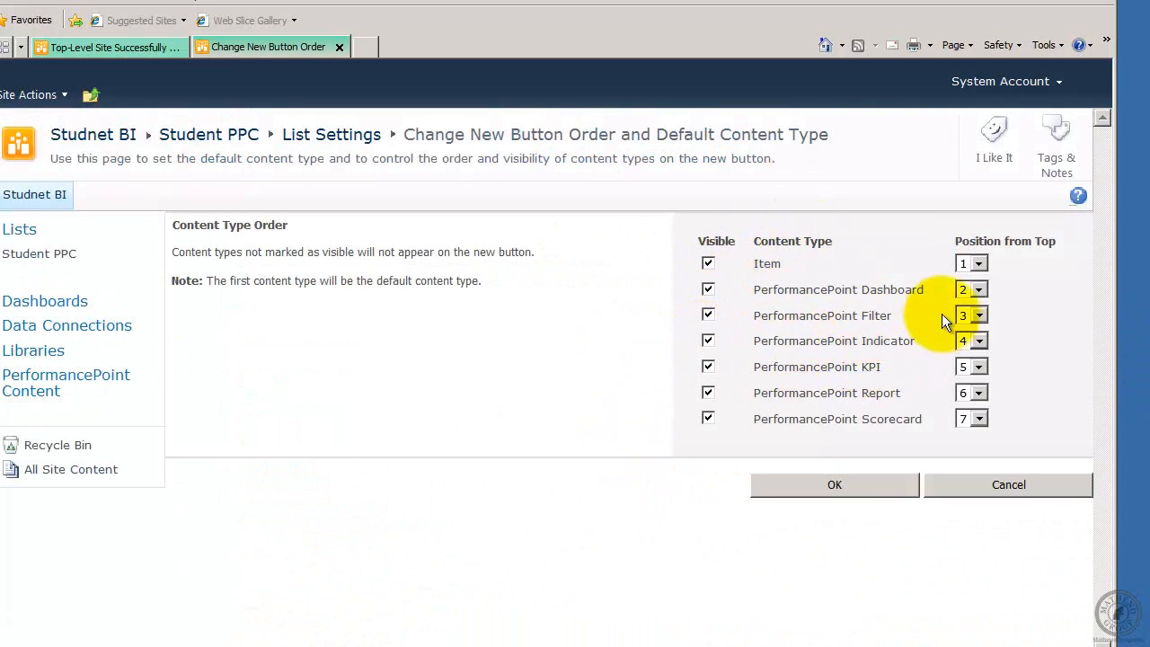
click(706, 264)
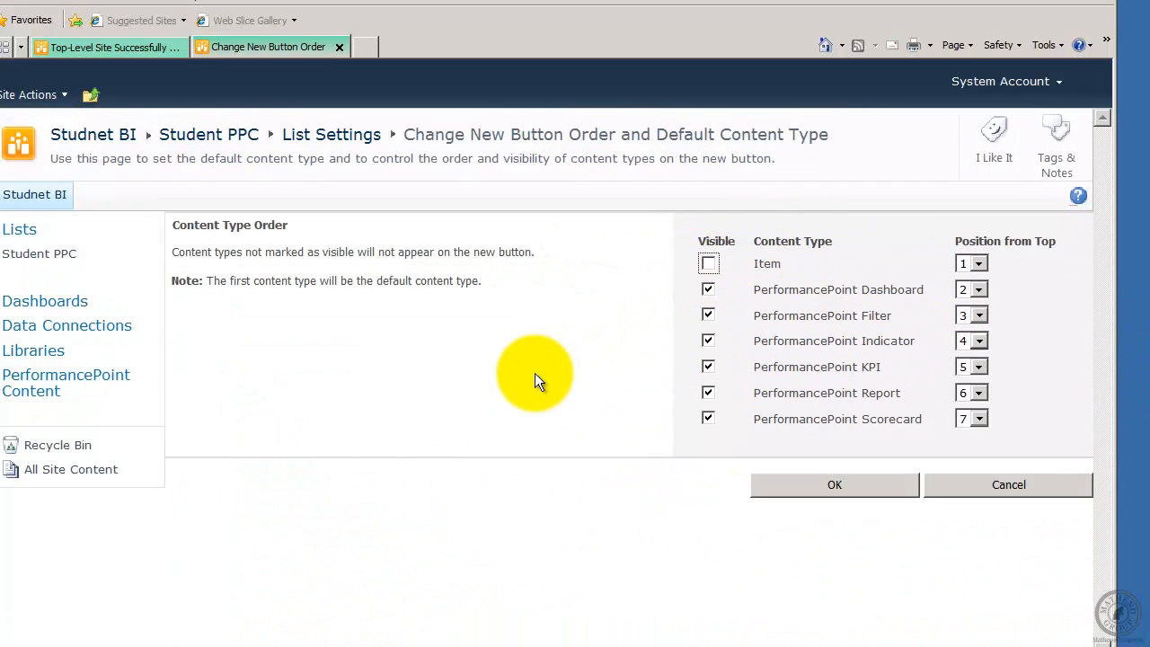
click(980, 315)
click(974, 327)
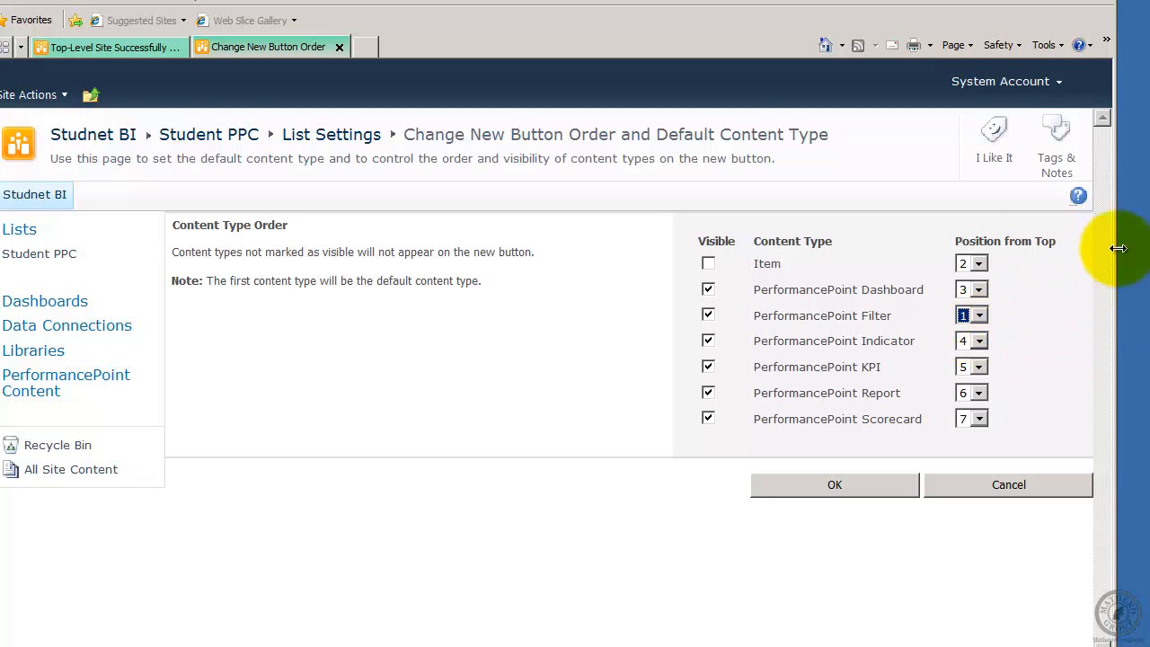
click(860, 488)
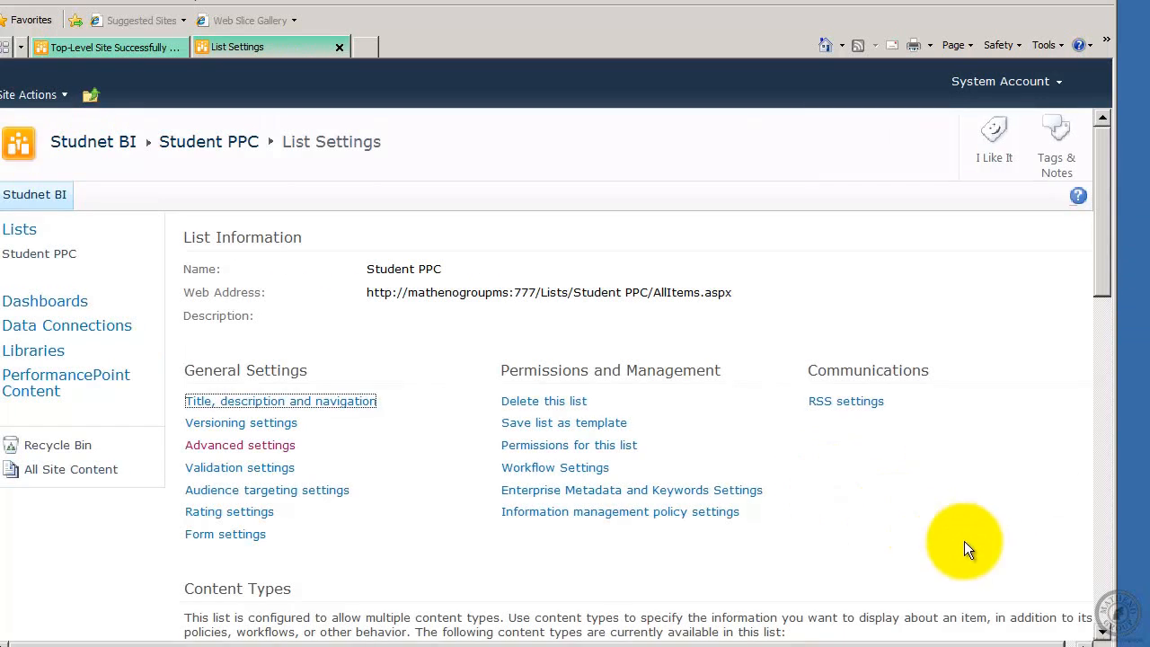
Review the content types, columns and views in the Student PPC list settings, and the content types offered for new items in the list
scroll(1098, 265, down, 3)
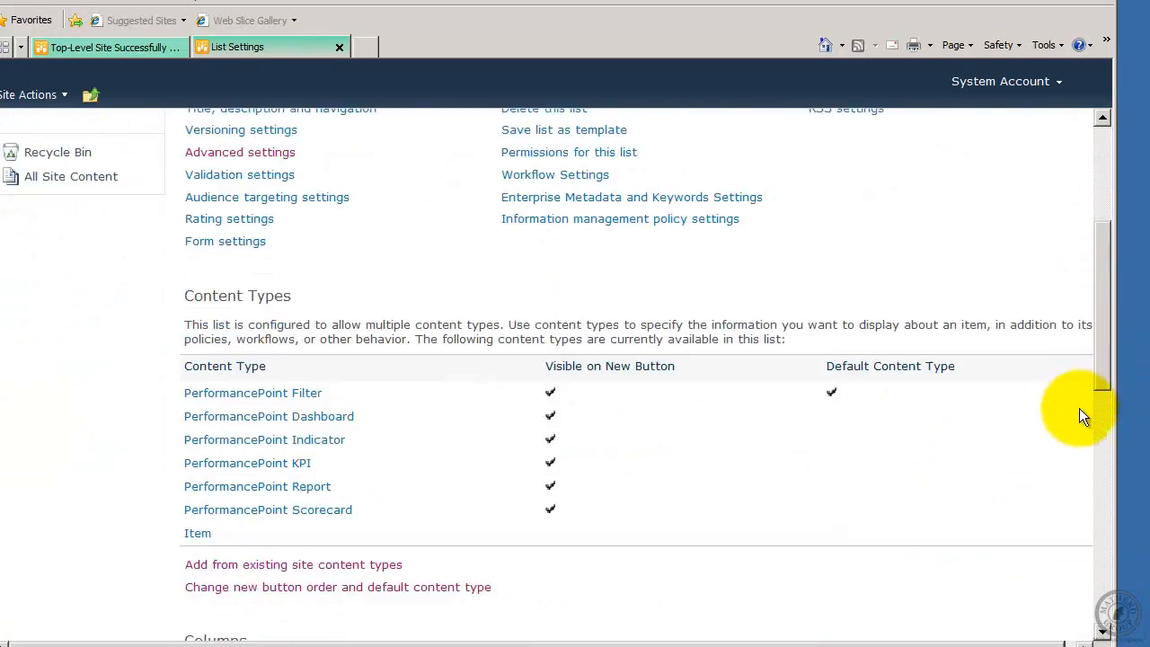
scroll(1079, 407, down, 8)
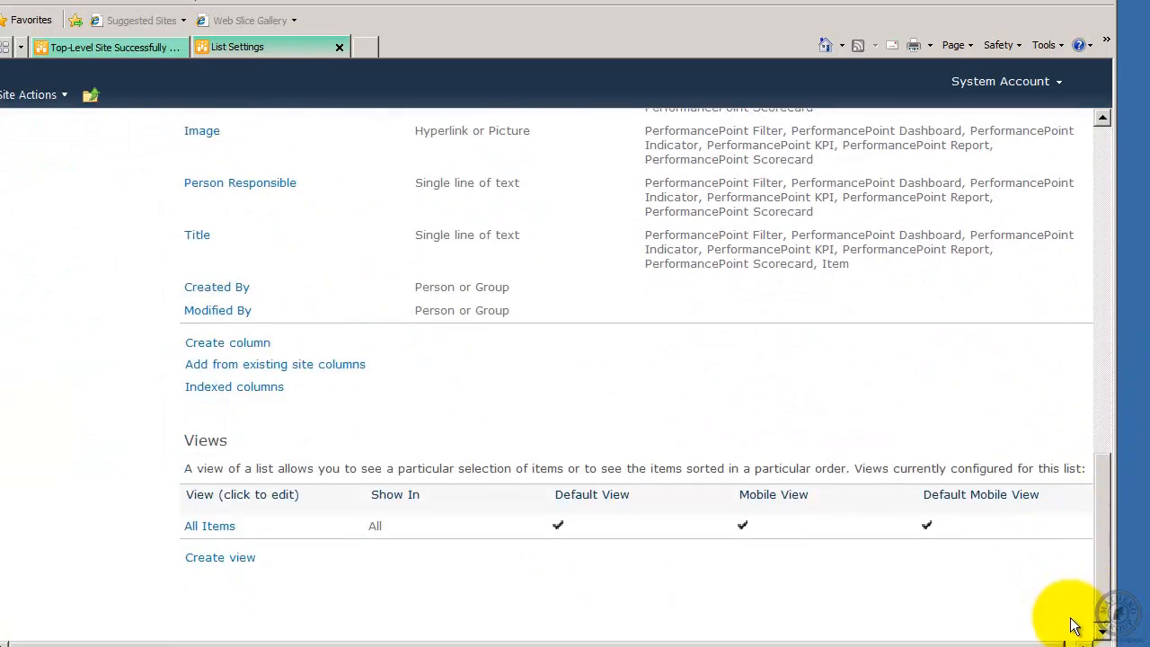
scroll(1085, 455, up, 12)
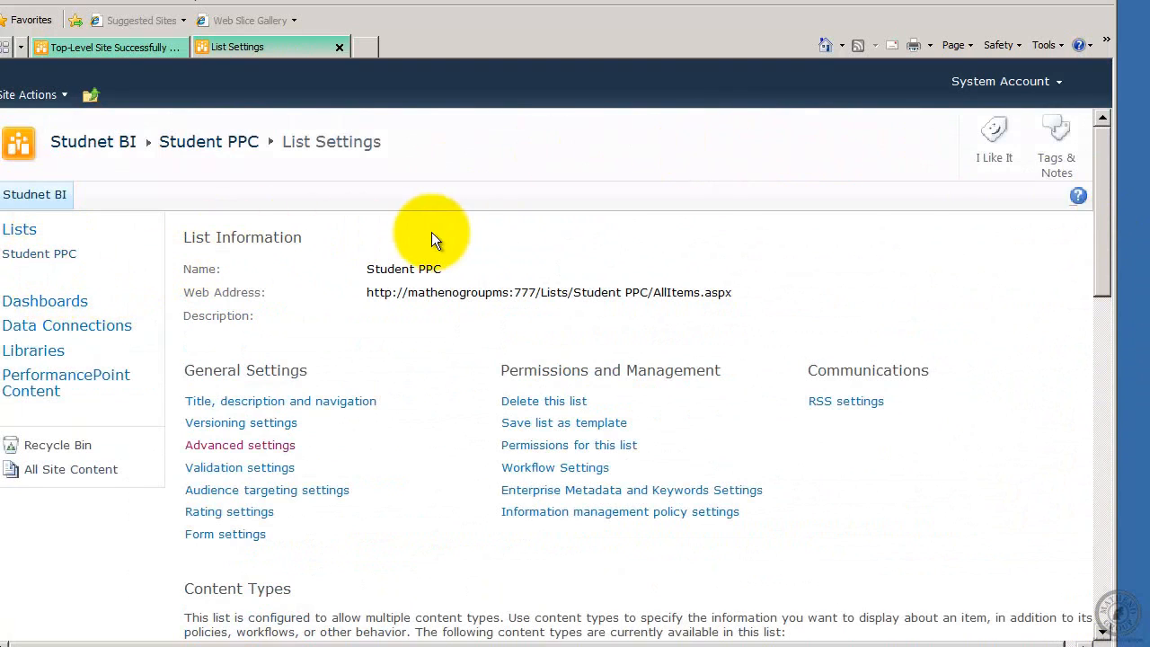
click(96, 145)
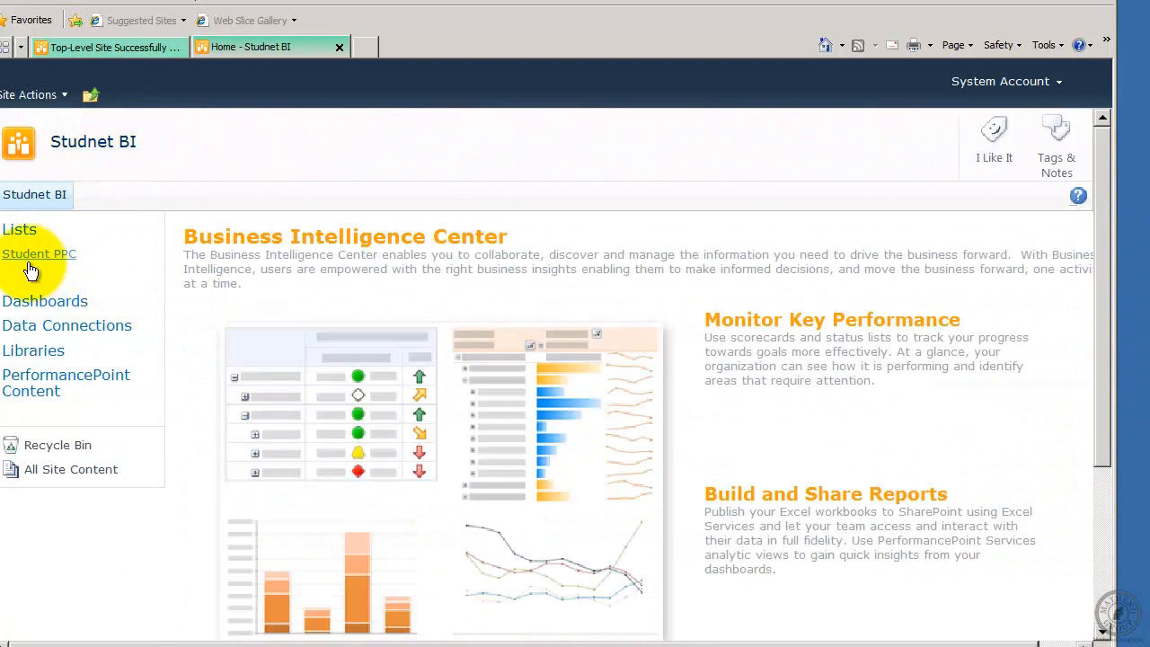
click(30, 260)
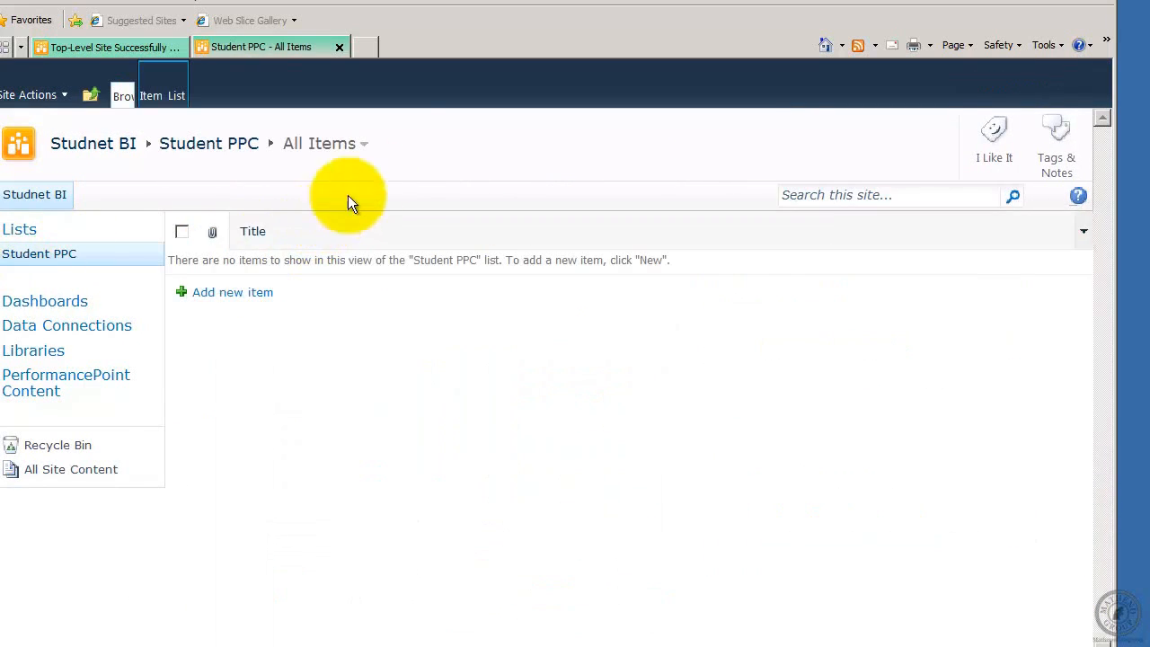
click(174, 95)
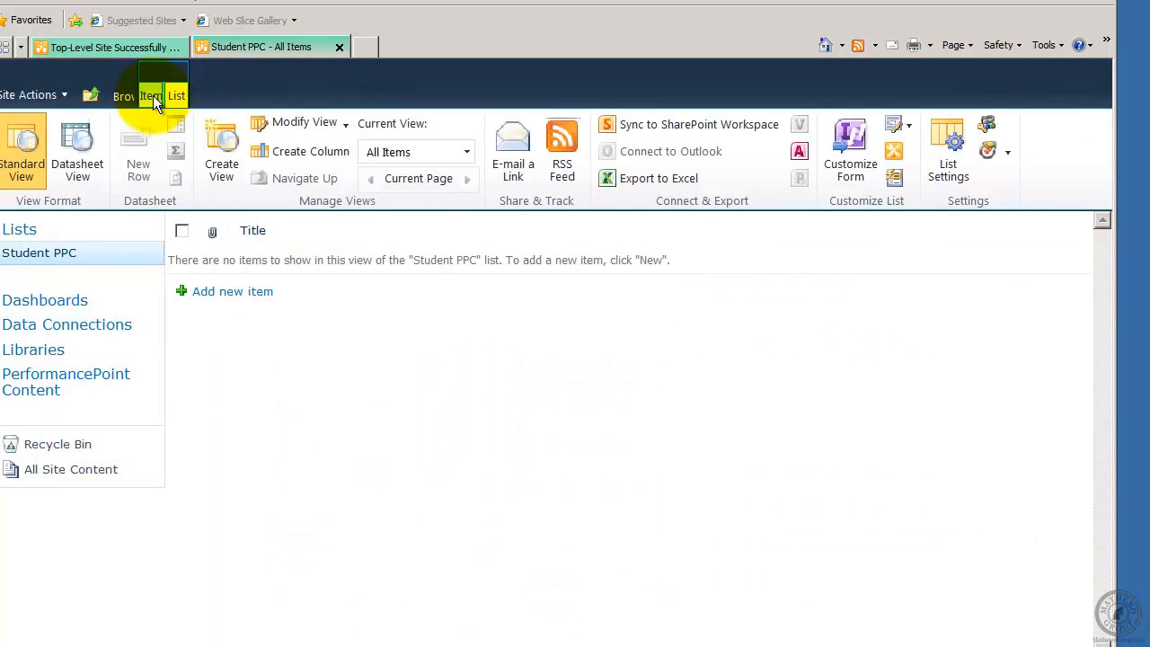
click(152, 95)
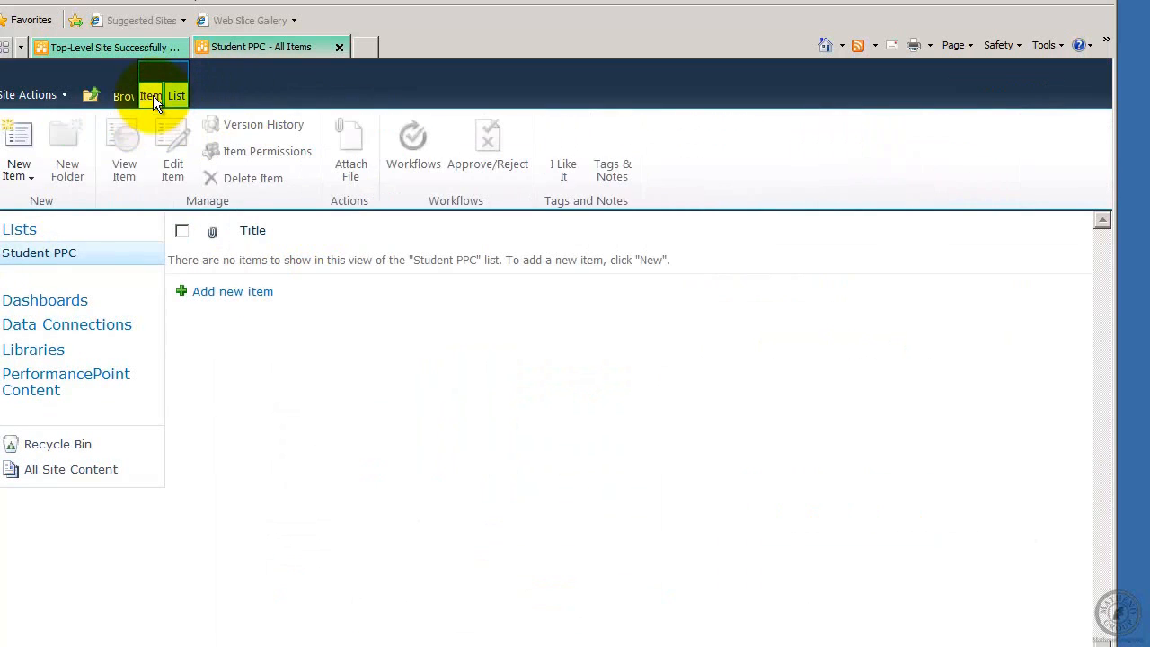
click(30, 177)
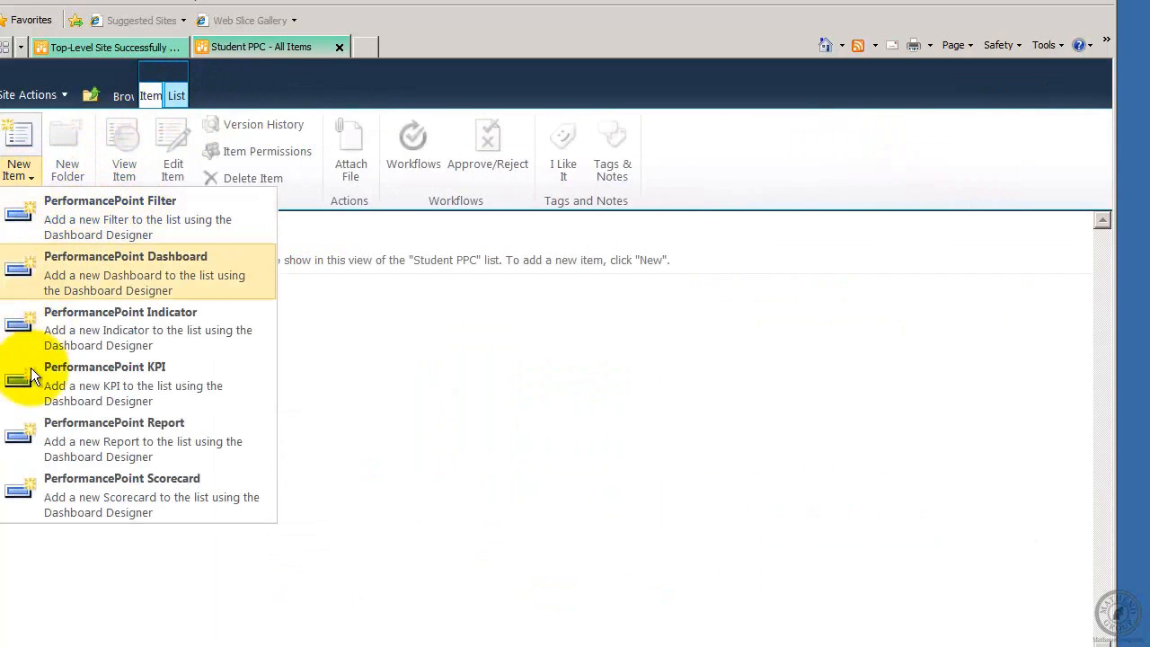
click(148, 213)
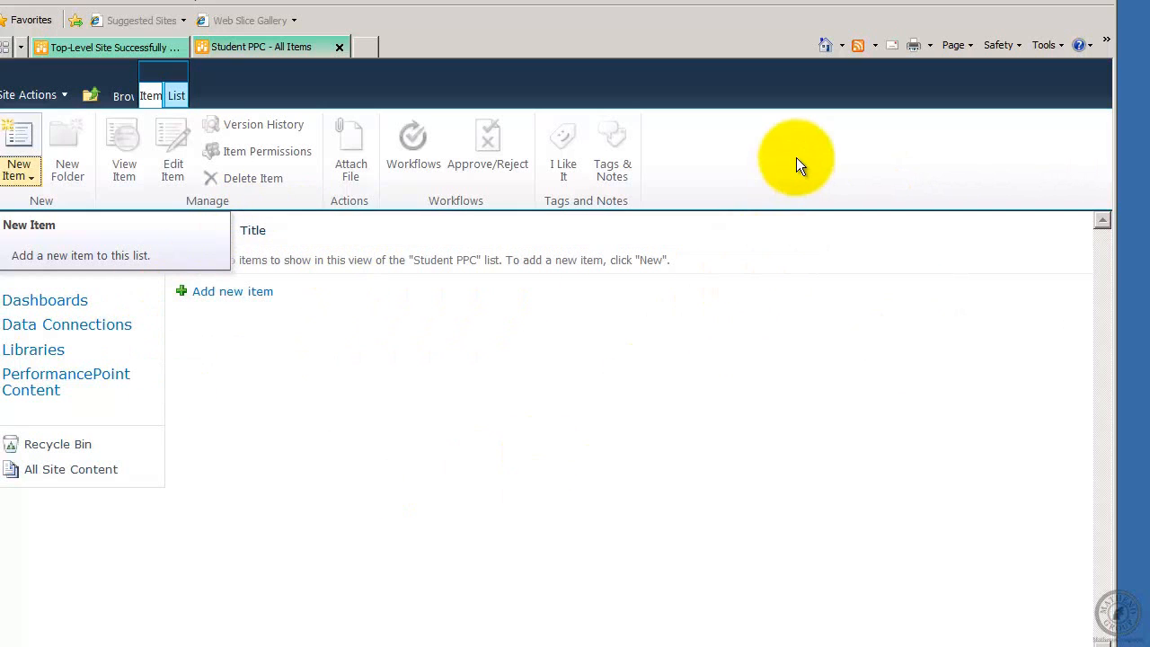
click(31, 177)
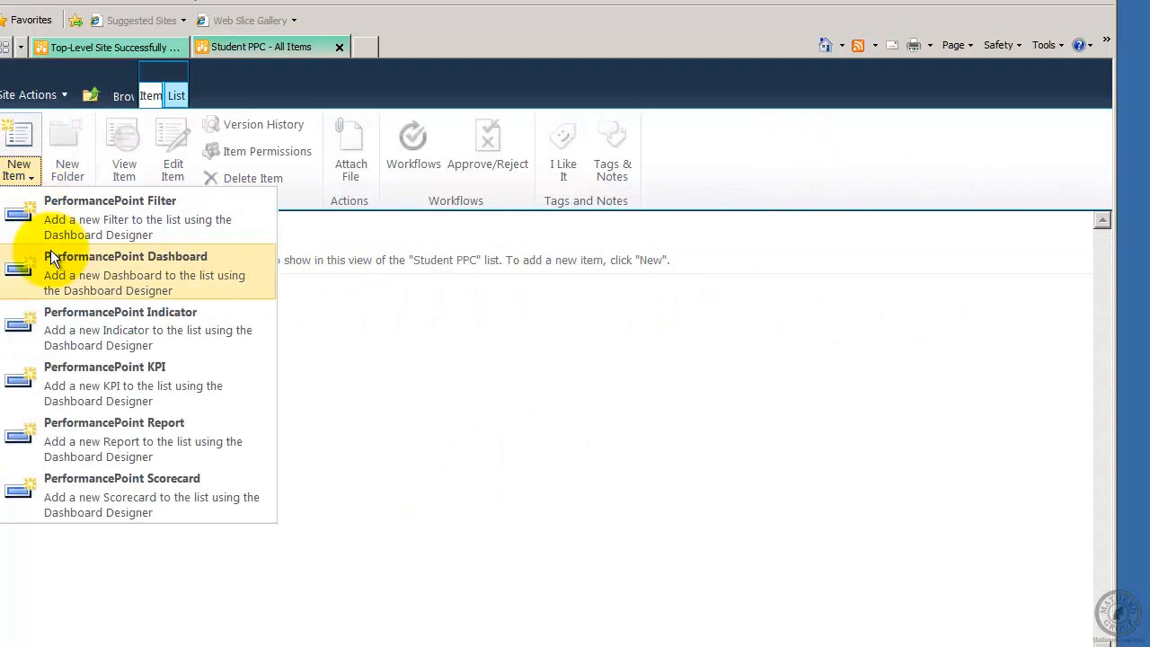
click(87, 216)
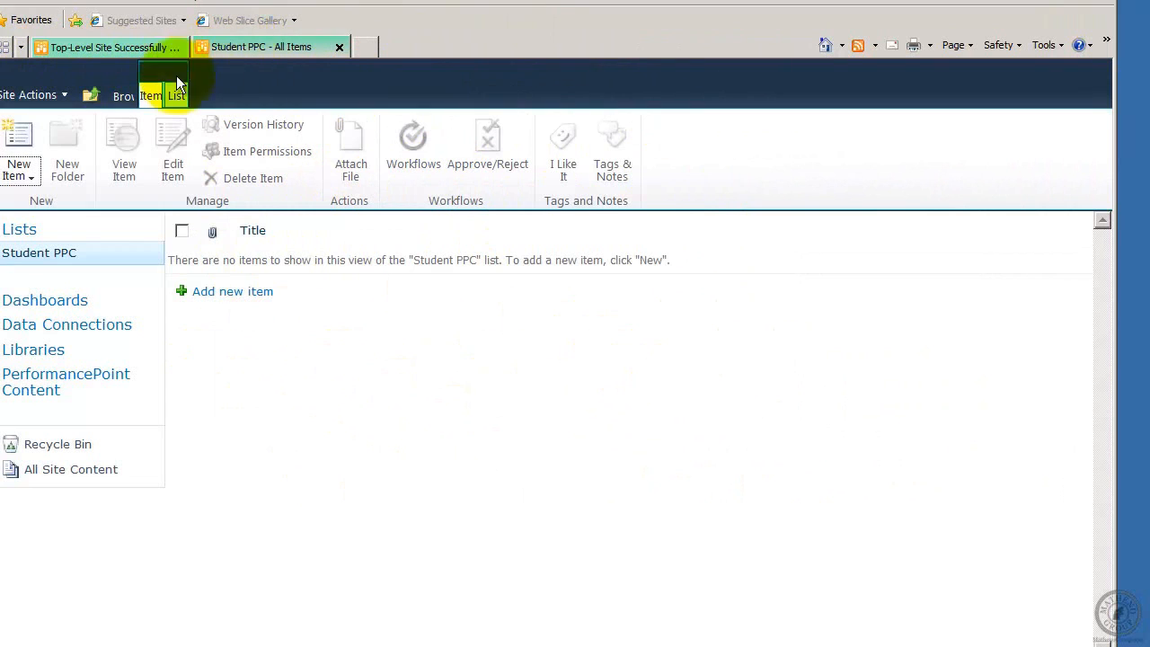
Return to the Studnet BI home page and close the Top-Level Site Successfully Created page of Central Administration
click(91, 94)
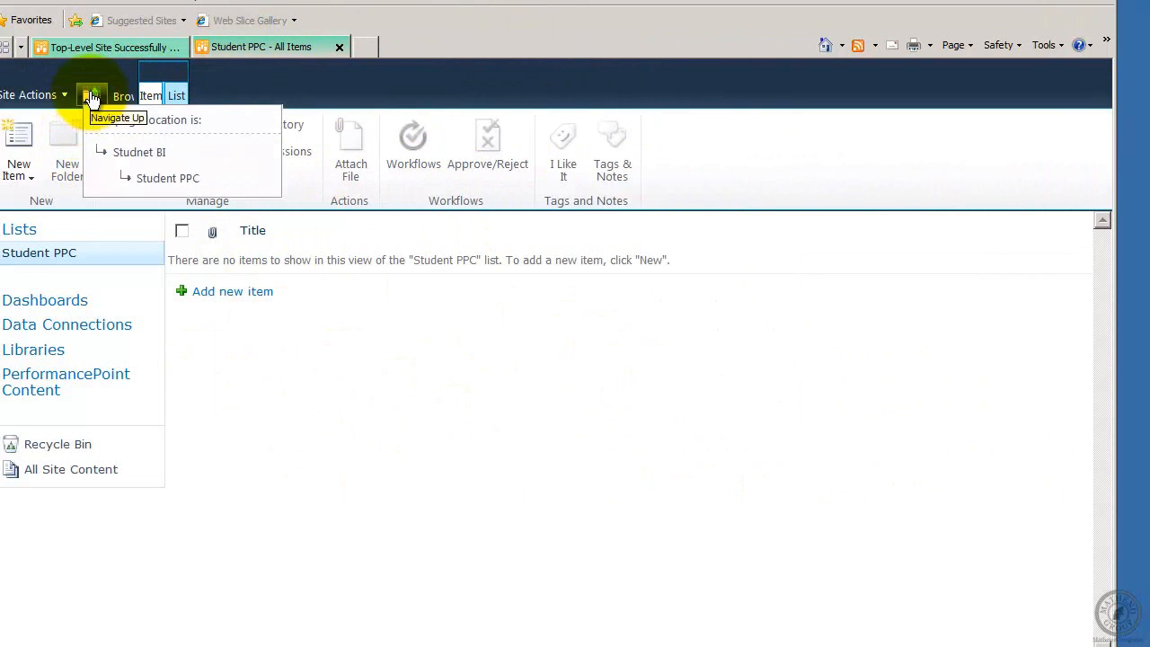
click(144, 151)
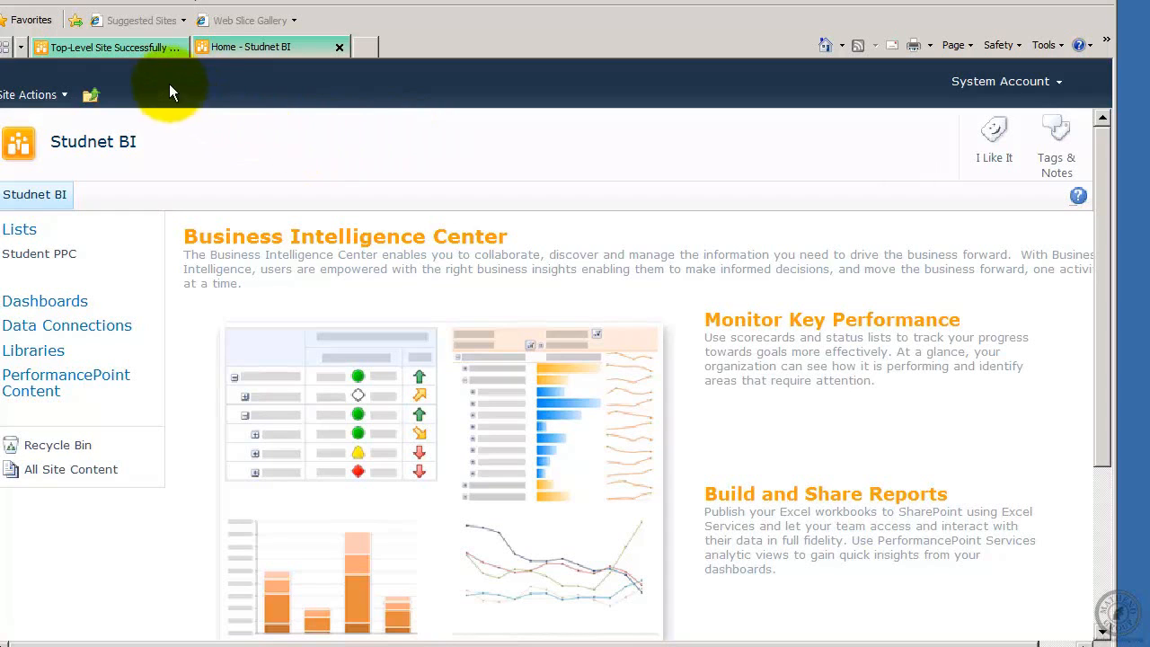
click(139, 46)
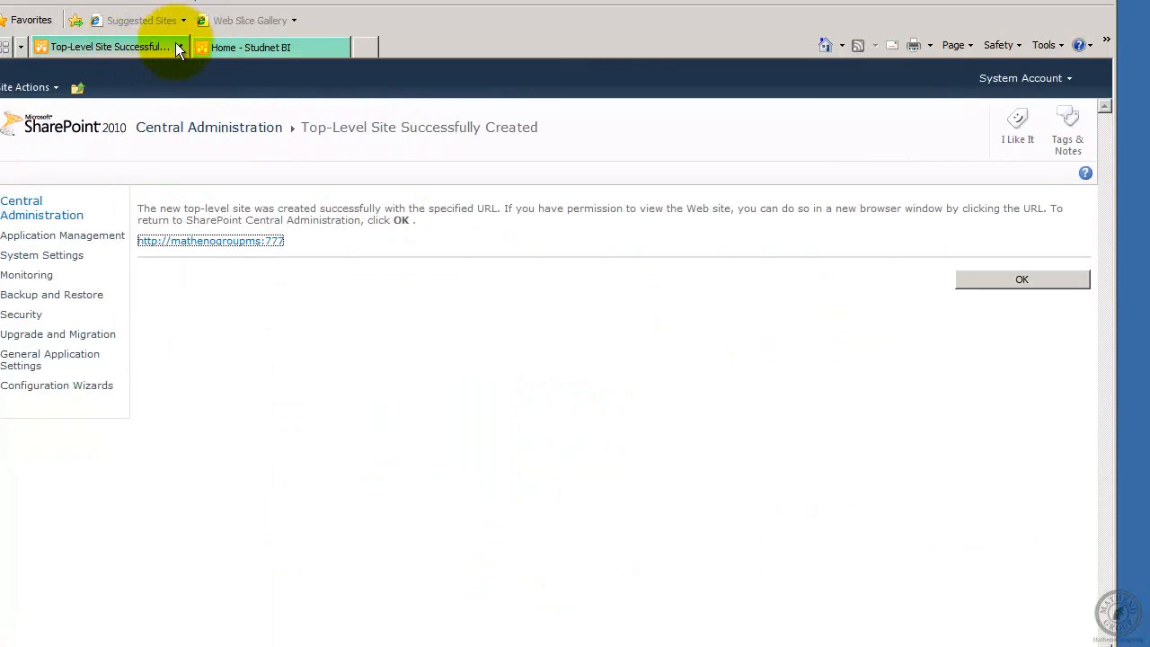
click(177, 45)
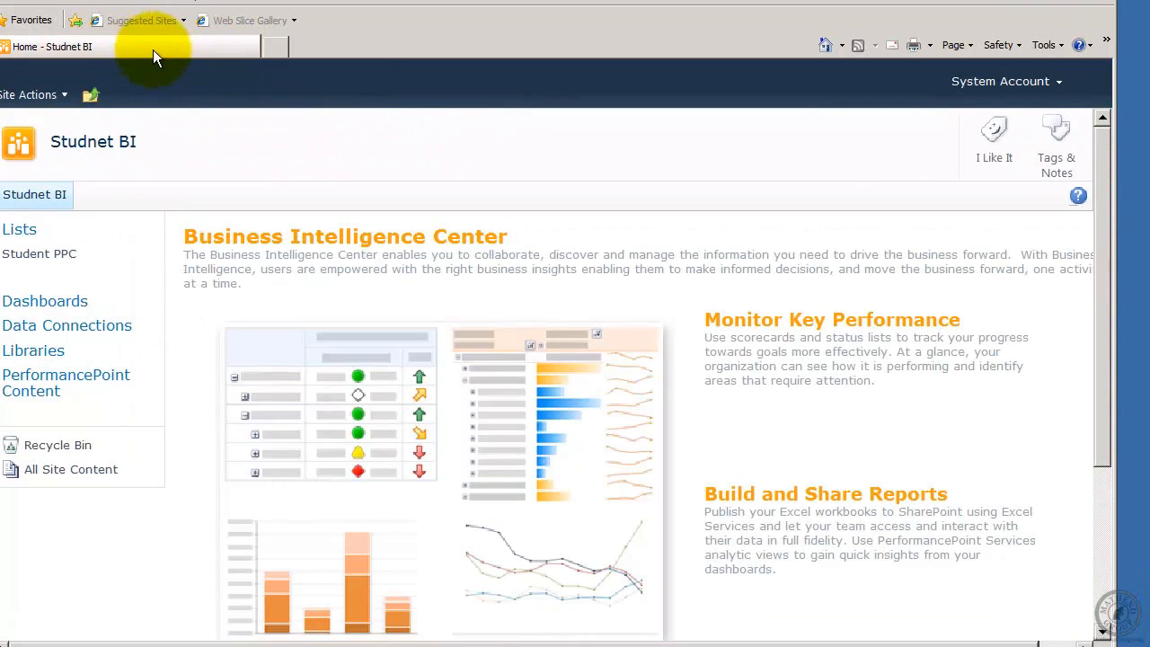
Add the Studnet BI home page to the browser favorites under the name Home - Studnet BI
click(110, 4)
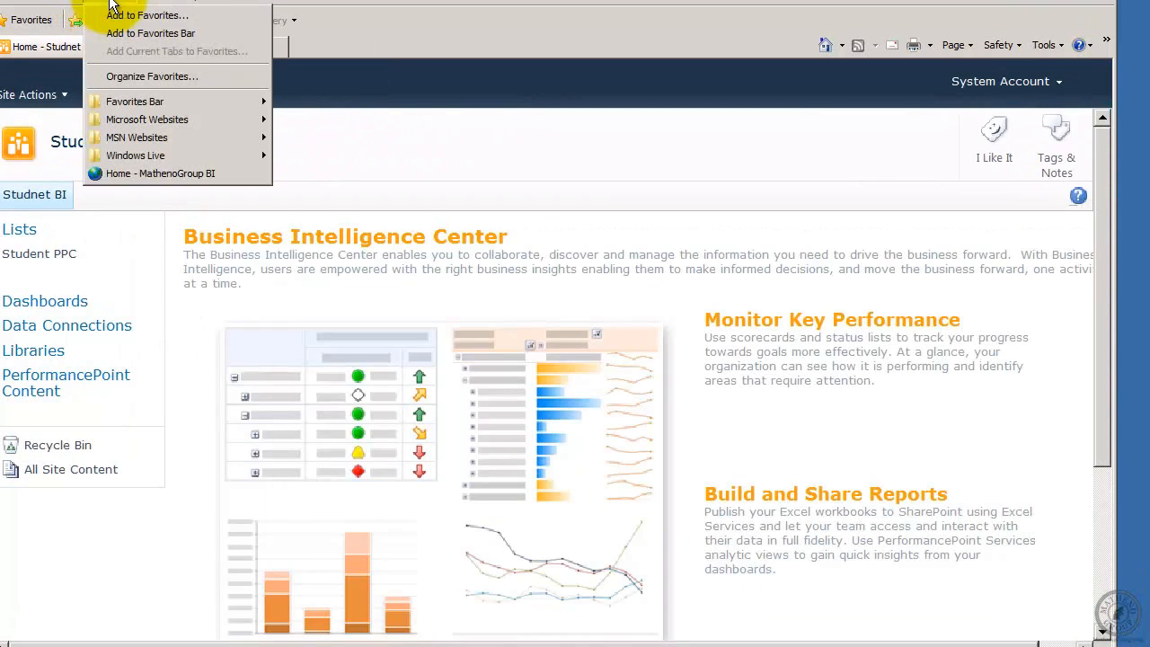
click(136, 18)
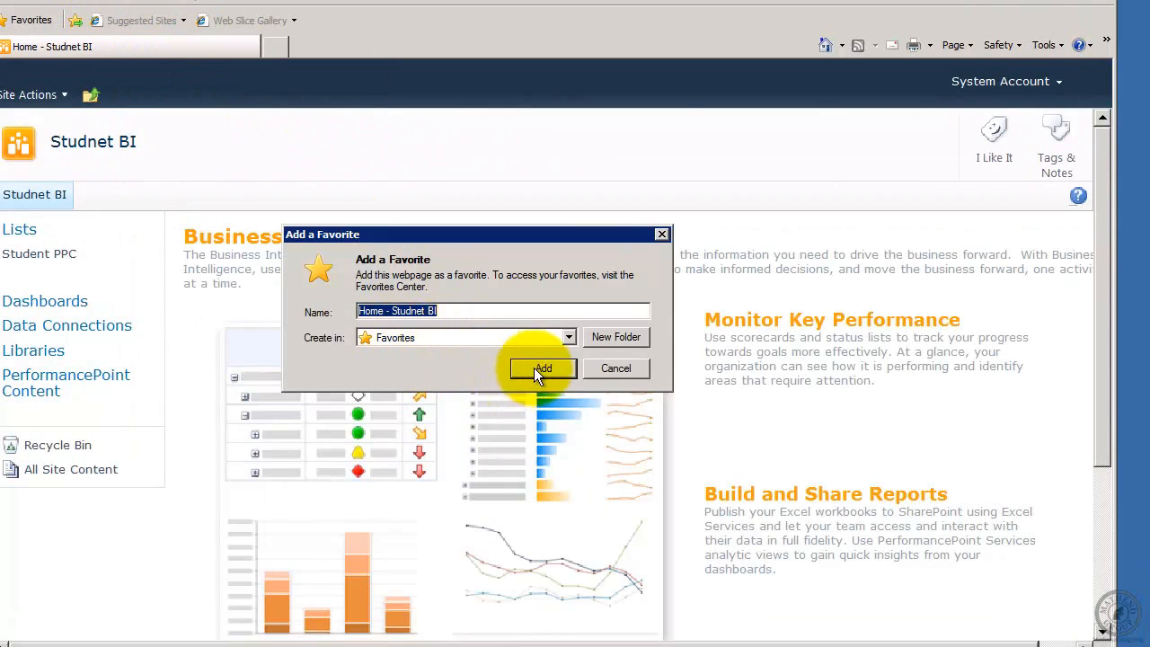
click(534, 368)
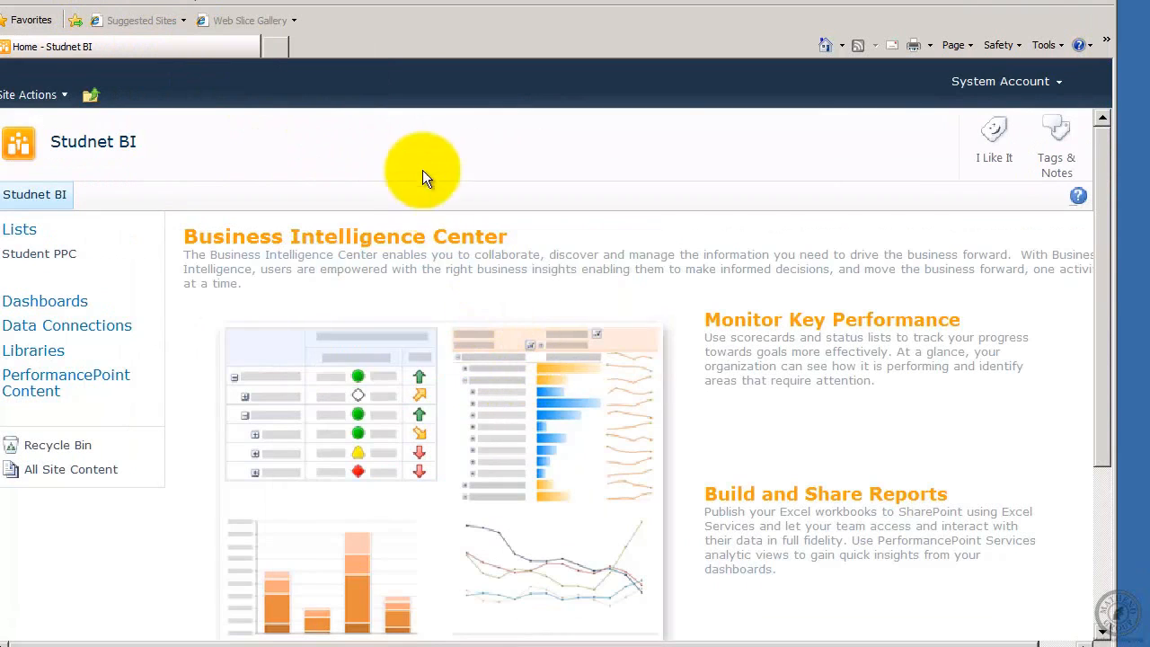
Create a Business Intelligence Center subsite of Studnet BI titled R and D with the URL name RandD
click(25, 97)
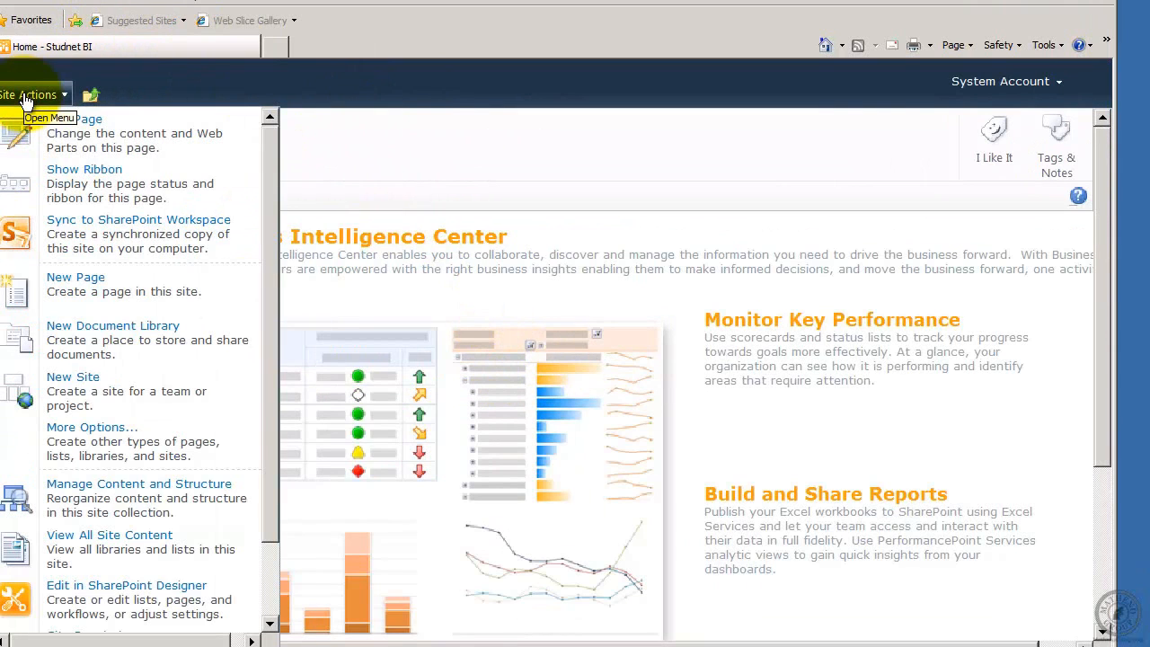
click(90, 391)
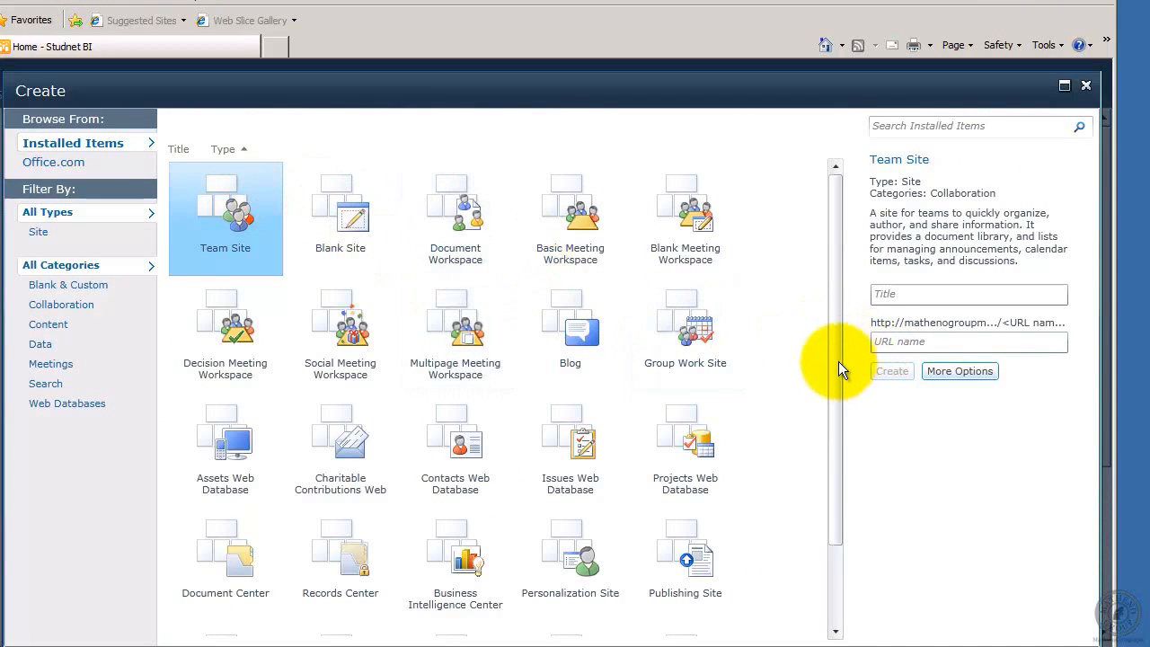
drag(835, 375, 828, 476)
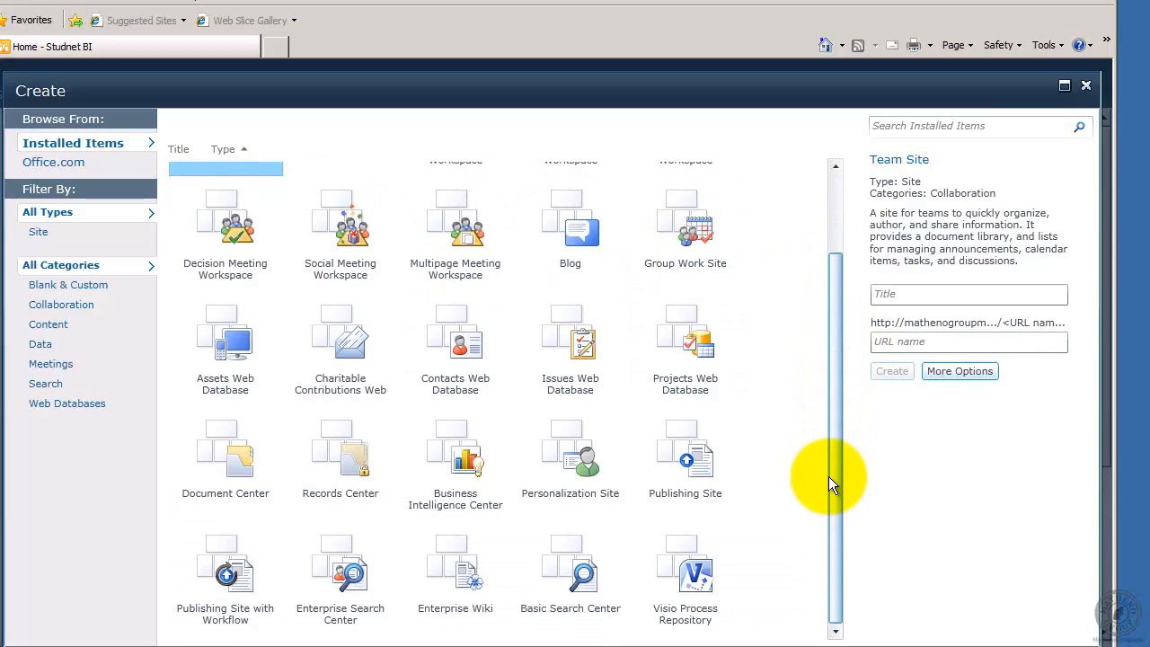
click(470, 459)
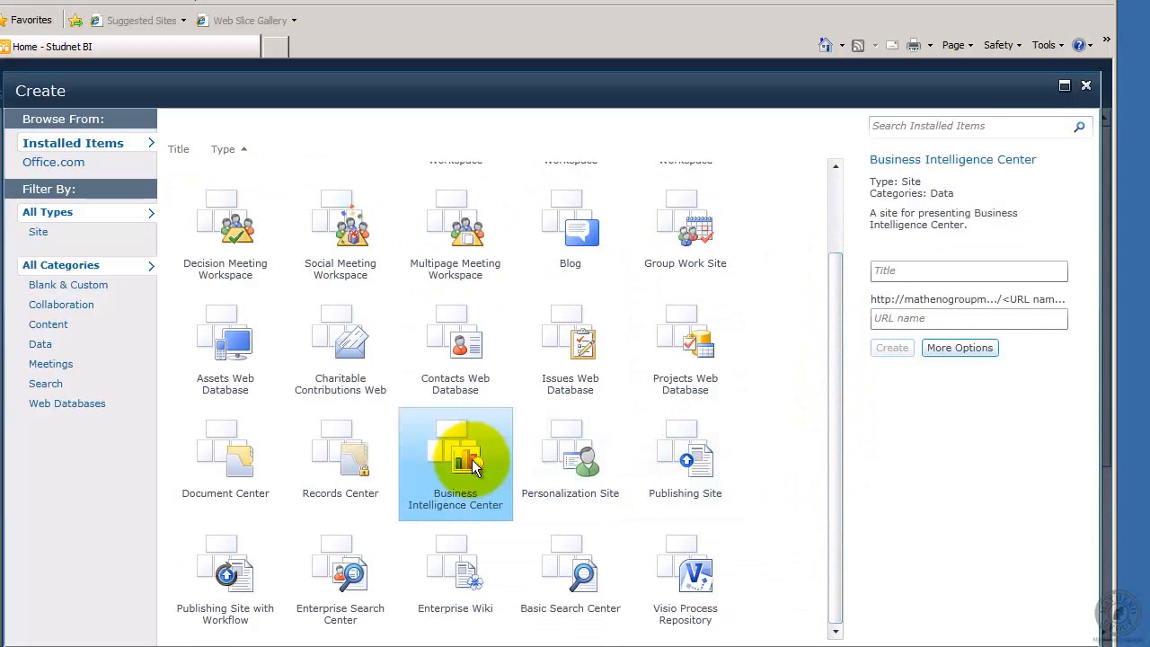
click(943, 270)
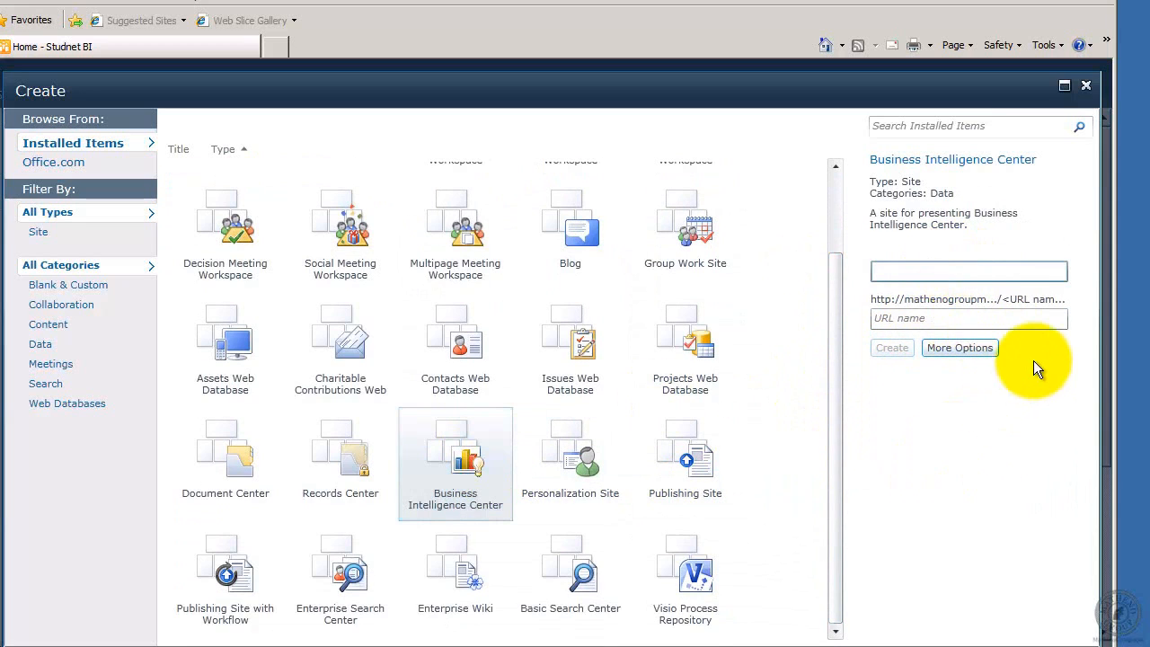
text(R and D)
click(973, 317)
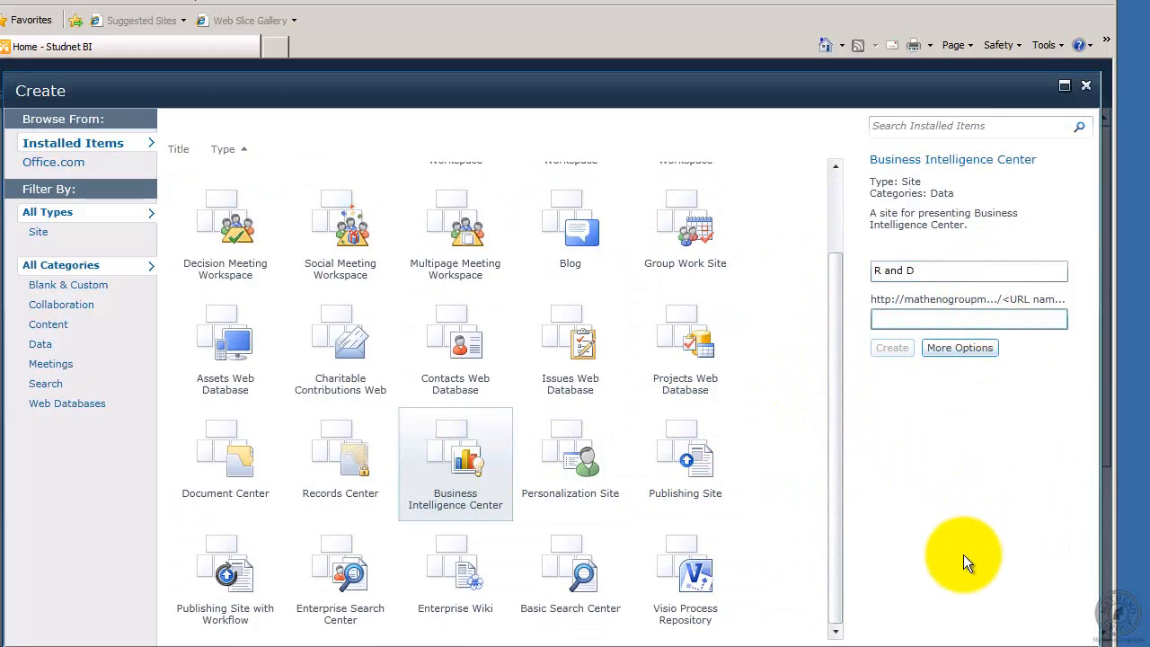
text(RandD)
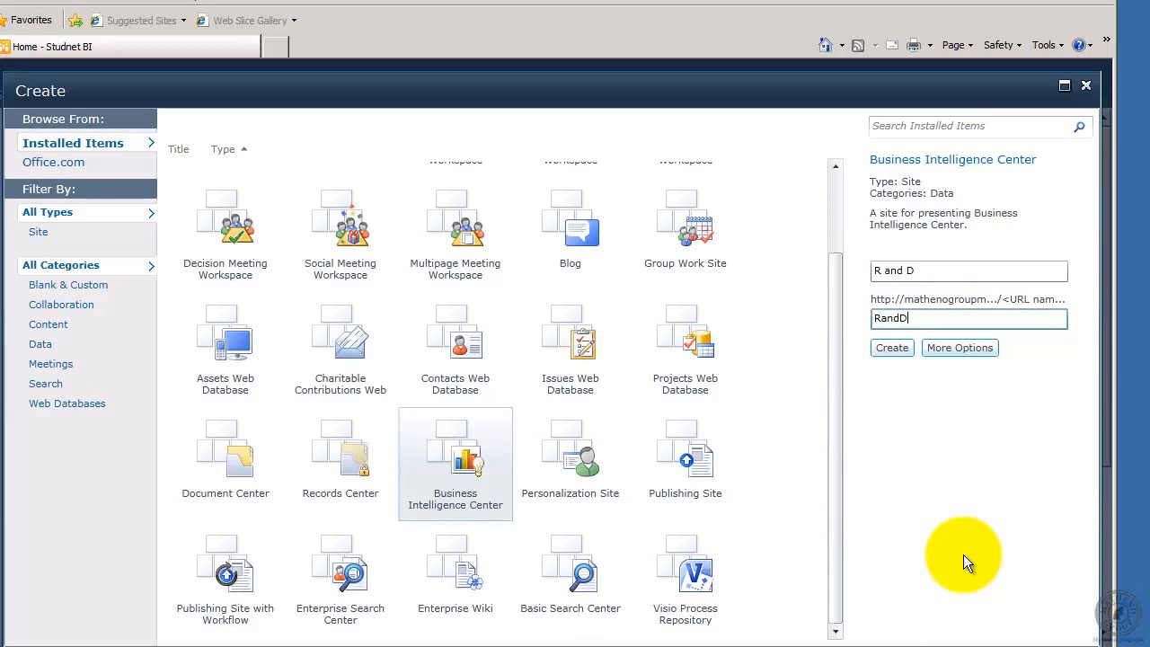
click(874, 350)
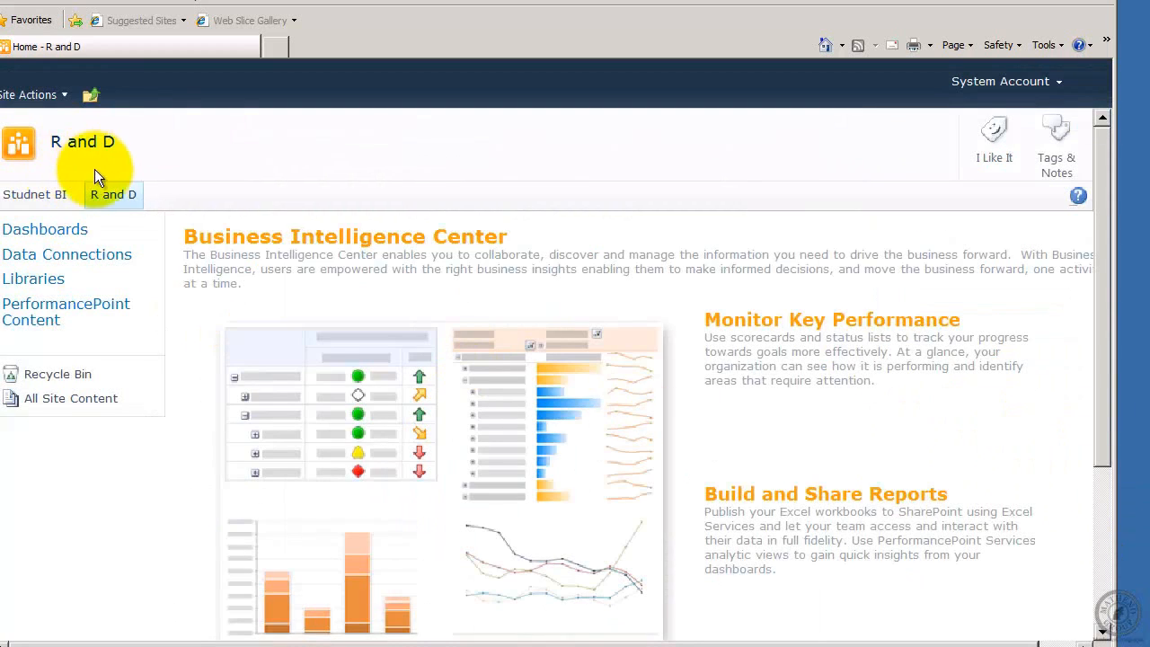
Compare the Studnet BI and R and D home pages by switching between the two sites, ending on R and D
click(47, 196)
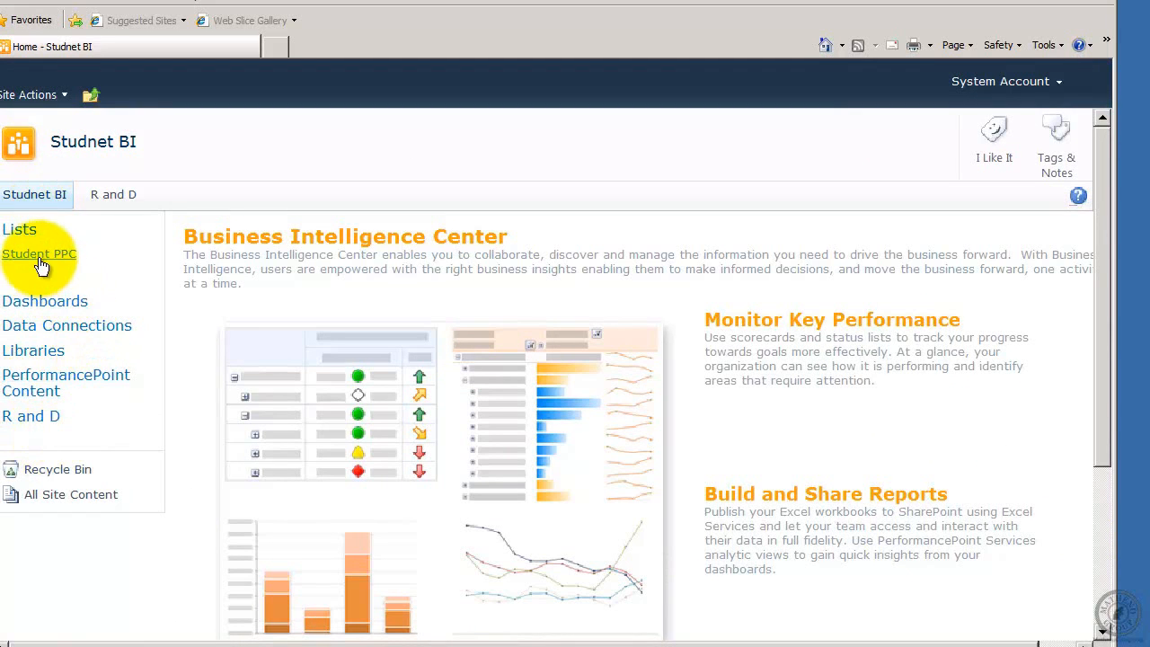
click(115, 195)
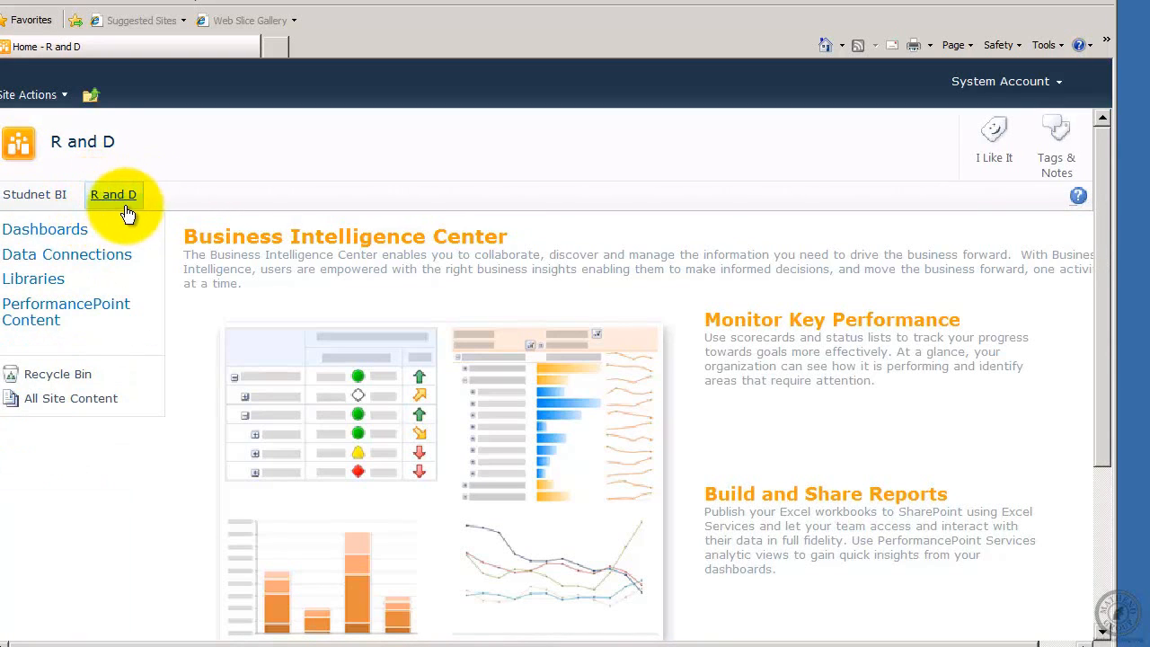
click(34, 195)
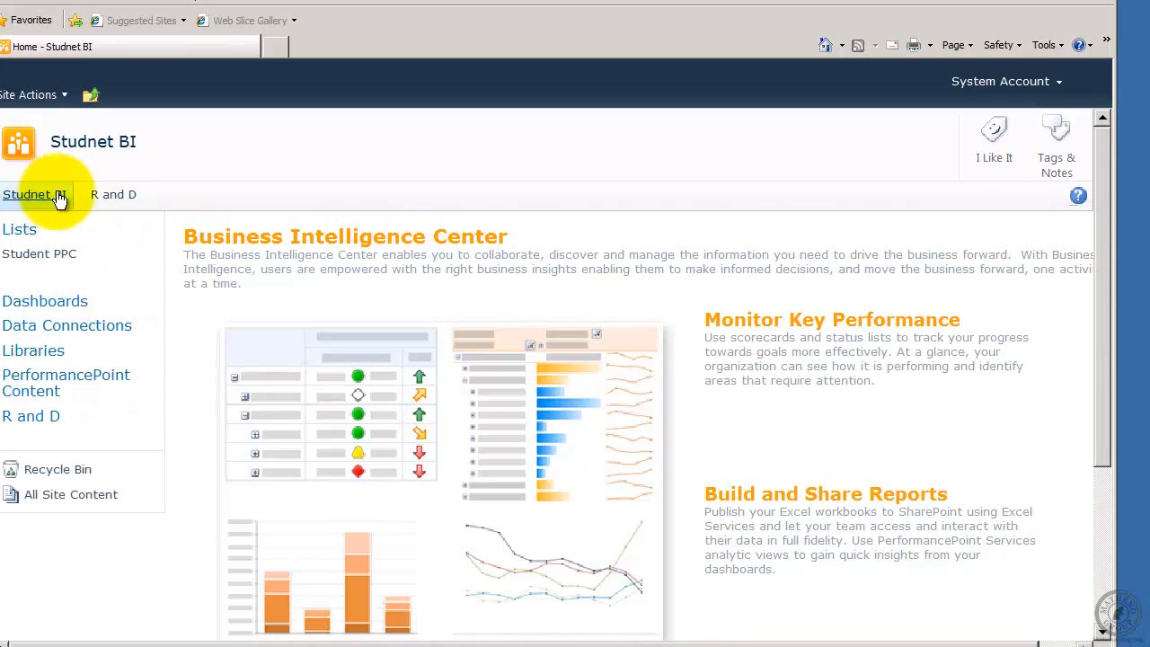
click(114, 196)
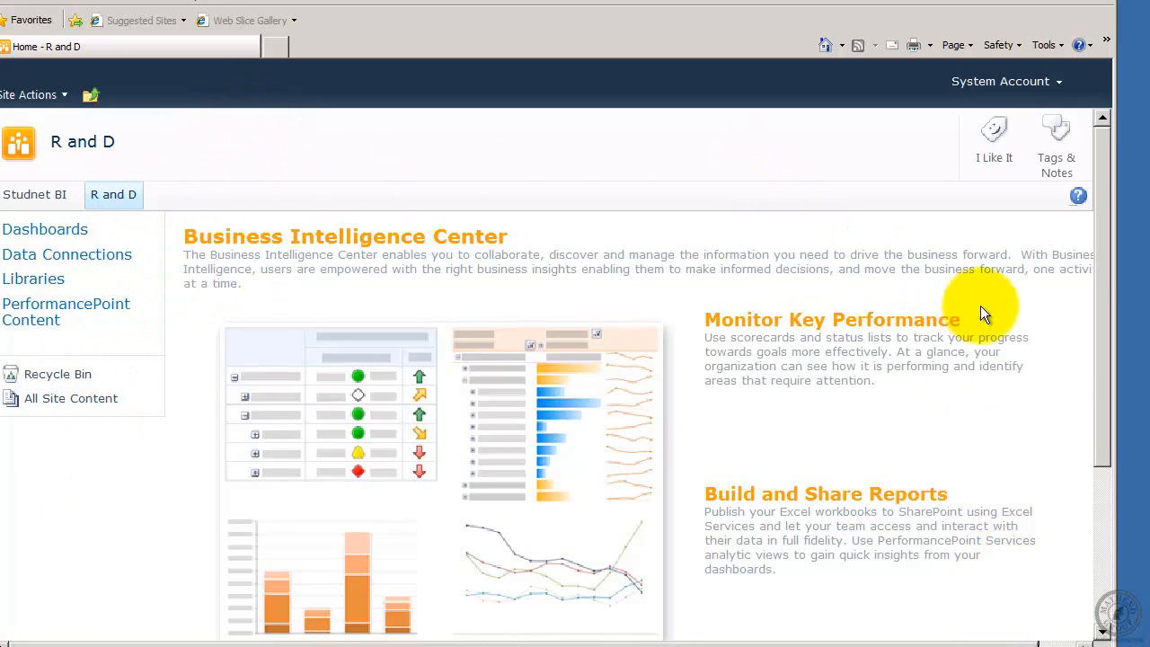
drag(1095, 351, 1108, 468)
drag(1128, 400, 1137, 290)
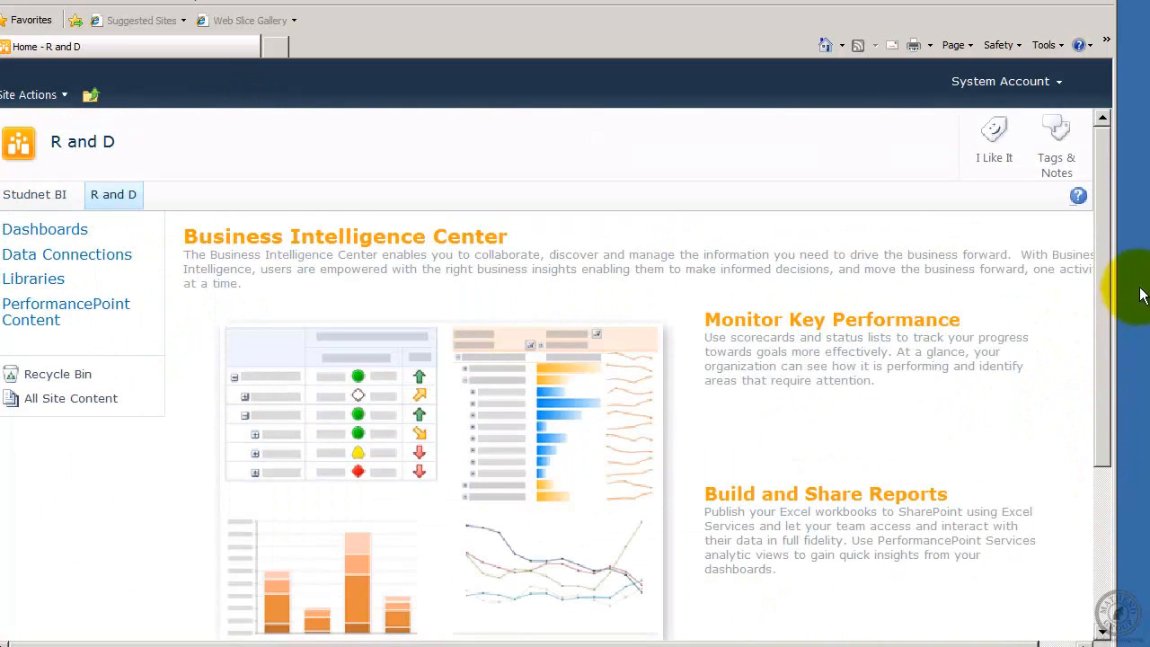